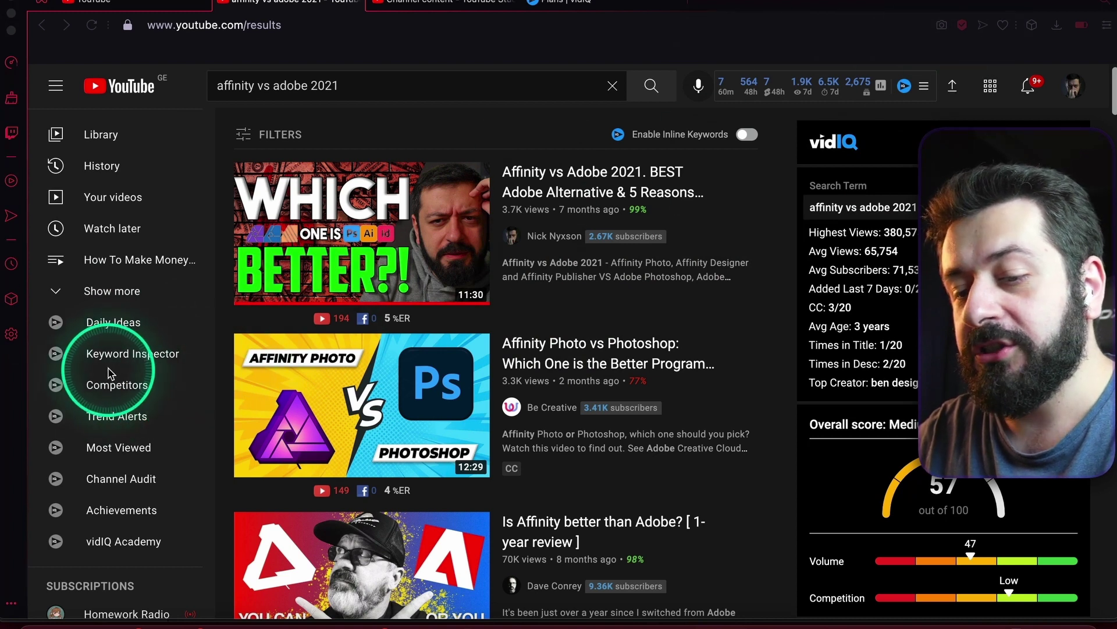
Step: Open vidIQ's Keyword Inspector from the YouTube search results page
{"action": "left_click", "coordinate": [133, 353]}
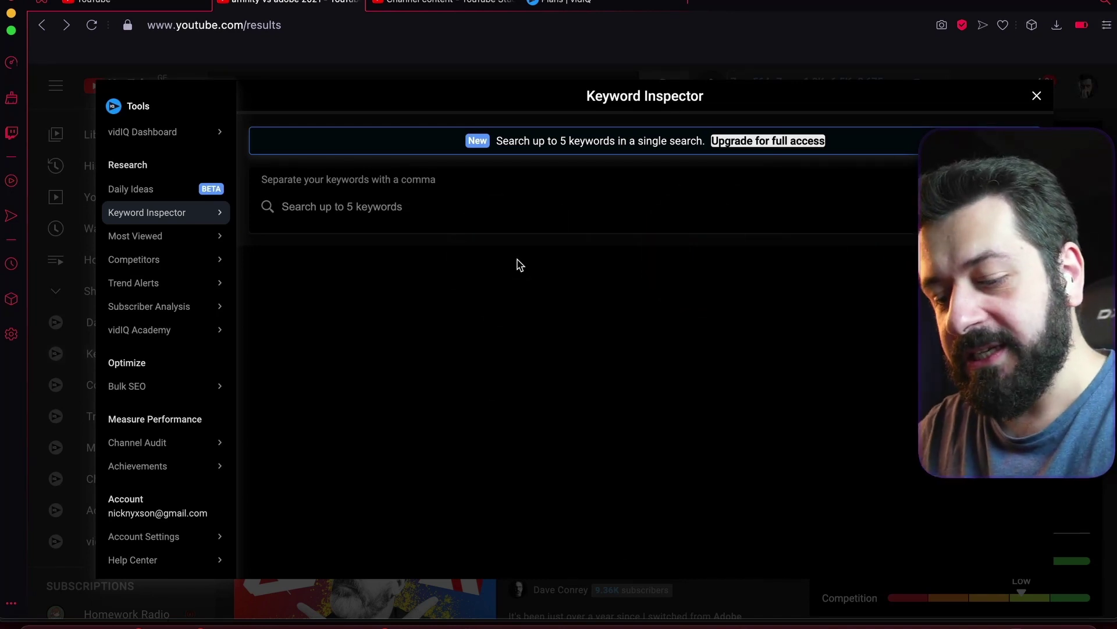
{"action": "key", "text": "XF86MonBrightnessUp"}
{"action": "key", "text": "XF86MonBrightnessUp"}
{"action": "key", "text": "XF86MonBrightnessUp"}
{"action": "key", "text": "XF86MonBrightnessUp"}
{"action": "key", "text": "XF86MonBrightnessUp"}
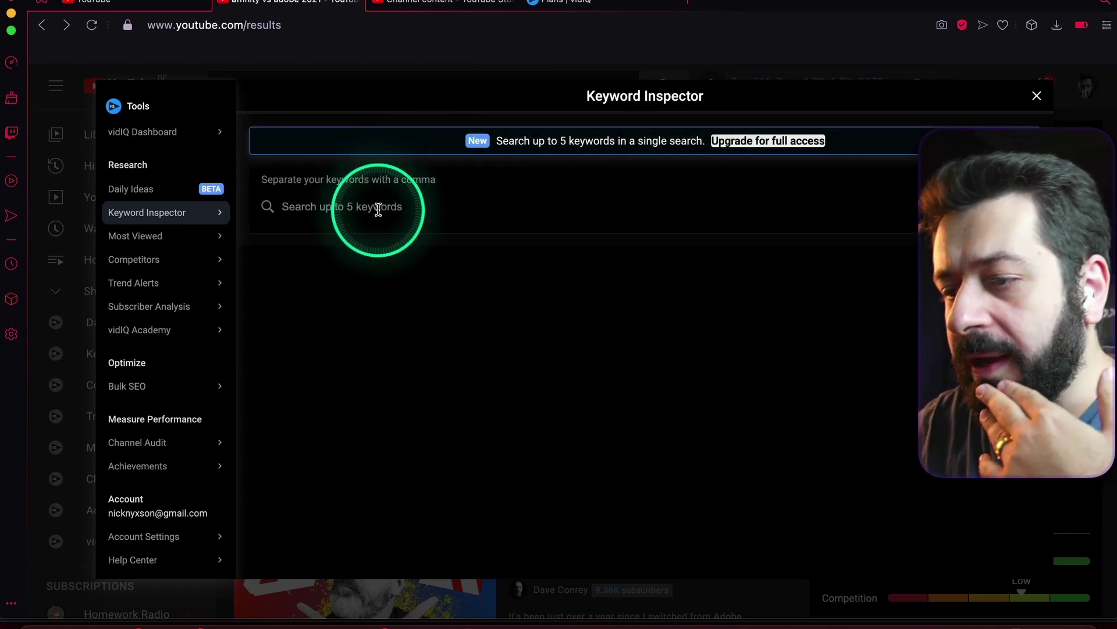
{"action": "mouse_move", "coordinate": [988, 299]}
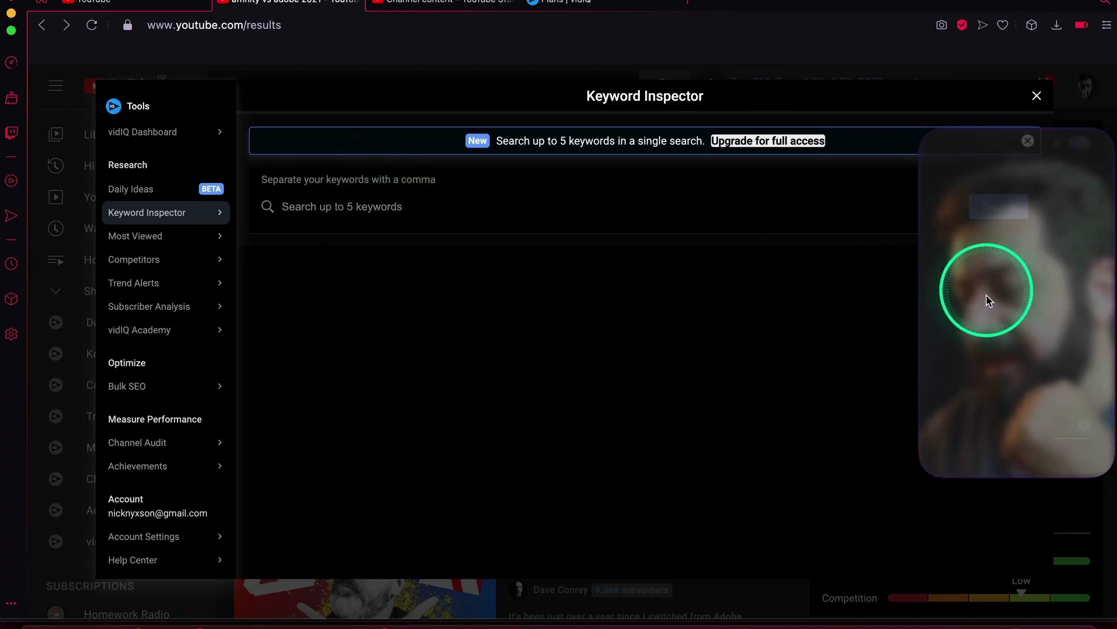
{"action": "left_click", "coordinate": [1016, 209]}
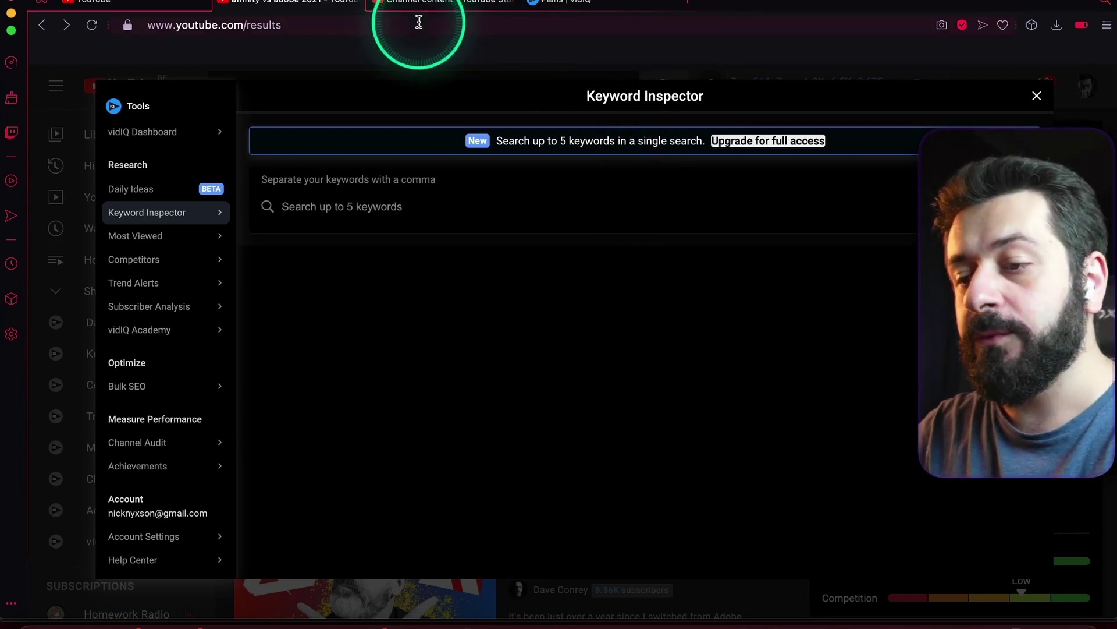
Step: Switch to YouTube Studio and open the details of the video "Affinity vs Adobe 2021. BEST Adobe Alternative & 5 Reasons Why!"
{"action": "left_click", "coordinate": [427, 6]}
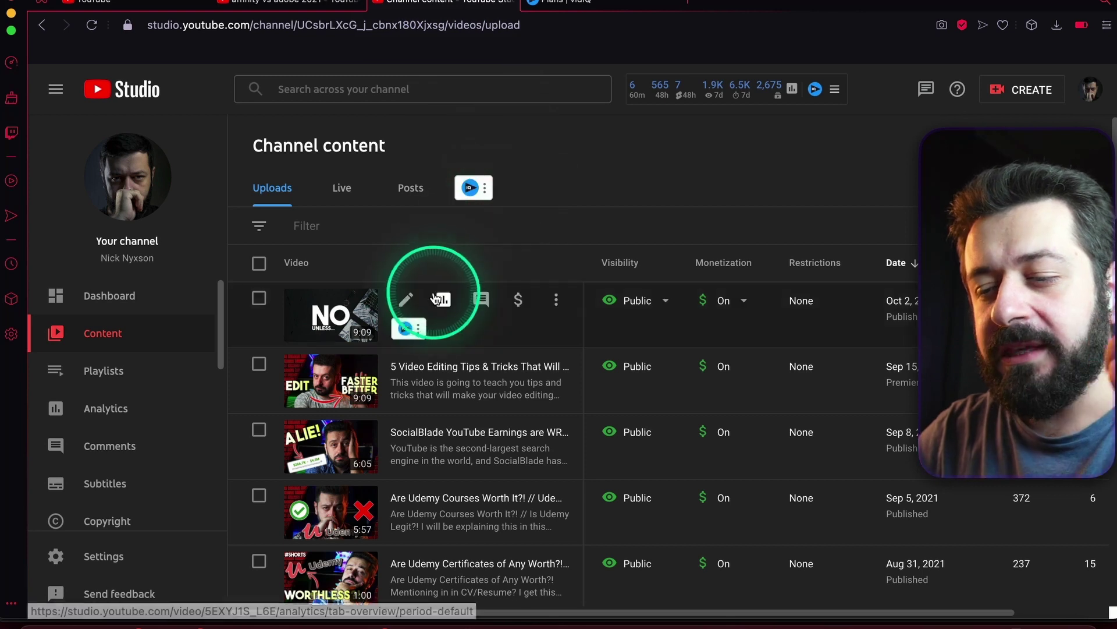
{"action": "left_click", "coordinate": [408, 296]}
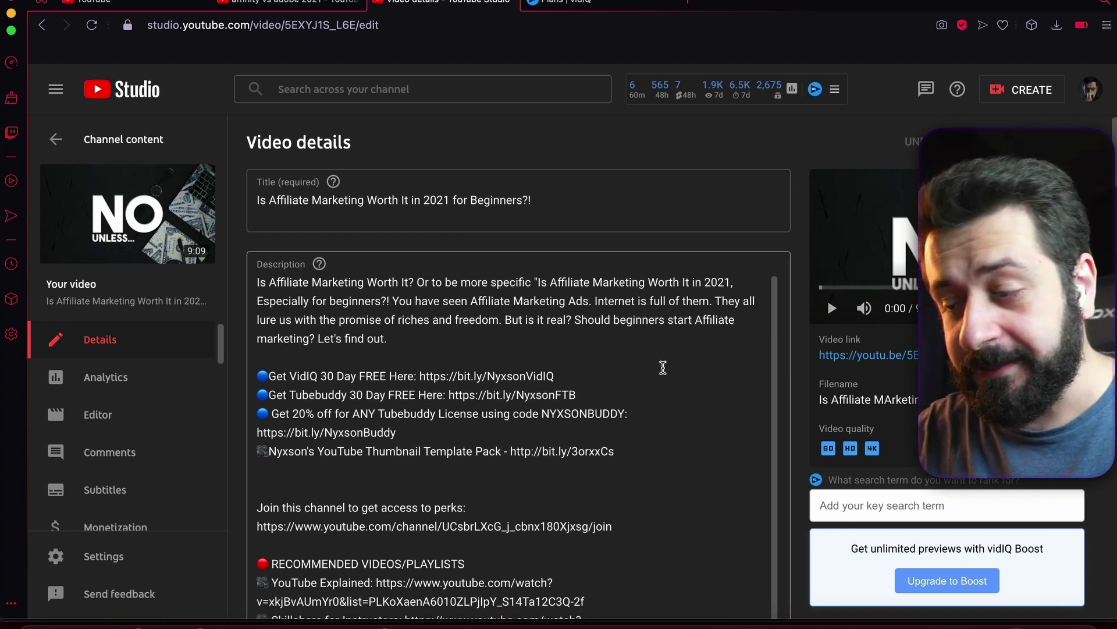
{"action": "left_click", "coordinate": [684, 287]}
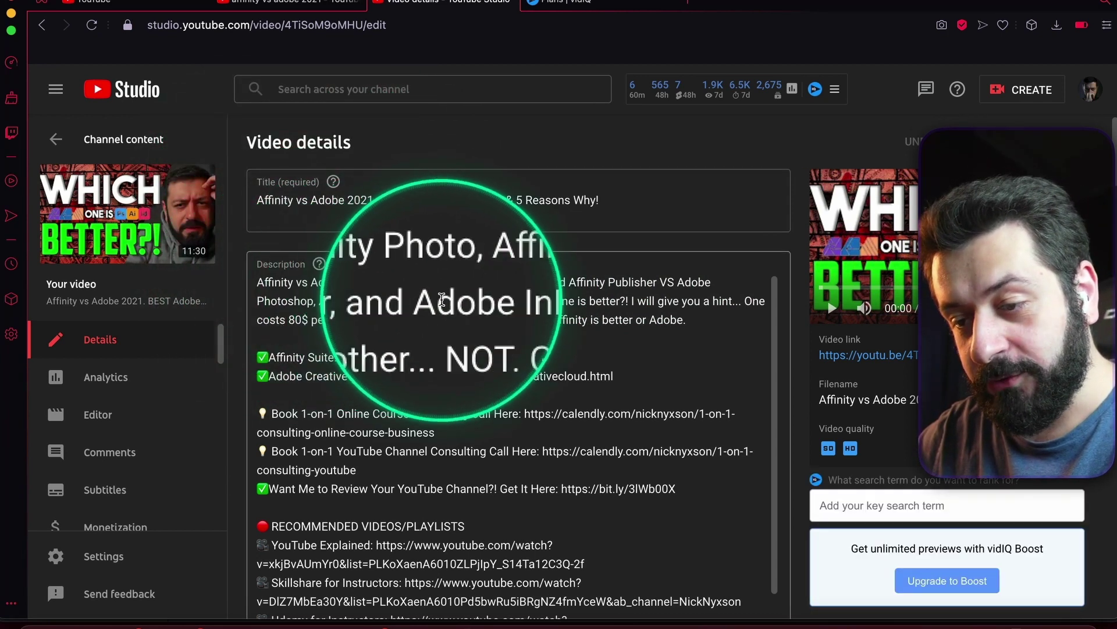
{"action": "left_click", "coordinate": [546, 372]}
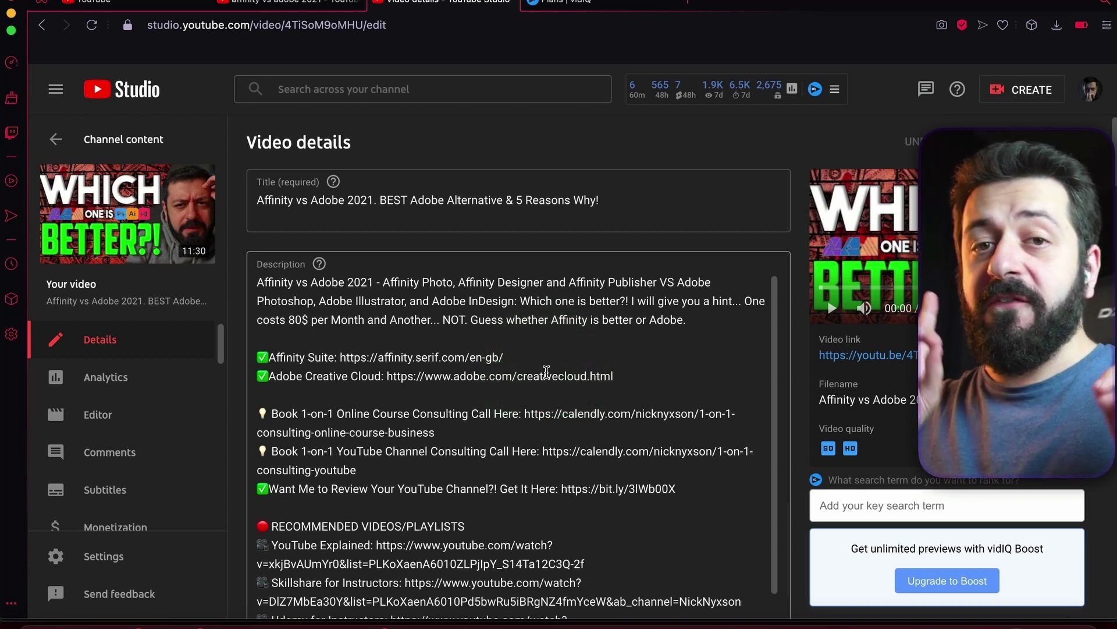
Step: Examine the keyword placement in the Affinity video's title, description and tags
{"action": "left_click", "coordinate": [282, 216]}
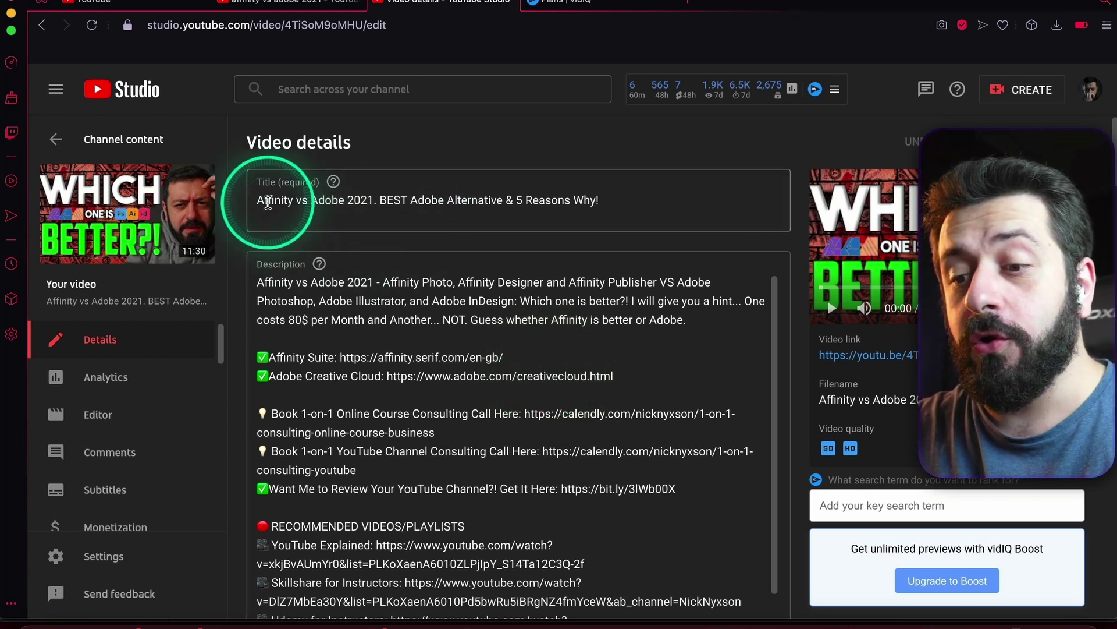
{"action": "left_click", "coordinate": [289, 211]}
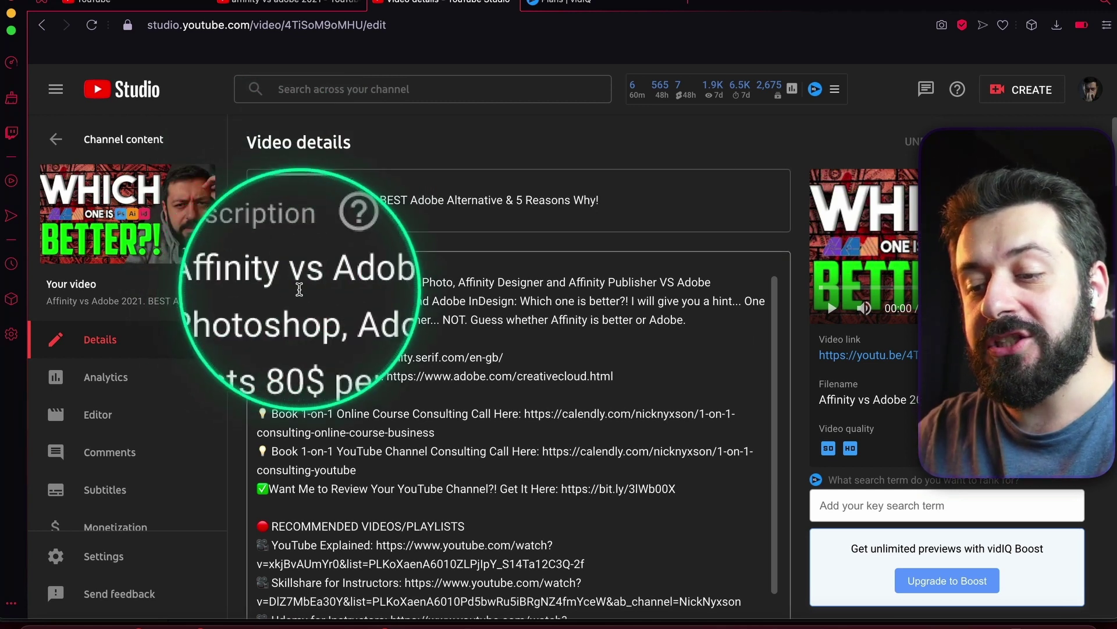
{"action": "scroll", "coordinate": [401, 425], "scroll_direction": "down", "scroll_amount": 10}
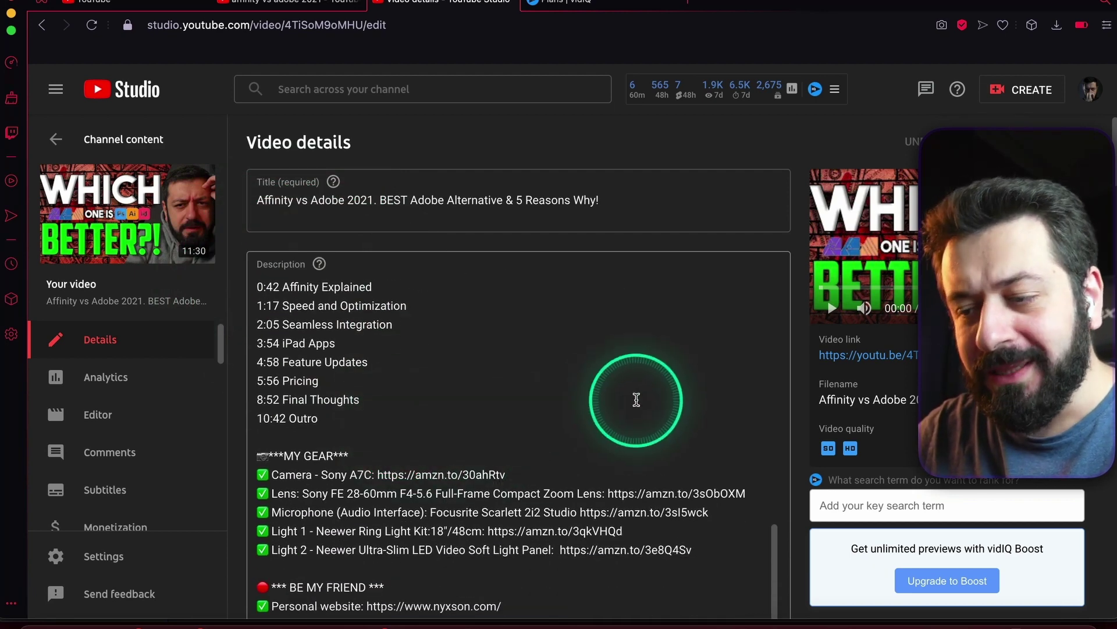
{"action": "scroll", "coordinate": [794, 368], "scroll_direction": "down", "scroll_amount": 15}
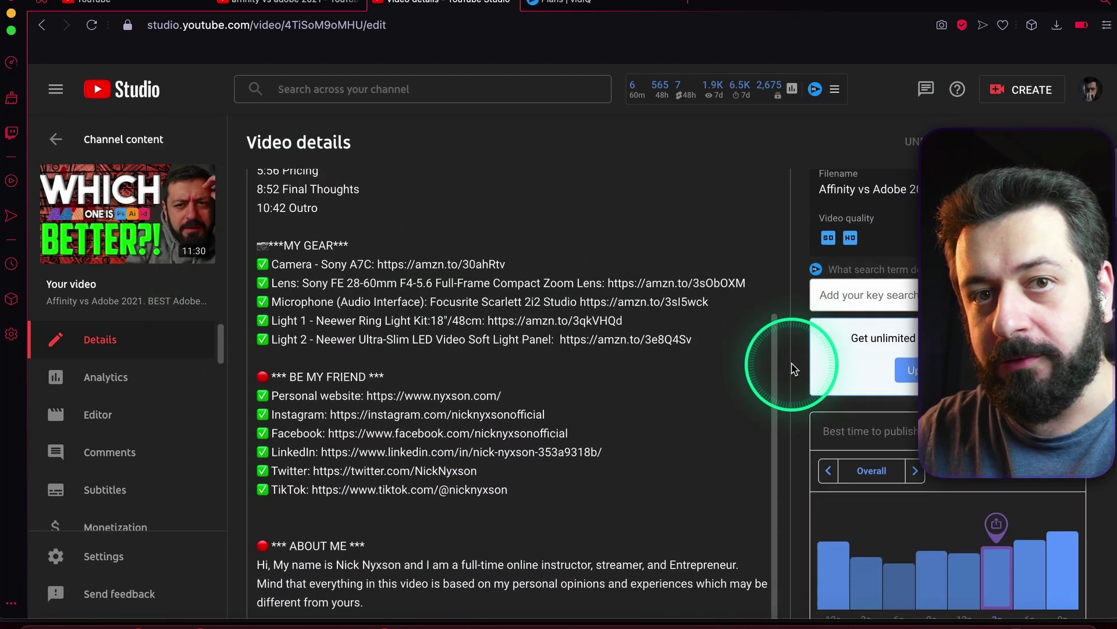
{"action": "scroll", "coordinate": [794, 368], "scroll_direction": "down", "scroll_amount": 20}
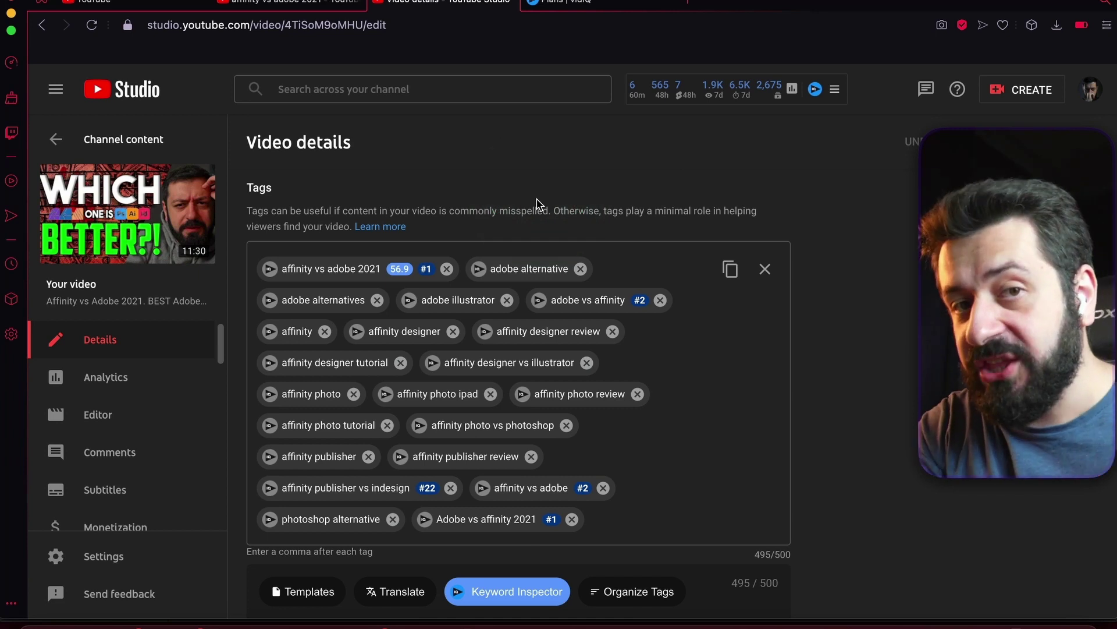
{"action": "left_click", "coordinate": [728, 267]}
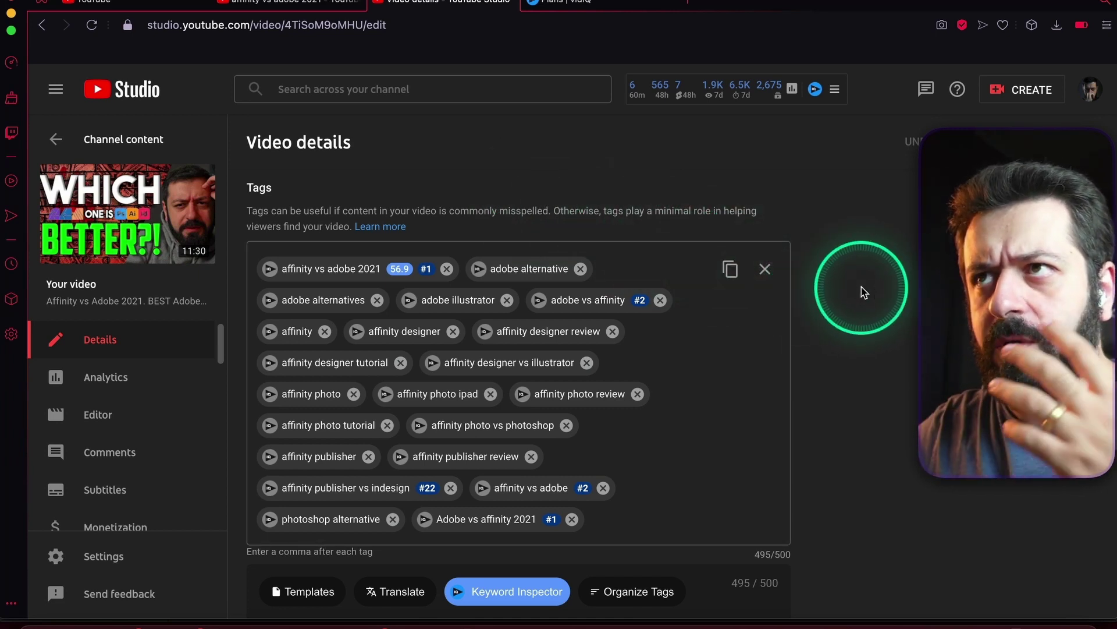
Step: Collapse the additional video settings and review the topics listed at the end of the description
{"action": "scroll", "coordinate": [864, 291], "scroll_direction": "up", "scroll_amount": 5}
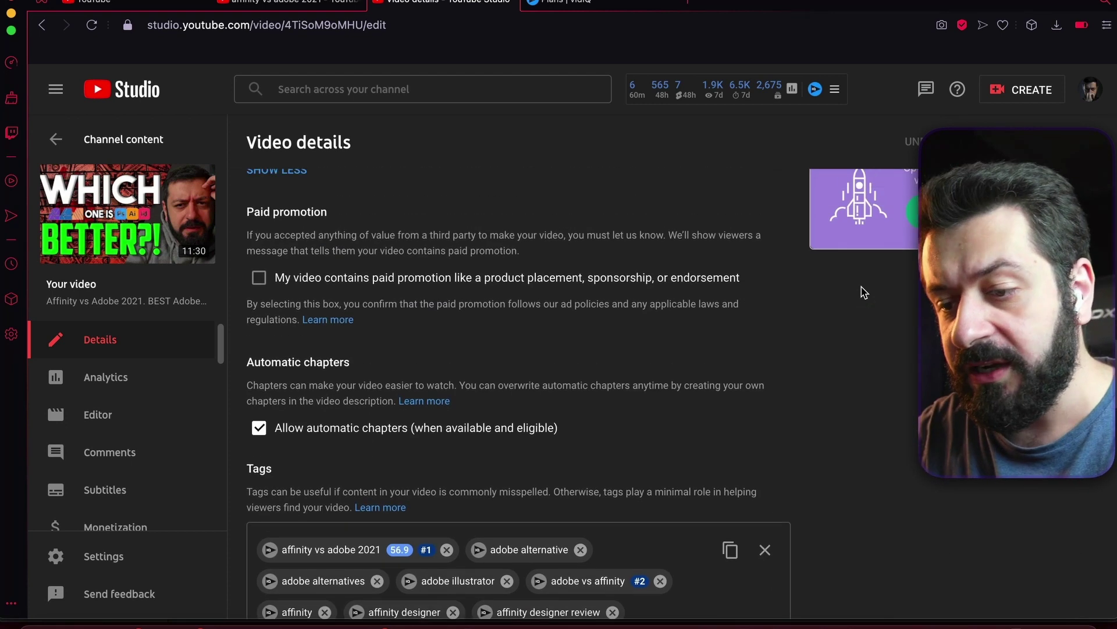
{"action": "scroll", "coordinate": [864, 291], "scroll_direction": "up", "scroll_amount": 3}
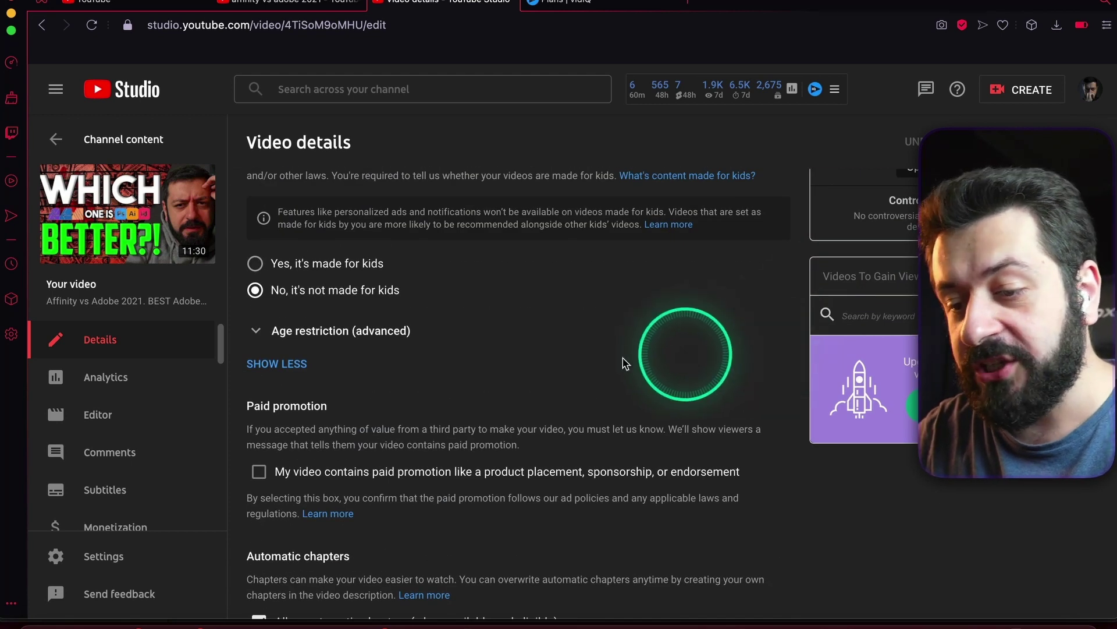
{"action": "left_click", "coordinate": [295, 361]}
{"action": "left_click", "coordinate": [461, 511]}
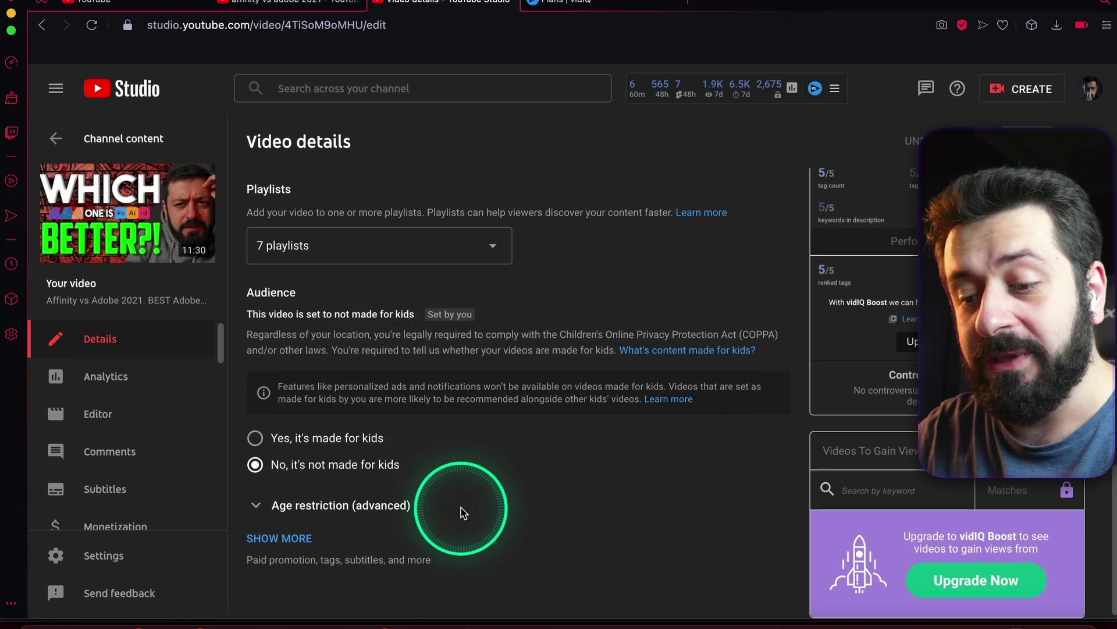
{"action": "scroll", "coordinate": [536, 245], "scroll_direction": "up", "scroll_amount": 10}
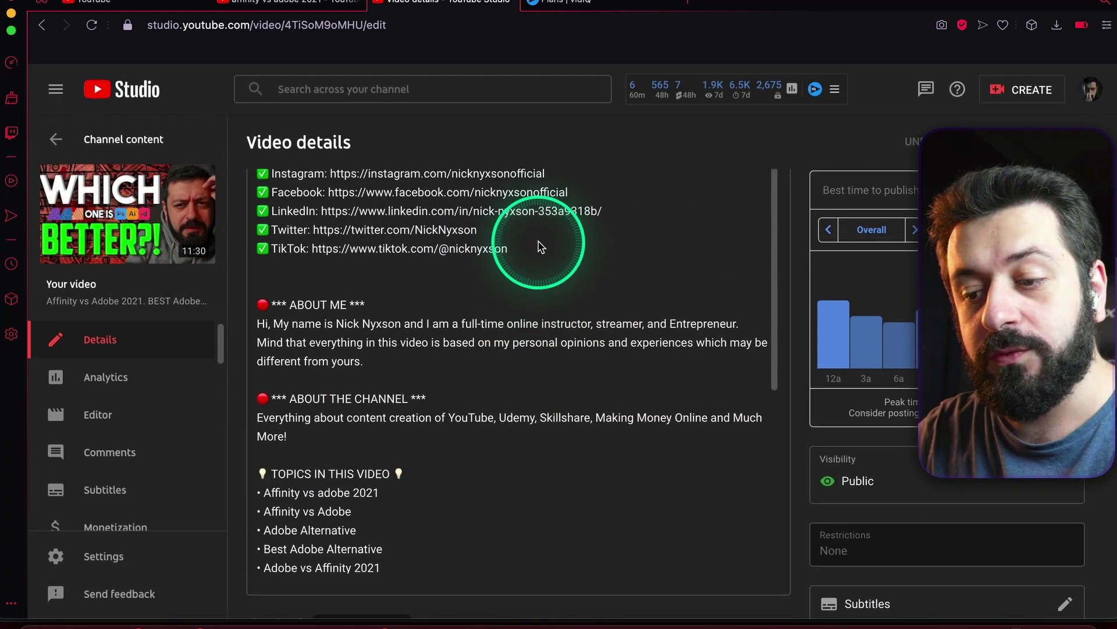
Step: Expand the additional video settings and examine the rankings shown on the video's tags
{"action": "scroll", "coordinate": [538, 242], "scroll_direction": "down", "scroll_amount": 5}
{"action": "scroll", "coordinate": [500, 495], "scroll_direction": "down", "scroll_amount": 10}
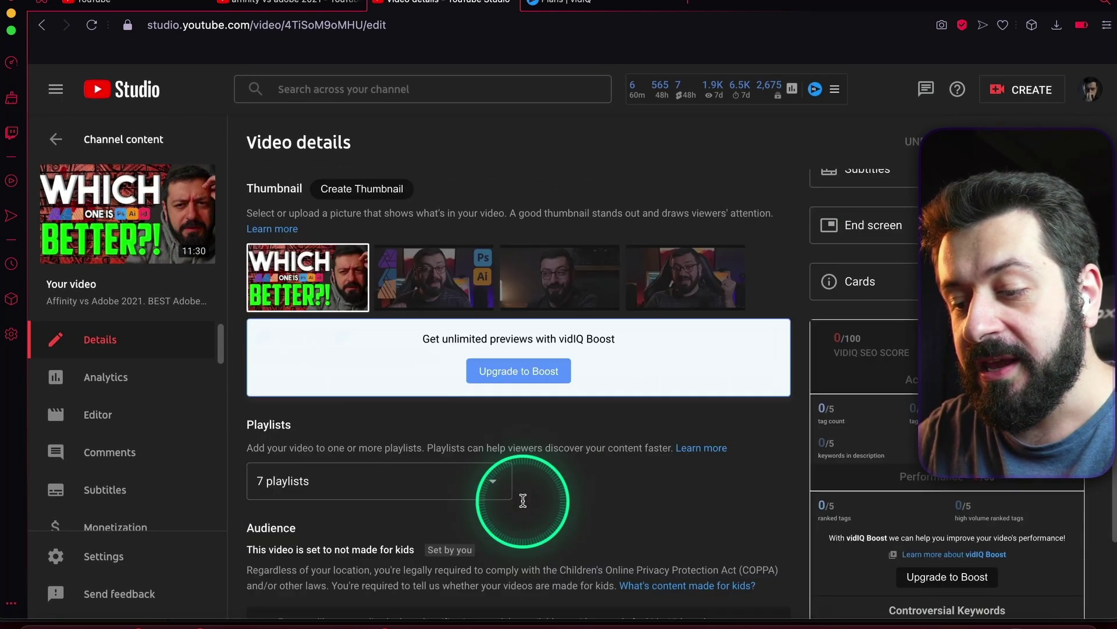
{"action": "left_click", "coordinate": [278, 540]}
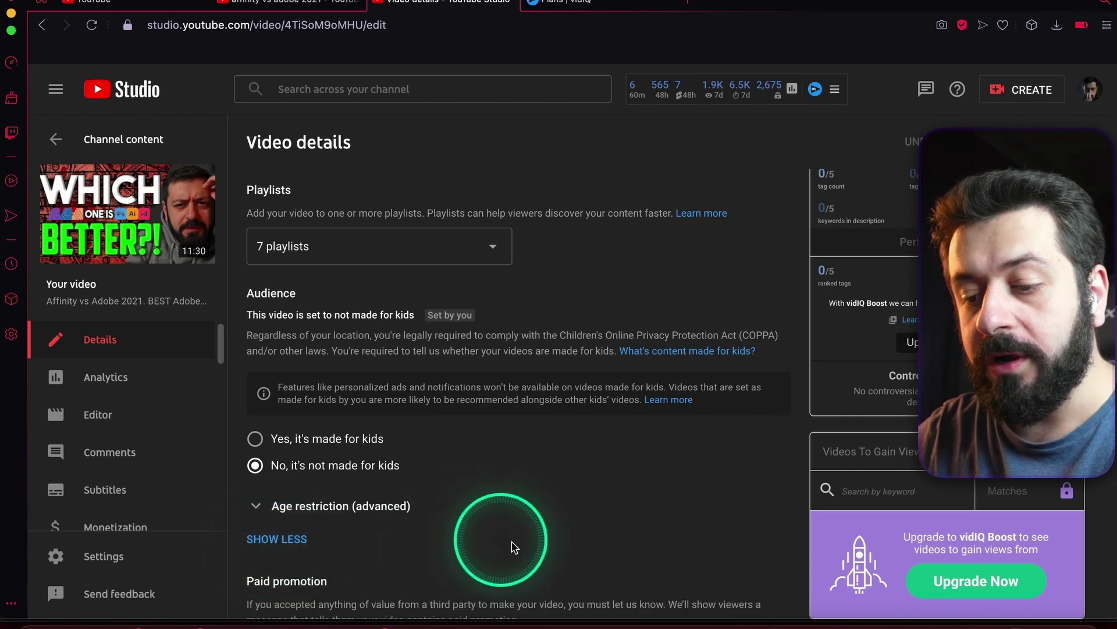
{"action": "scroll", "coordinate": [513, 546], "scroll_direction": "down", "scroll_amount": 5}
{"action": "scroll", "coordinate": [512, 544], "scroll_direction": "down", "scroll_amount": 8}
{"action": "scroll", "coordinate": [512, 544], "scroll_direction": "up", "scroll_amount": 3}
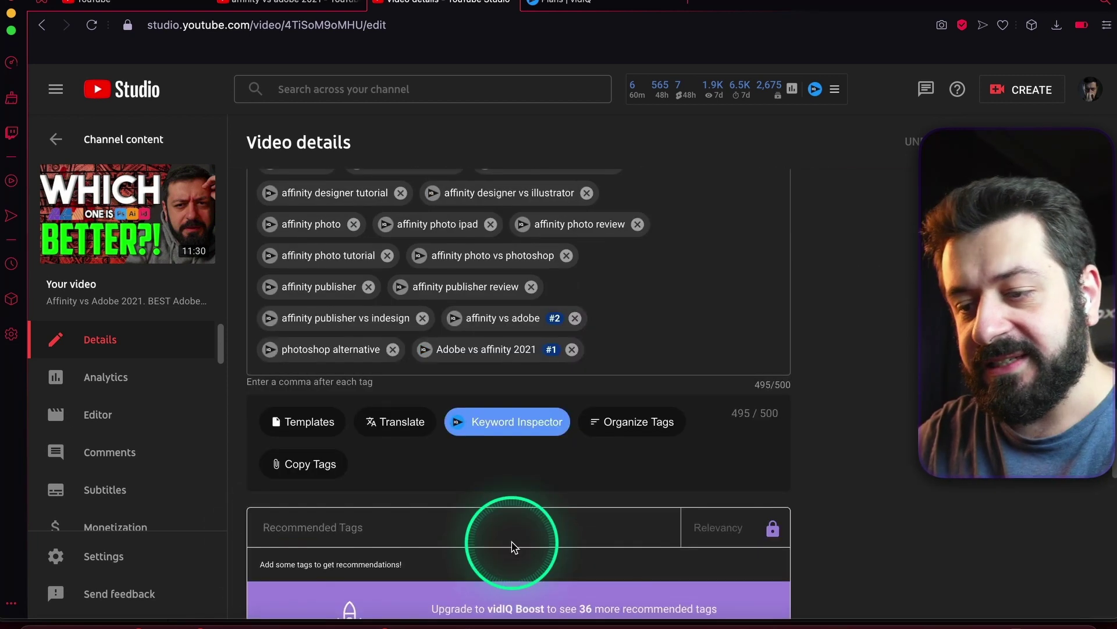
{"action": "scroll", "coordinate": [643, 518], "scroll_direction": "up", "scroll_amount": 3}
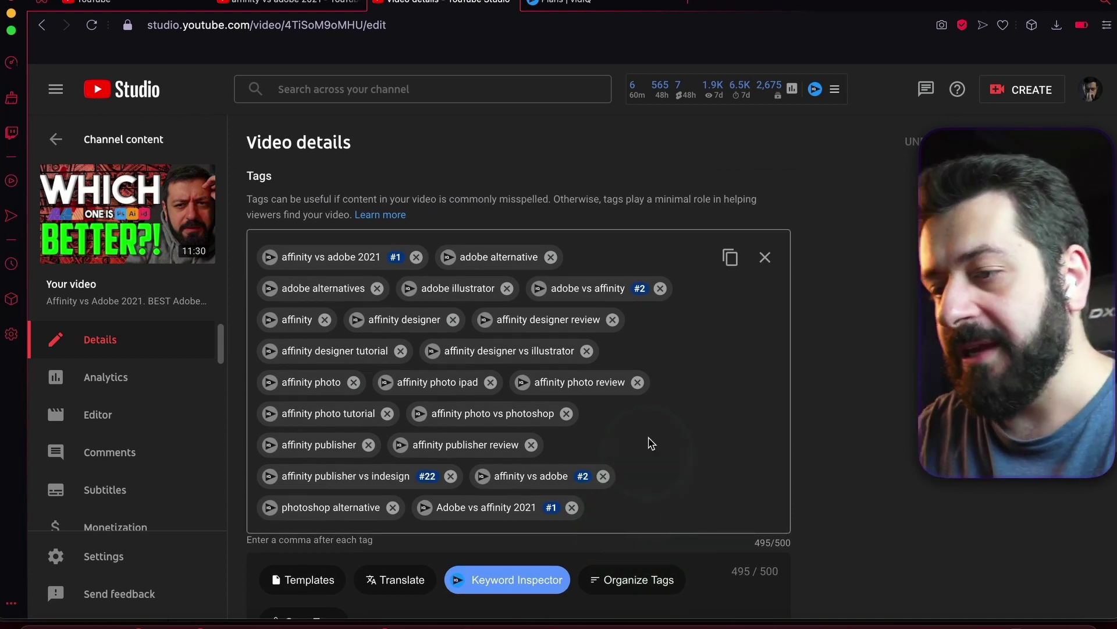
{"action": "scroll", "coordinate": [442, 177], "scroll_direction": "up", "scroll_amount": 15}
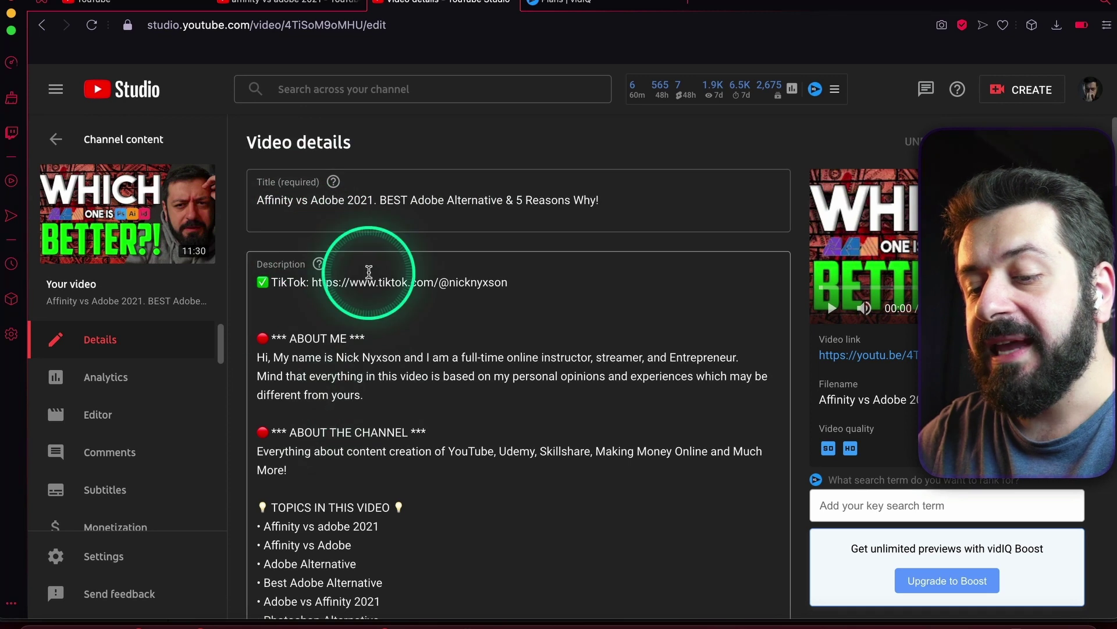
Step: Return to the Keyword Inspector in the YouTube results and search for the keyword "fortnite"
{"action": "left_click", "coordinate": [273, 4]}
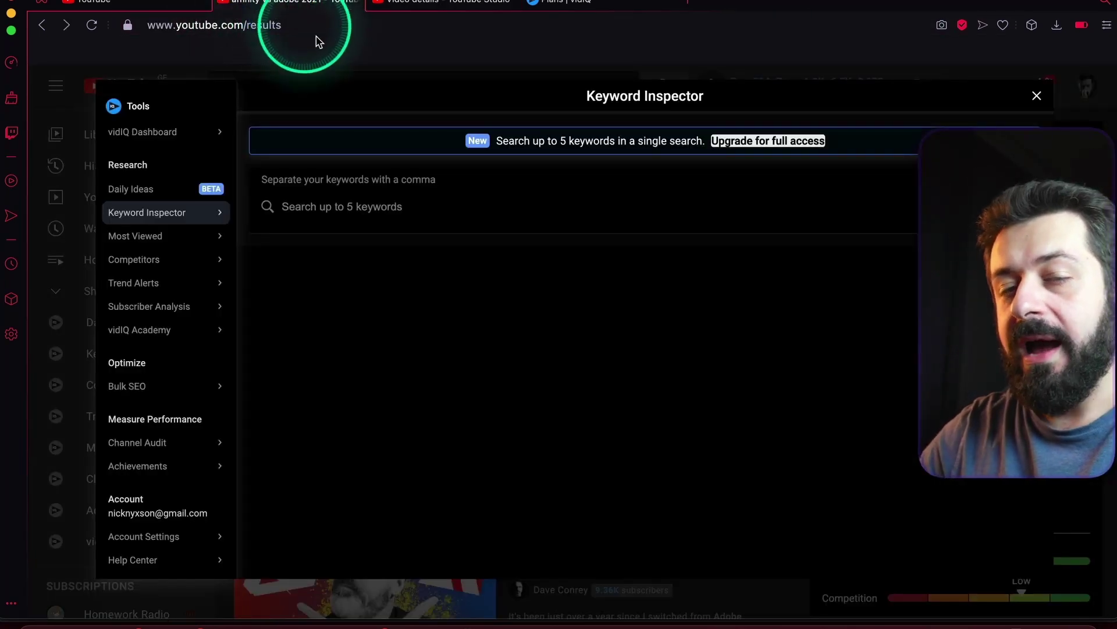
{"action": "left_click", "coordinate": [442, 212]}
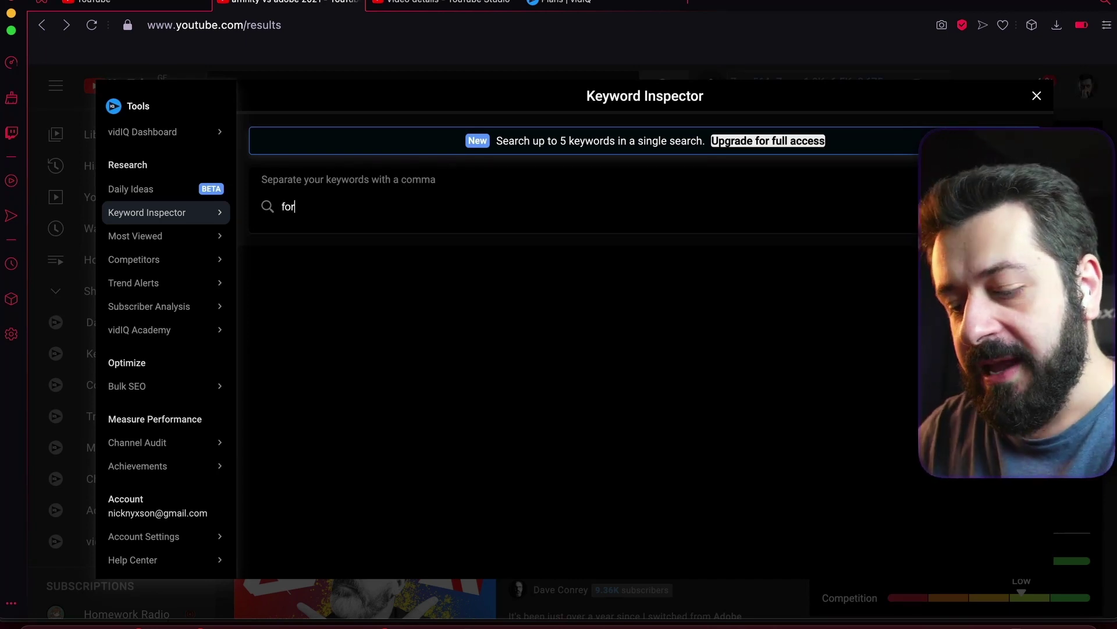
{"action": "key", "text": "Return"}
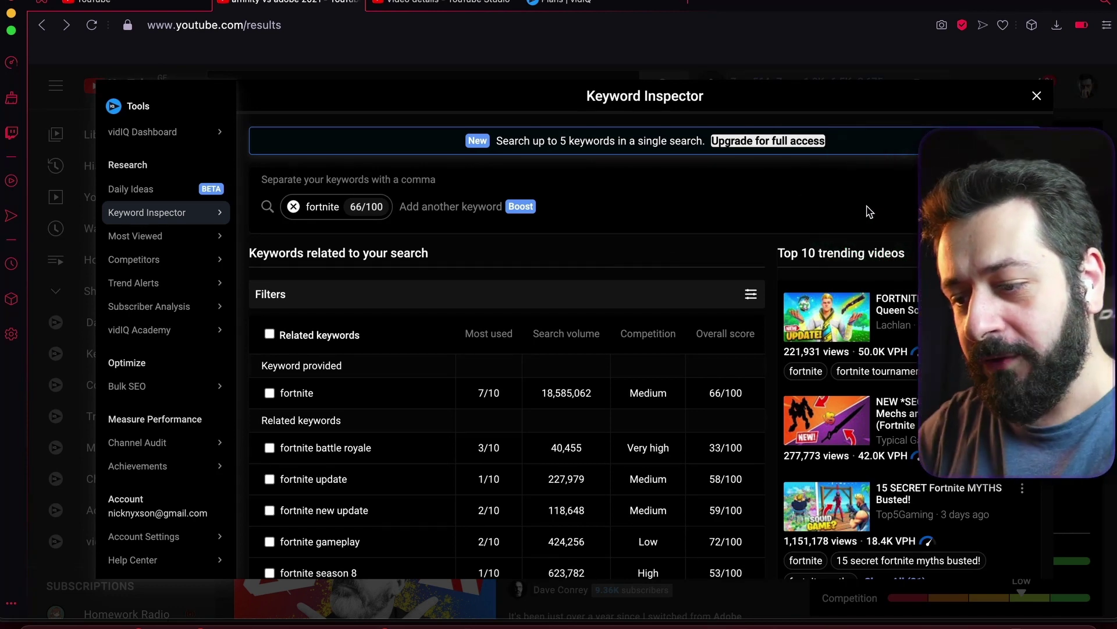
Step: Examine the search volume, competition and usage of the fortnite keywords, and open the related-keyword filters
{"action": "scroll", "coordinate": [599, 261], "scroll_direction": "down", "scroll_amount": 1}
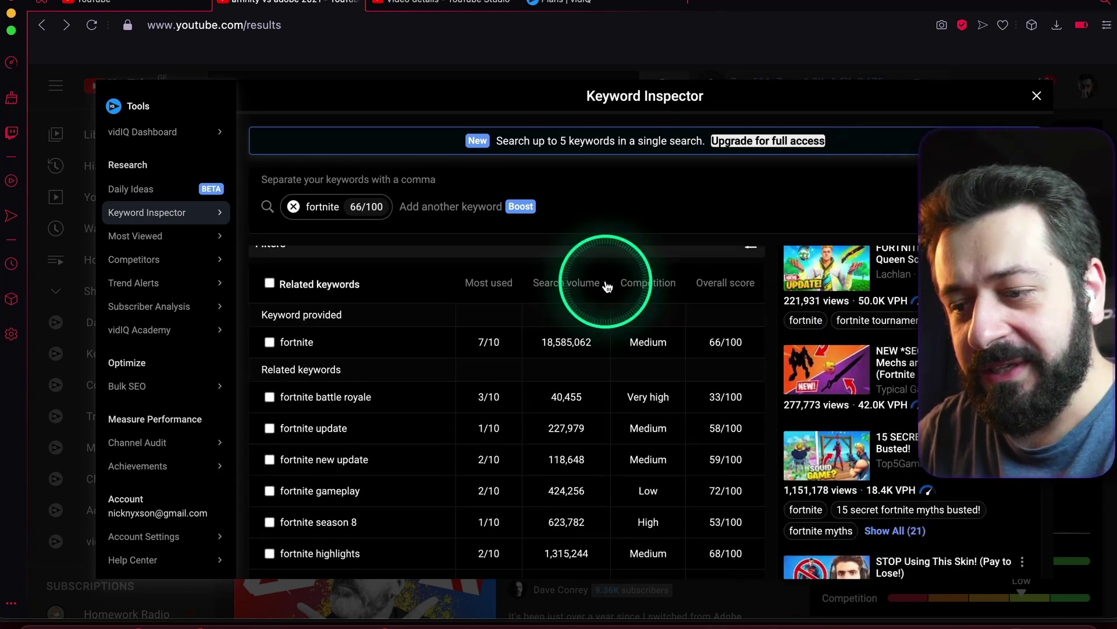
{"action": "scroll", "coordinate": [573, 266], "scroll_direction": "up", "scroll_amount": 1}
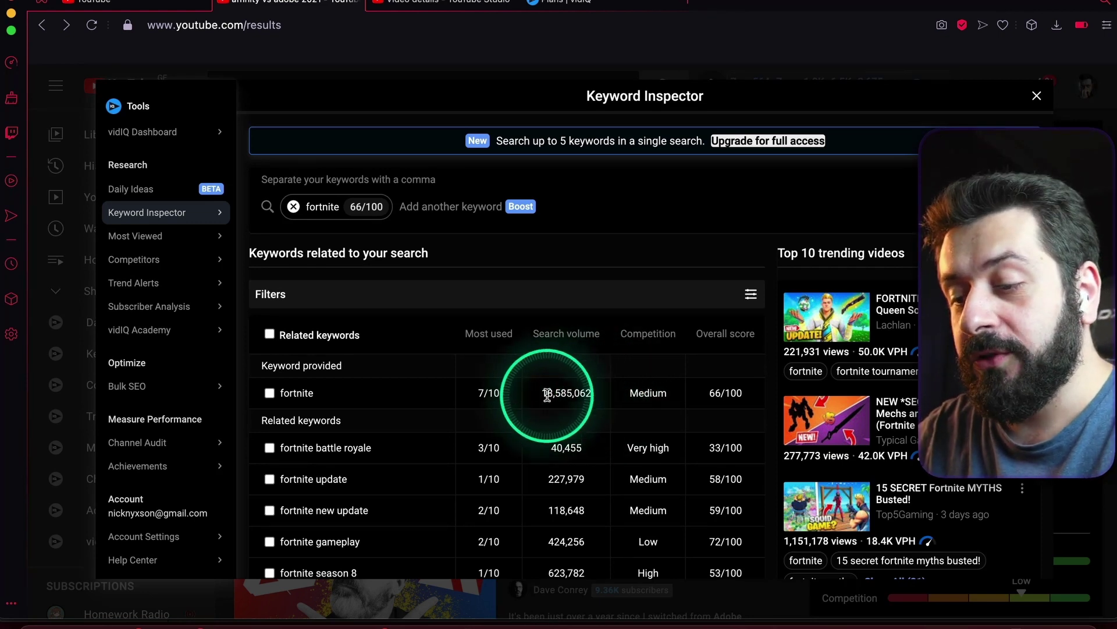
{"action": "mouse_move", "coordinate": [646, 401]}
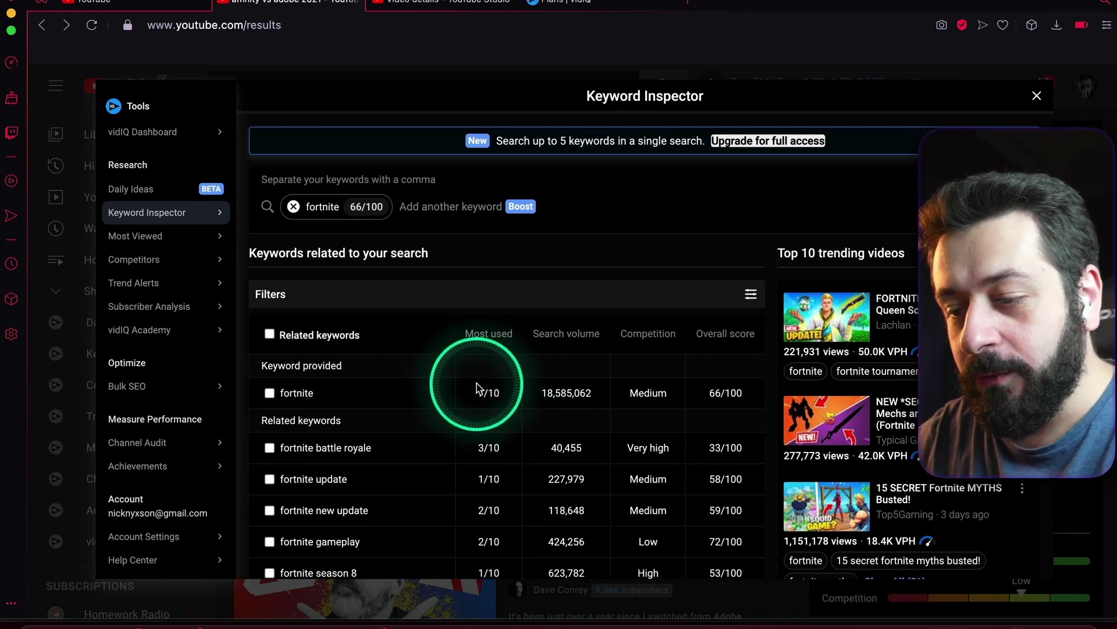
{"action": "left_click", "coordinate": [746, 292]}
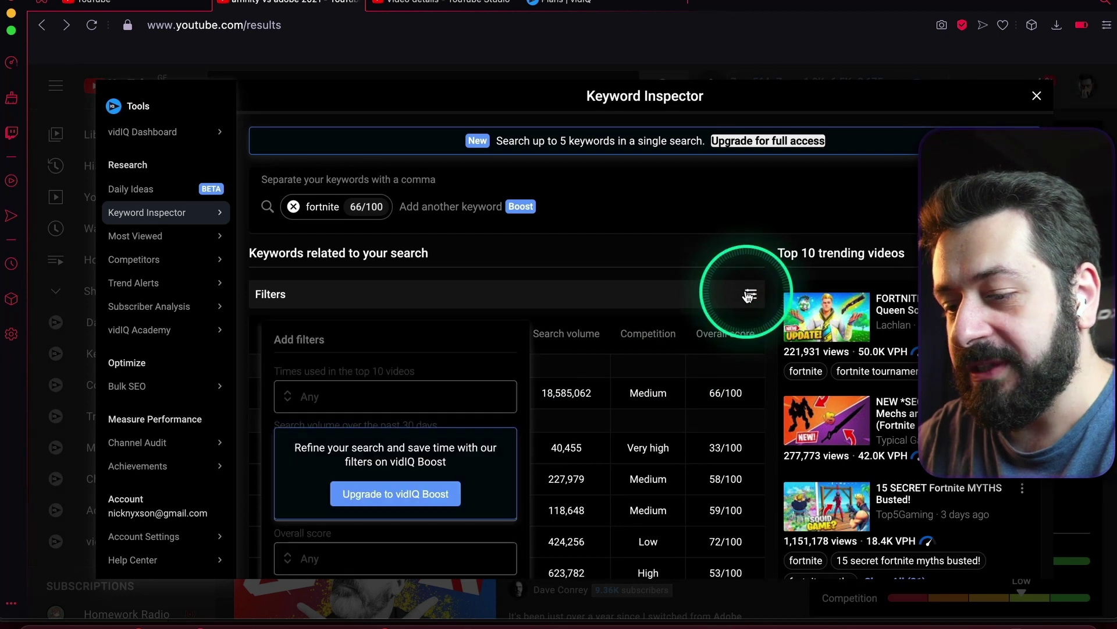
Step: Switch to the vidIQ web app, open its Keywords page and search for "fortnite"
{"action": "left_click", "coordinate": [619, 6]}
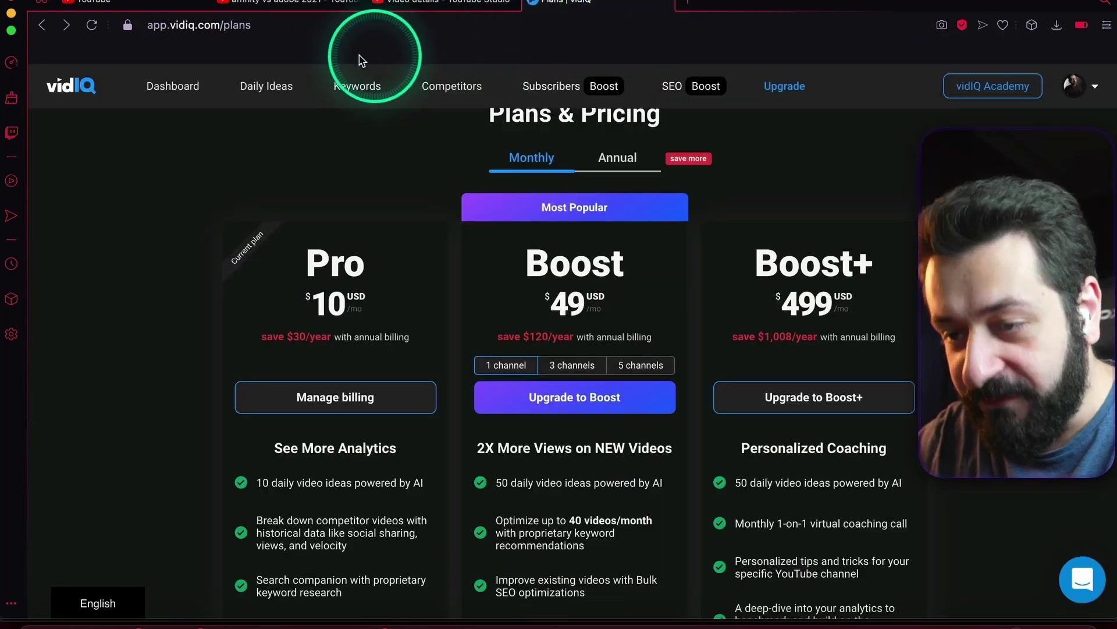
{"action": "left_click", "coordinate": [370, 85]}
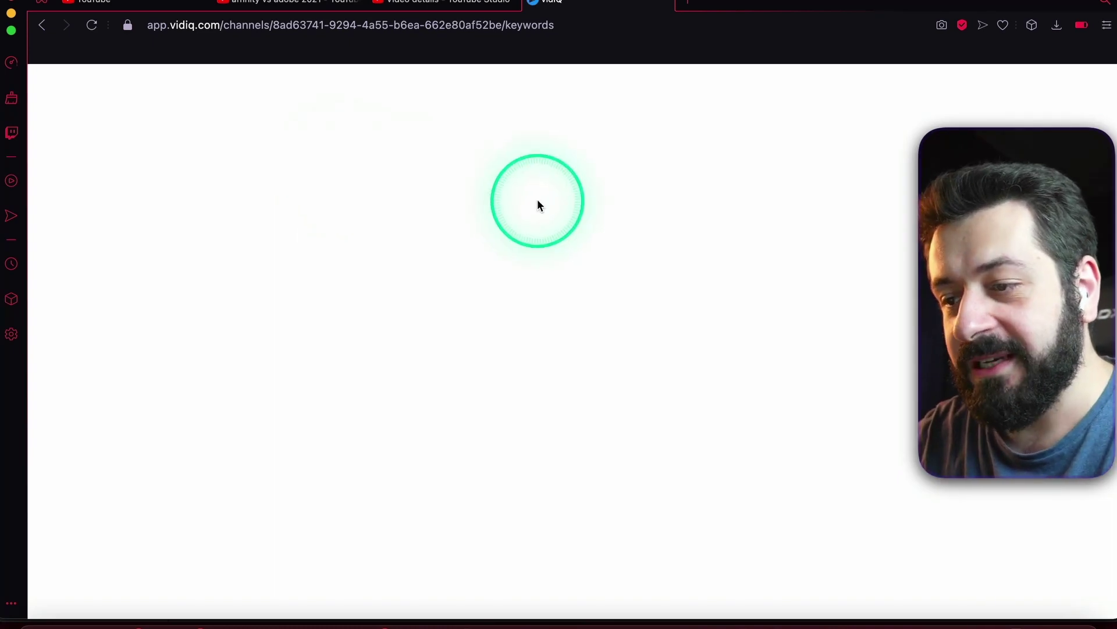
{"action": "left_click", "coordinate": [249, 175]}
{"action": "type", "text": "fo"}
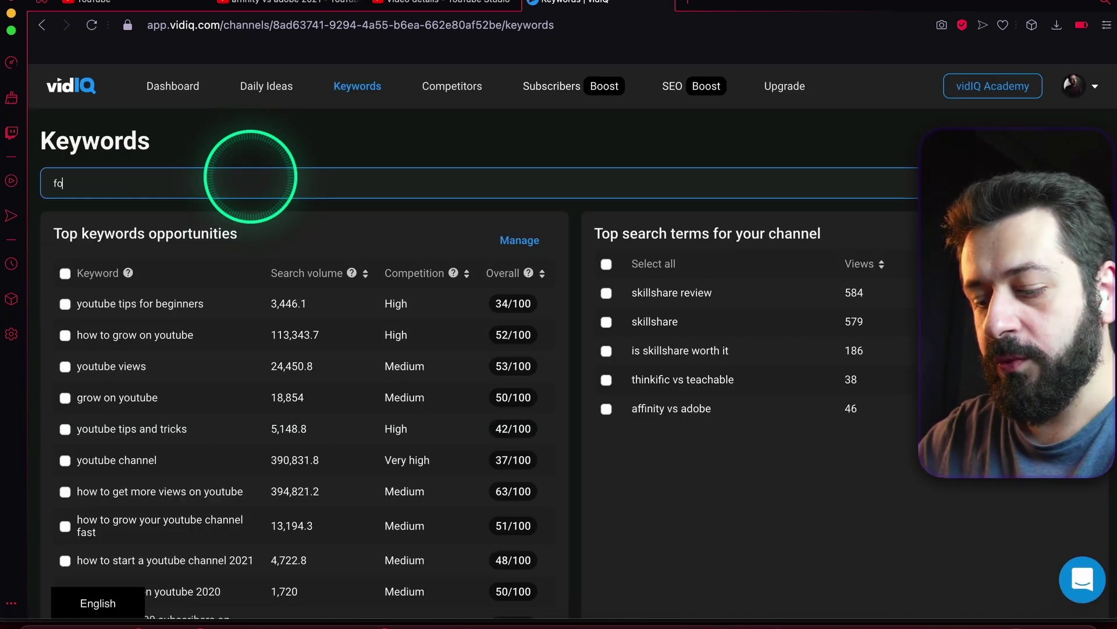
{"action": "type", "text": "rtnite"}
{"action": "key", "text": "Return"}
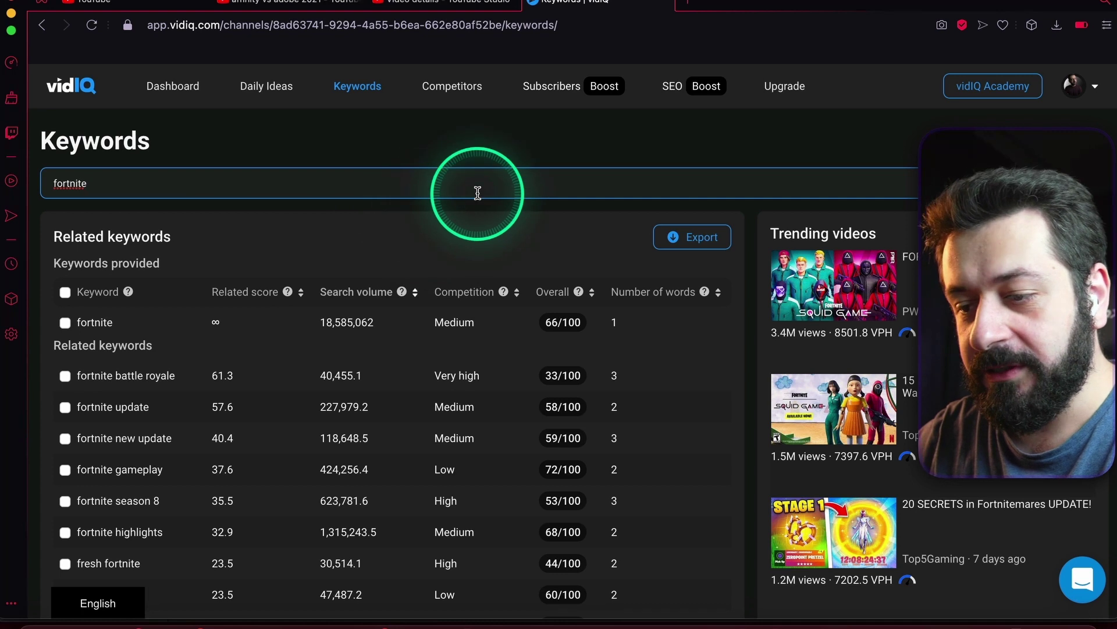
{"action": "scroll", "coordinate": [477, 193], "scroll_direction": "down", "scroll_amount": 1}
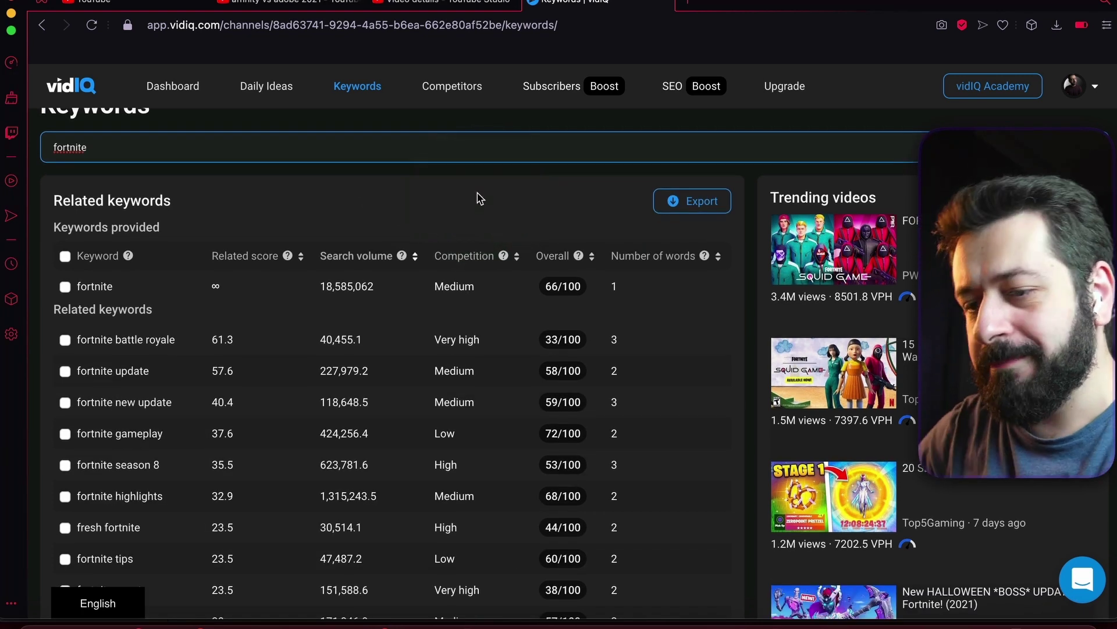
Step: Compare the web app's fortnite keyword table with the Keyword Inspector in the YouTube results, closing its open filters
{"action": "scroll", "coordinate": [477, 198], "scroll_direction": "up", "scroll_amount": 1}
{"action": "left_click", "coordinate": [316, 308]}
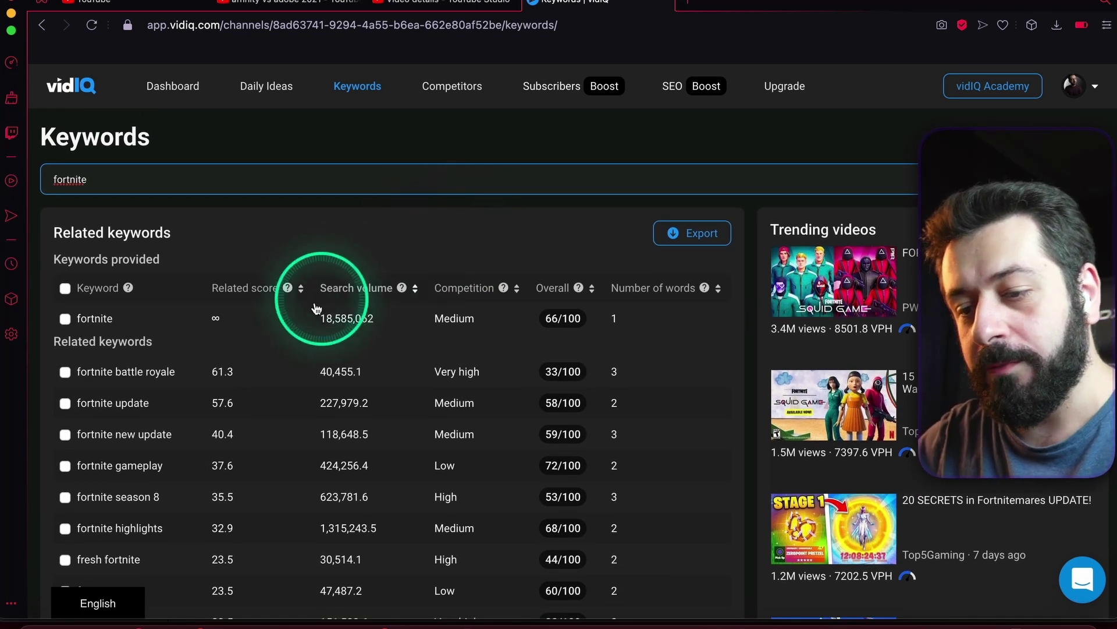
{"action": "left_click", "coordinate": [293, 5]}
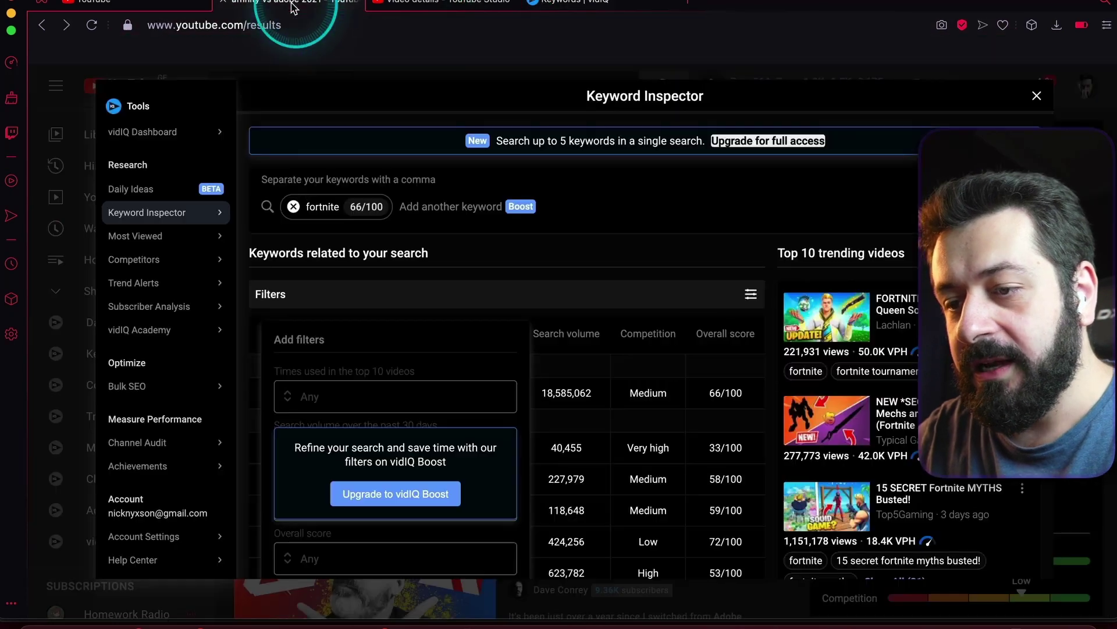
{"action": "left_click", "coordinate": [692, 305]}
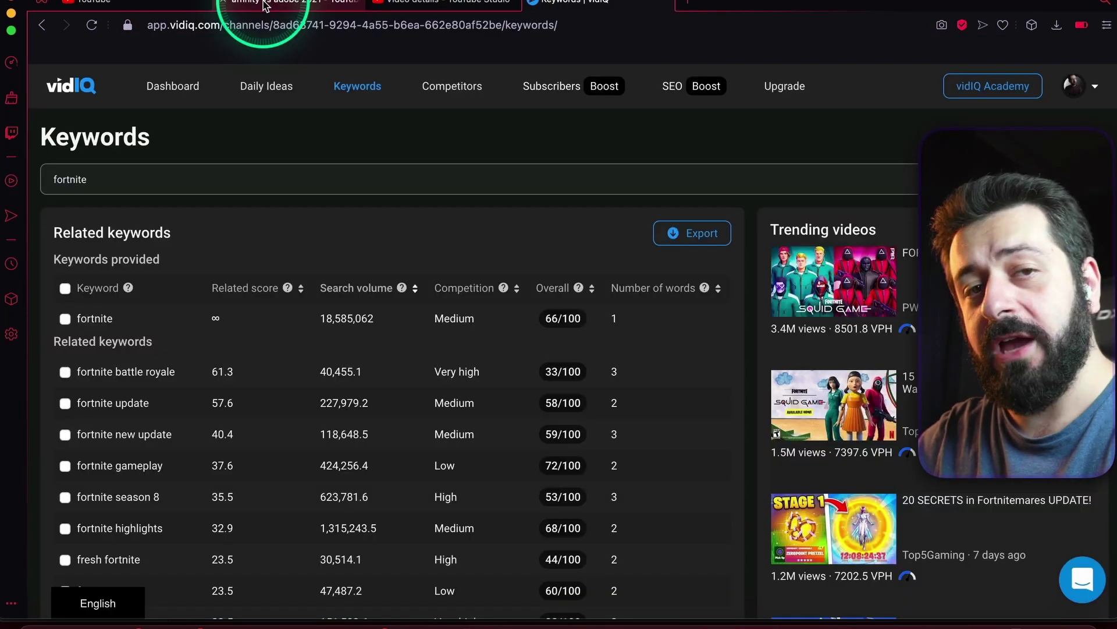
{"action": "left_click", "coordinate": [259, 5]}
{"action": "left_click", "coordinate": [553, 30]}
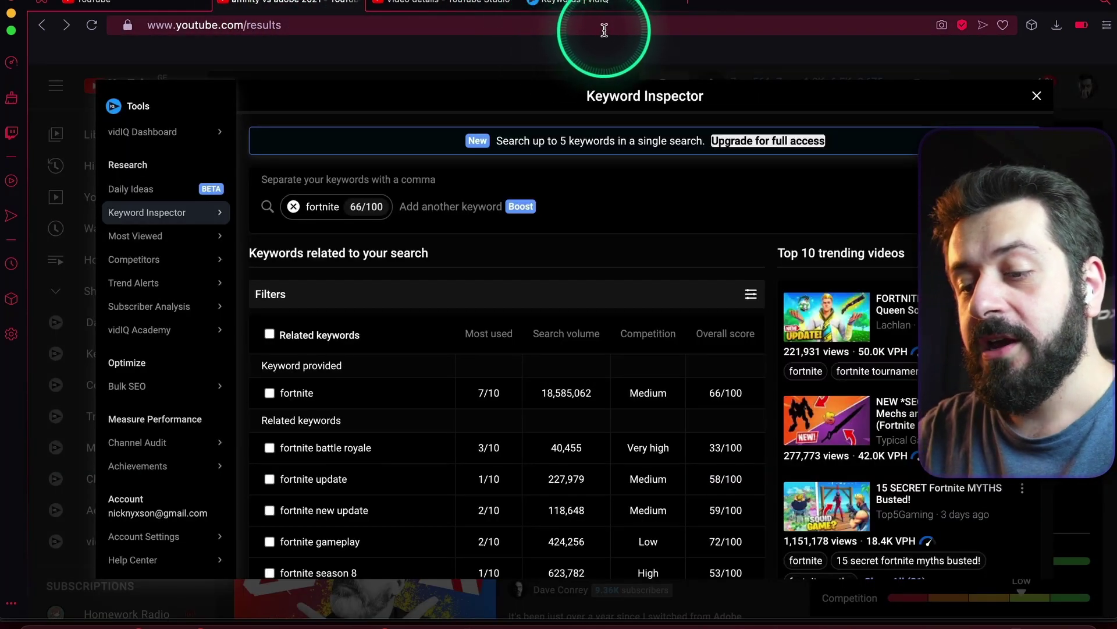
{"action": "left_click", "coordinate": [582, 5]}
{"action": "left_click", "coordinate": [537, 190]}
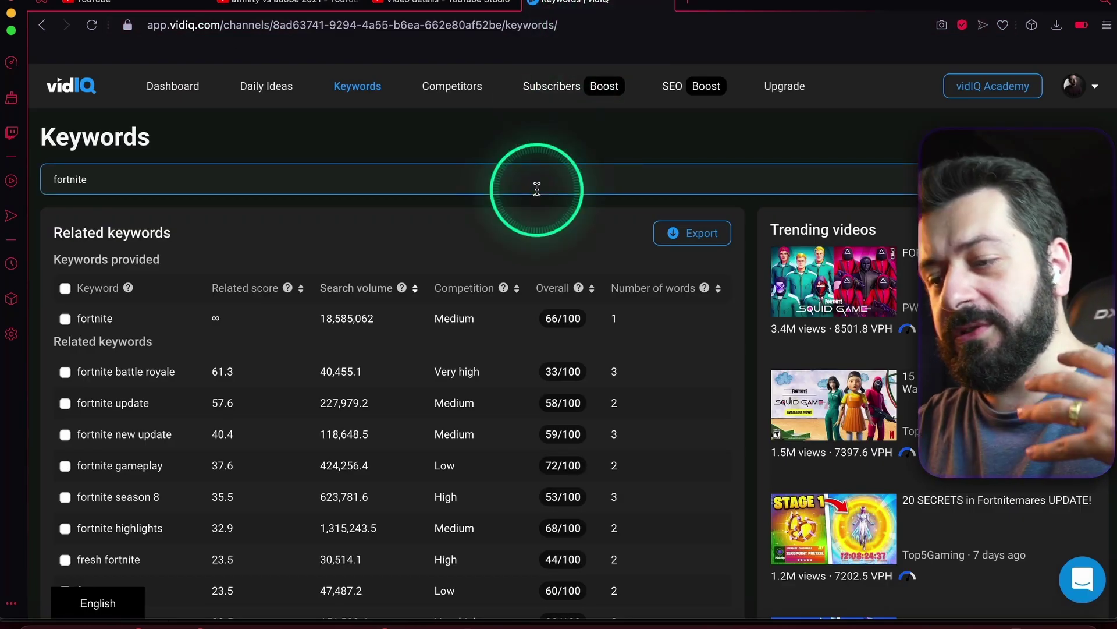
Step: Examine the columns of the fortnite keyword table, including the number-of-words explanation, and the view counts of the trending videos
{"action": "scroll", "coordinate": [537, 189], "scroll_direction": "down", "scroll_amount": 1}
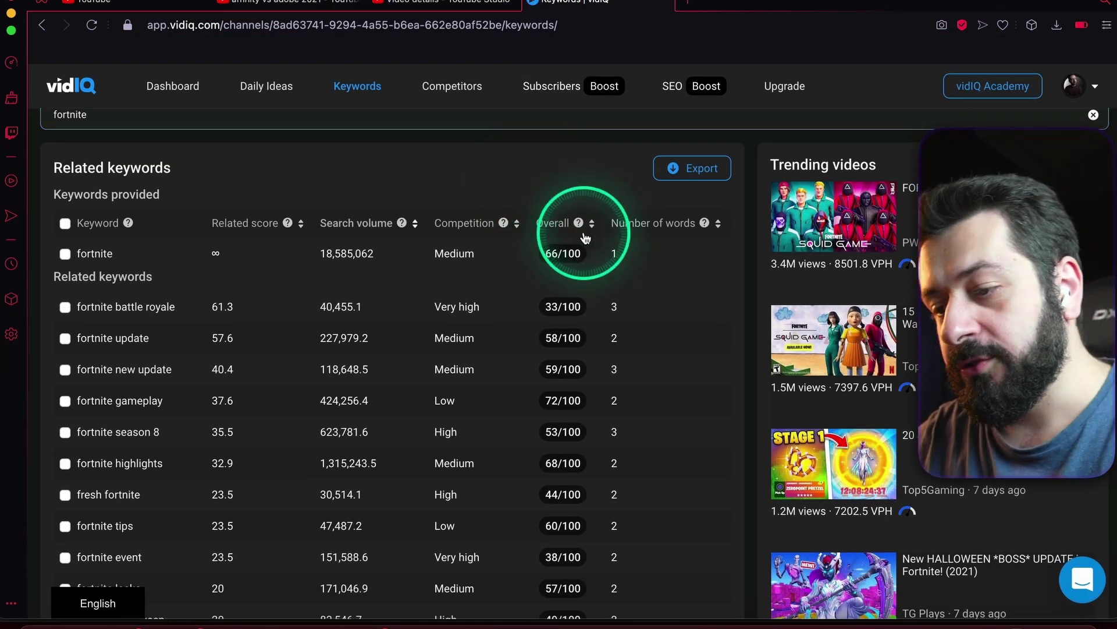
{"action": "mouse_move", "coordinate": [707, 225]}
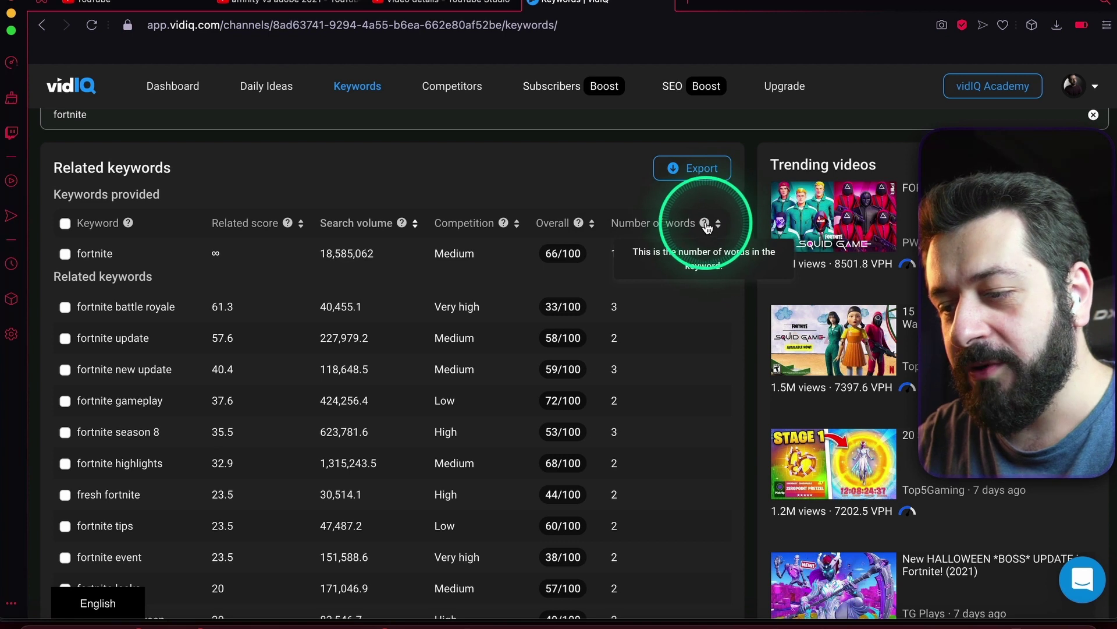
{"action": "scroll", "coordinate": [675, 326], "scroll_direction": "down", "scroll_amount": 2}
{"action": "scroll", "coordinate": [675, 326], "scroll_direction": "up", "scroll_amount": 3}
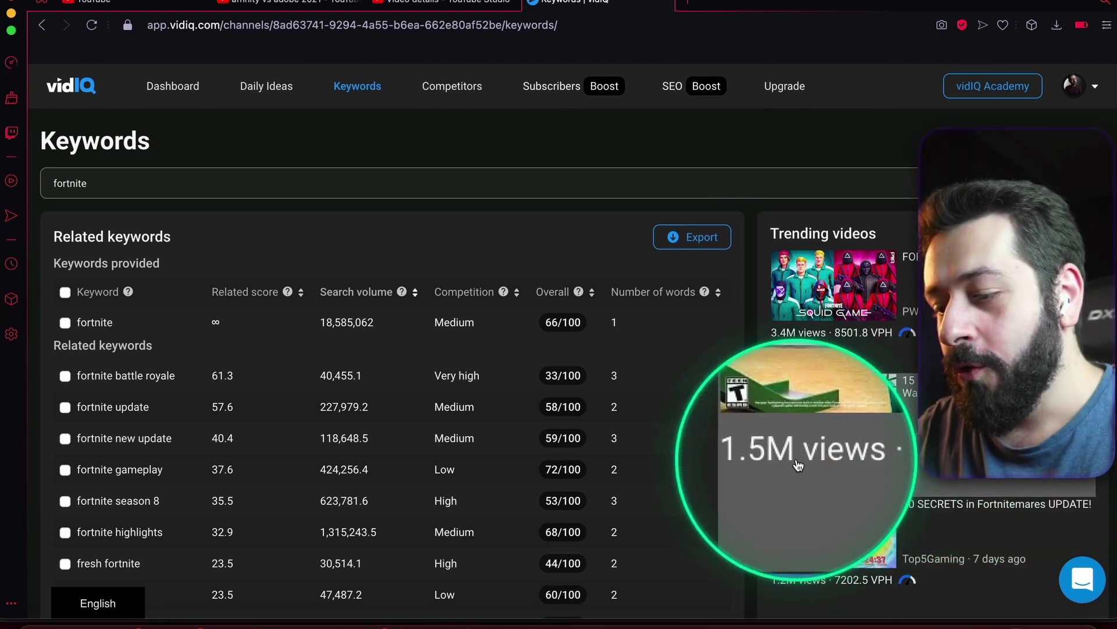
{"action": "scroll", "coordinate": [795, 462], "scroll_direction": "down", "scroll_amount": 2}
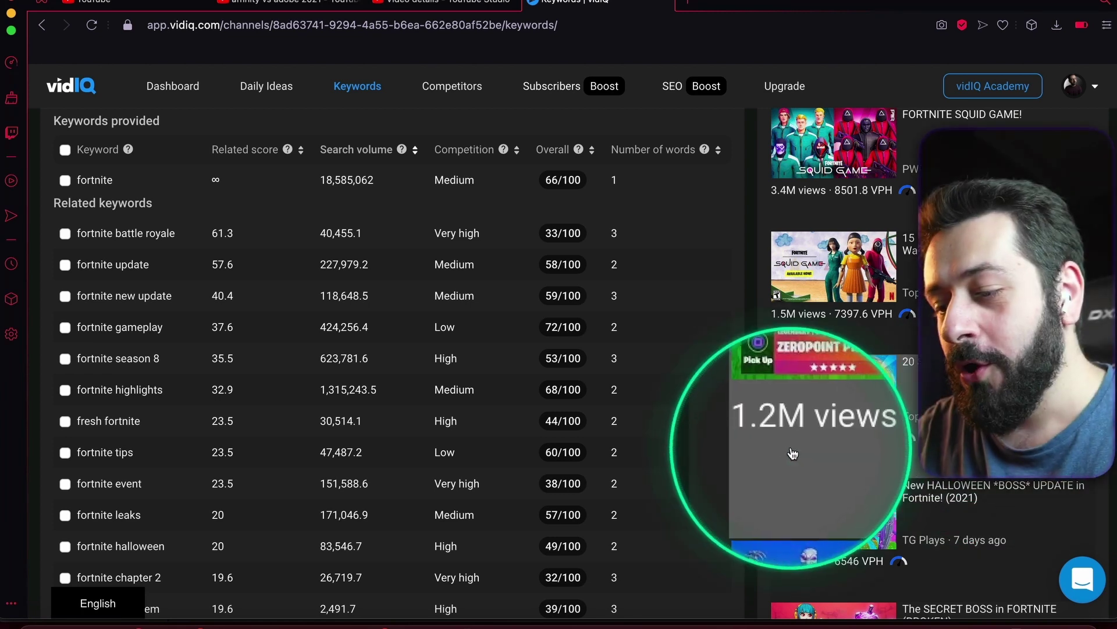
{"action": "scroll", "coordinate": [821, 463], "scroll_direction": "down", "scroll_amount": 1}
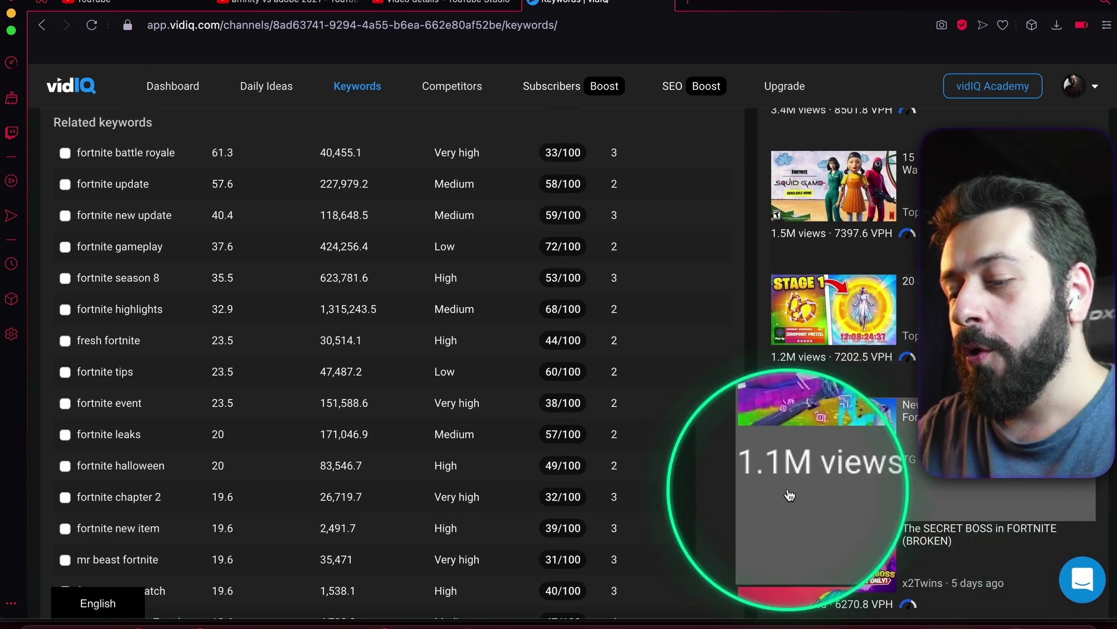
{"action": "scroll", "coordinate": [793, 494], "scroll_direction": "down", "scroll_amount": 1}
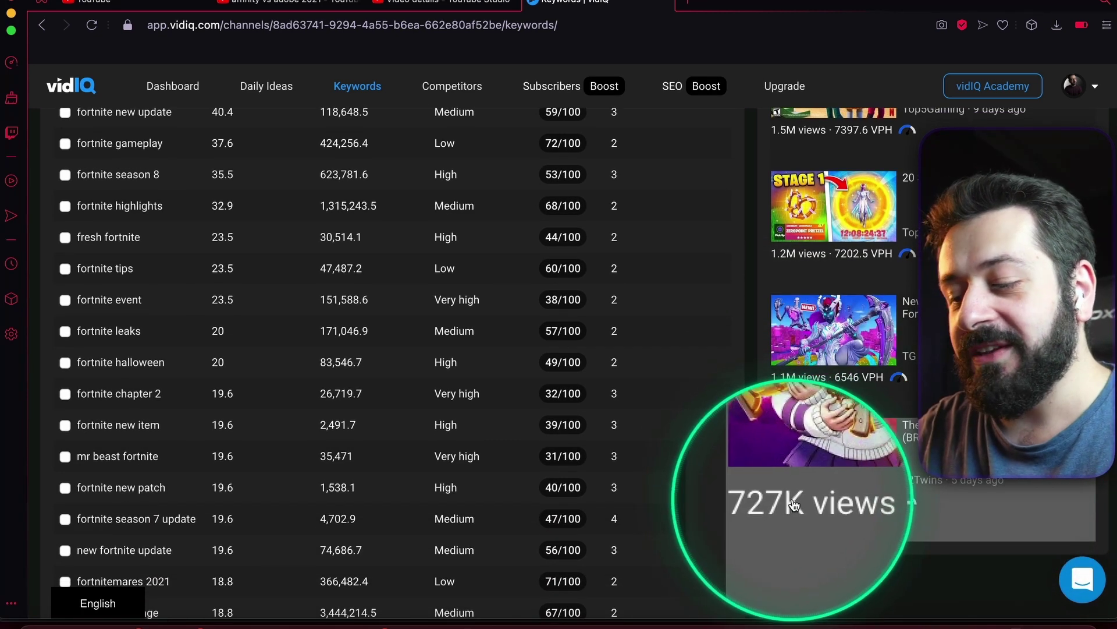
{"action": "scroll", "coordinate": [547, 431], "scroll_direction": "up", "scroll_amount": 3}
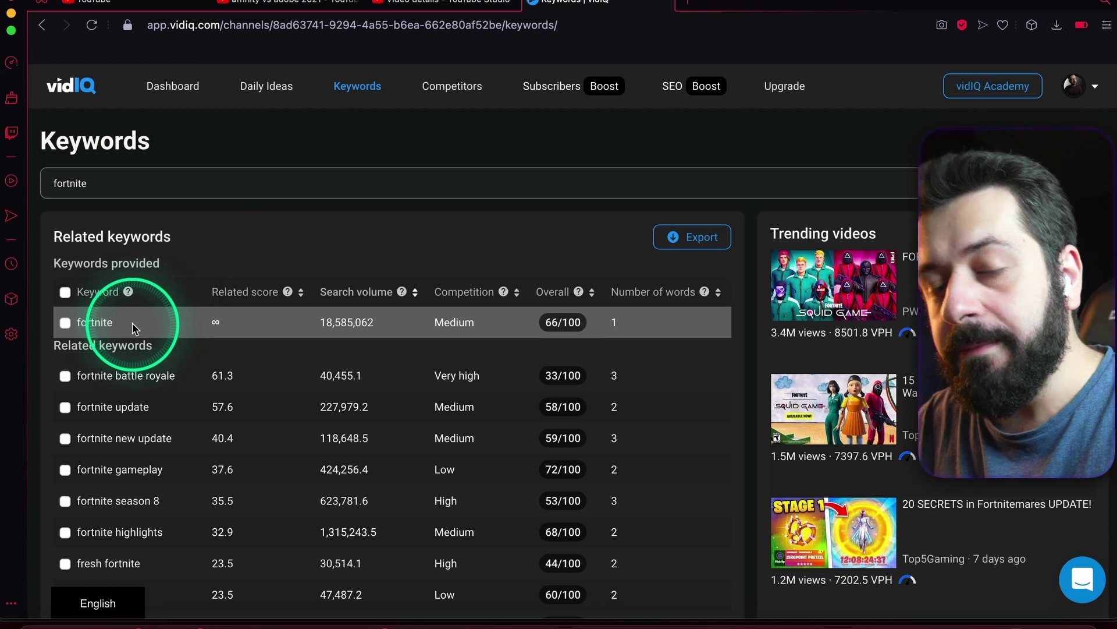
Step: Check the fortnite keywords against the YouTube Keyword Inspector once more, and read the web app's explanation of the related score
{"action": "scroll", "coordinate": [135, 322], "scroll_direction": "down", "scroll_amount": 1}
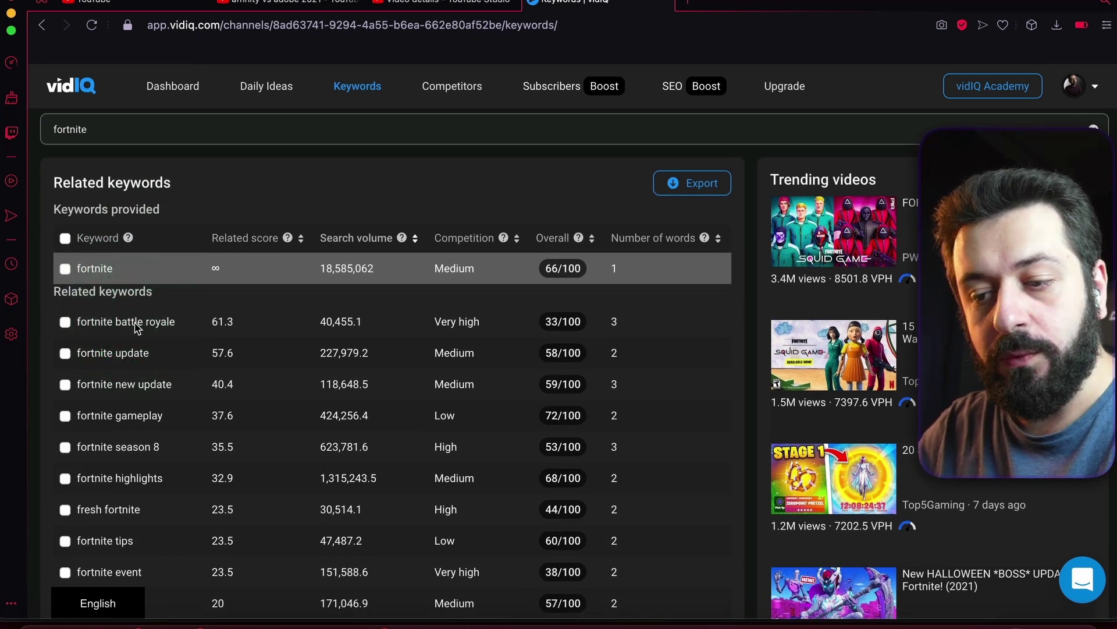
{"action": "scroll", "coordinate": [135, 328], "scroll_direction": "up", "scroll_amount": 1}
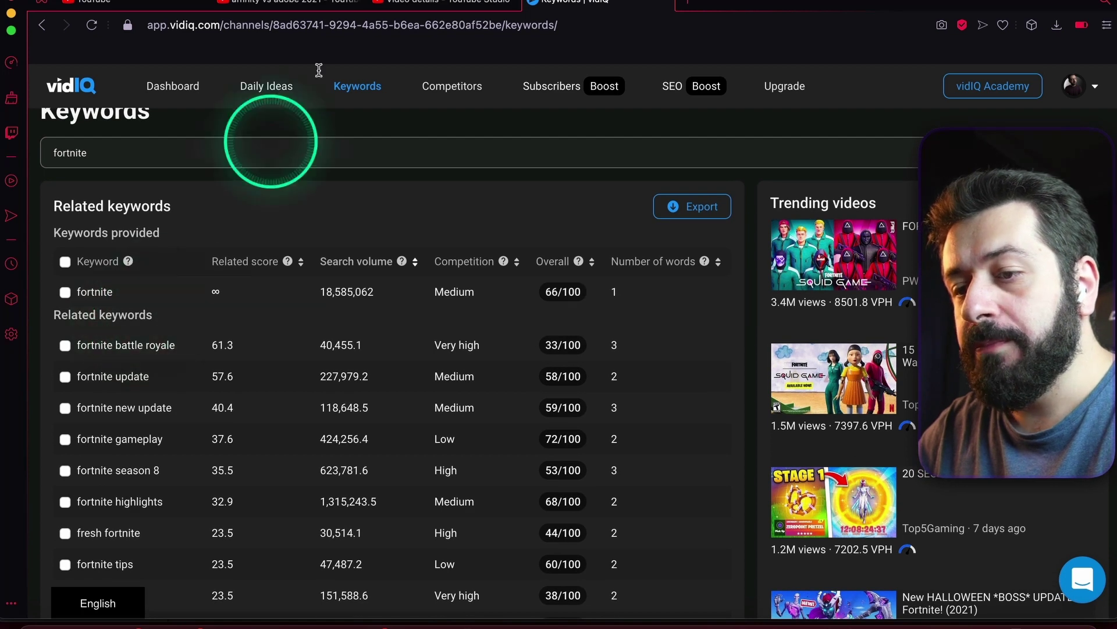
{"action": "left_click", "coordinate": [328, 9]}
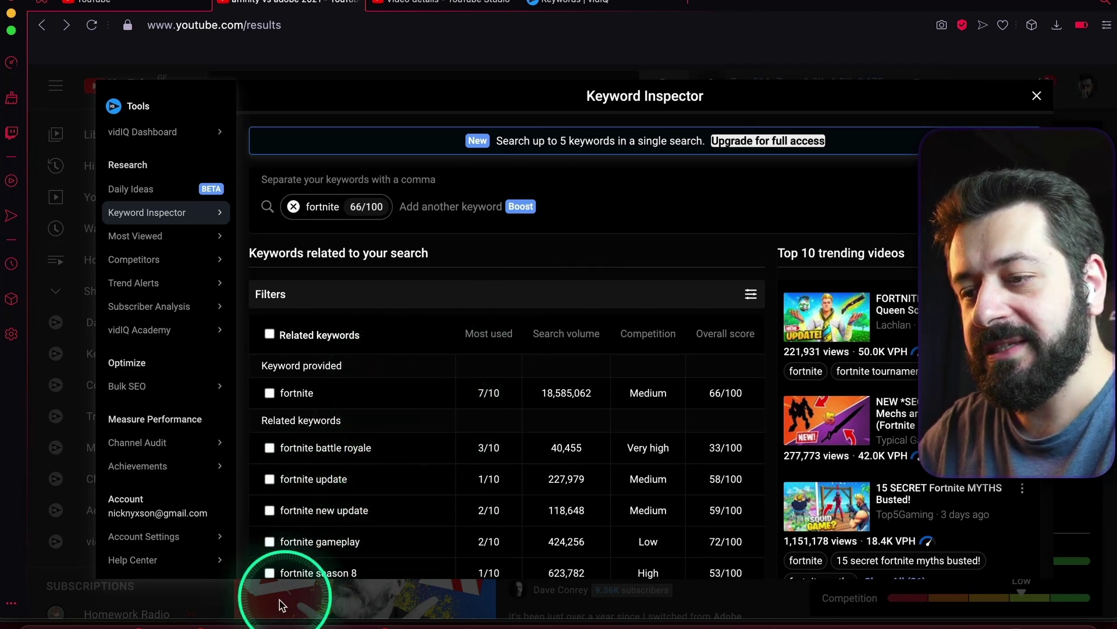
{"action": "left_click", "coordinate": [582, 5]}
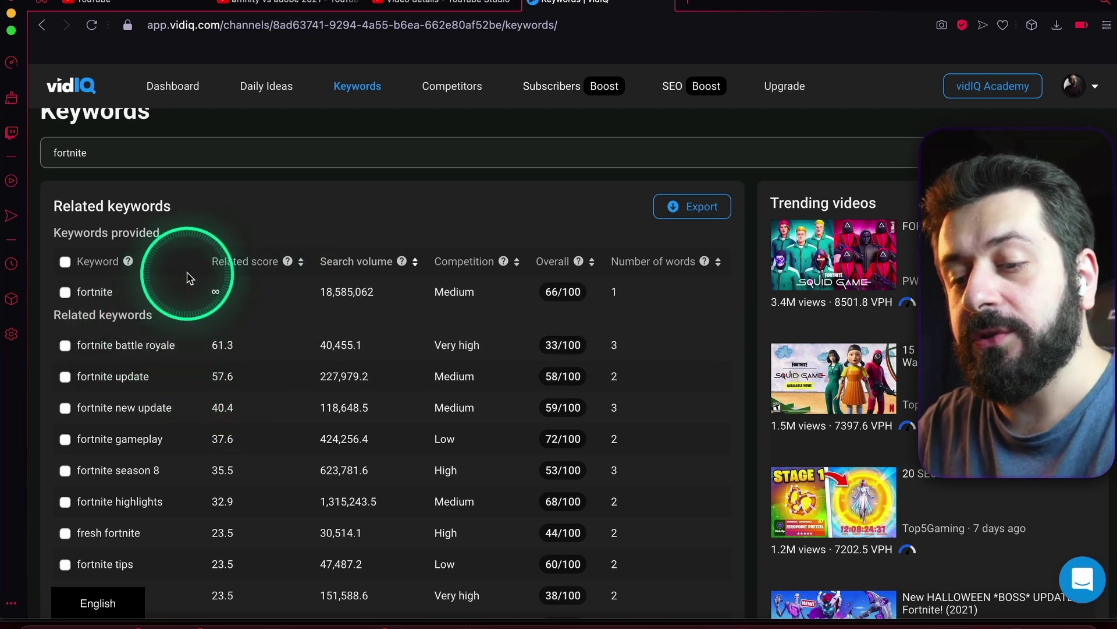
{"action": "scroll", "coordinate": [236, 384], "scroll_direction": "down", "scroll_amount": 3}
{"action": "scroll", "coordinate": [237, 390], "scroll_direction": "up", "scroll_amount": 2}
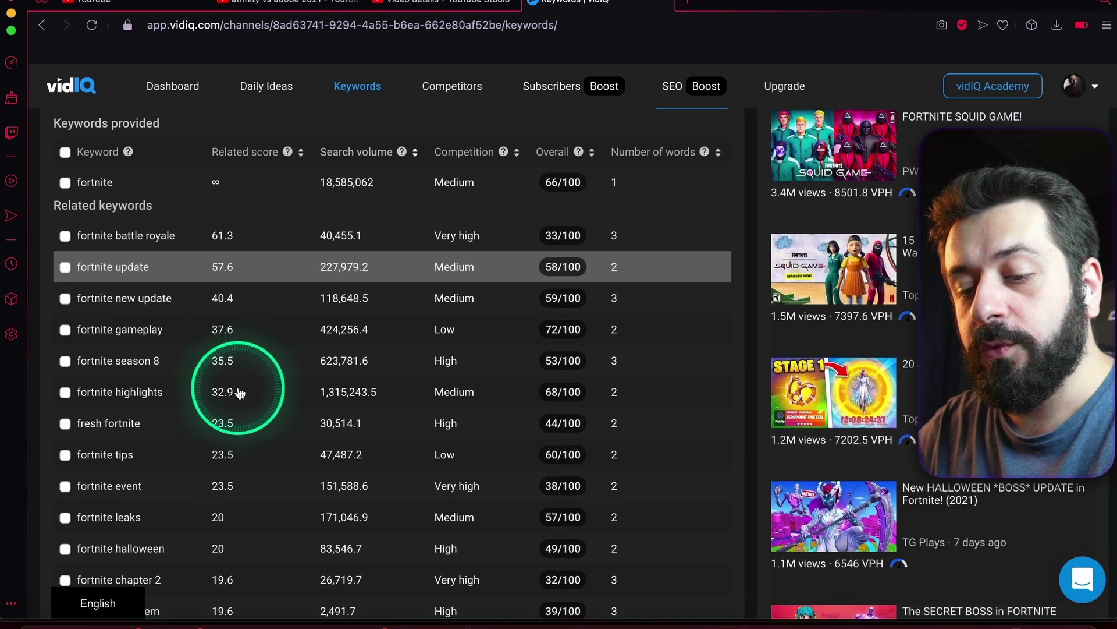
{"action": "scroll", "coordinate": [237, 391], "scroll_direction": "up", "scroll_amount": 1}
{"action": "mouse_move", "coordinate": [287, 234]}
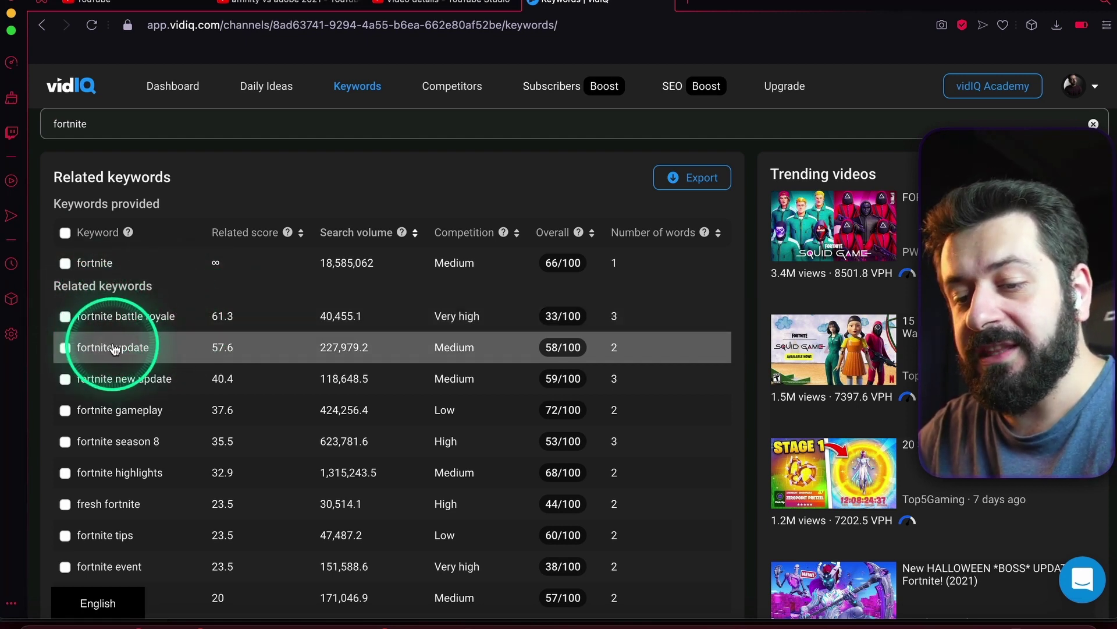
Step: Review how the related scores change from the top to the lower part of the fortnite related-keywords list
{"action": "scroll", "coordinate": [177, 373], "scroll_direction": "down", "scroll_amount": 9}
{"action": "scroll", "coordinate": [180, 373], "scroll_direction": "down", "scroll_amount": 18}
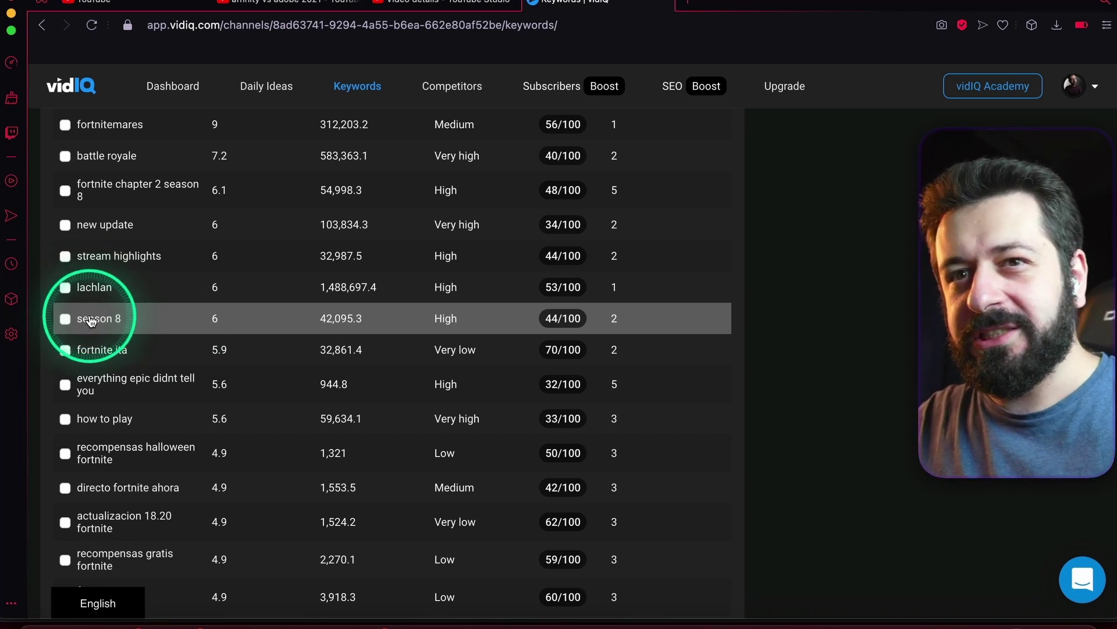
{"action": "scroll", "coordinate": [100, 387], "scroll_direction": "down", "scroll_amount": 3}
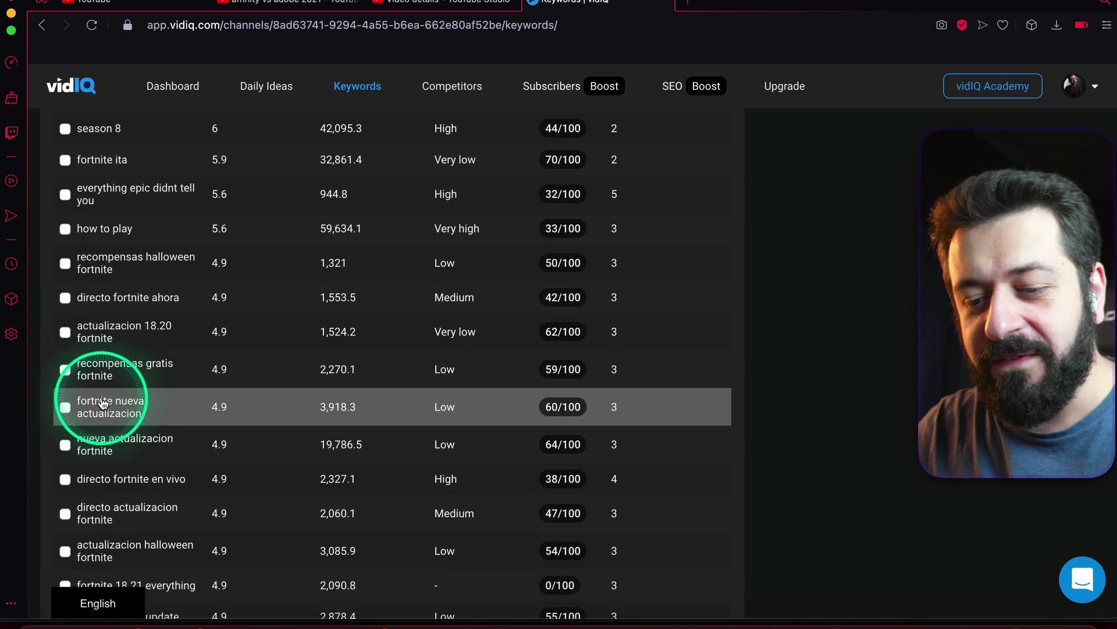
{"action": "scroll", "coordinate": [104, 392], "scroll_direction": "up", "scroll_amount": 2}
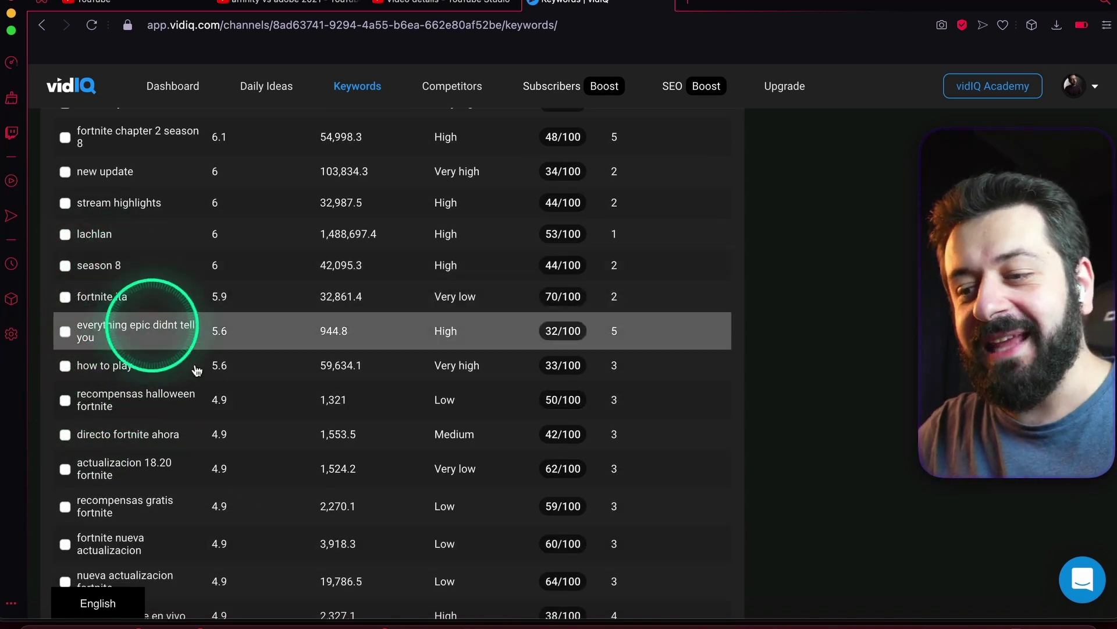
{"action": "scroll", "coordinate": [280, 444], "scroll_direction": "up", "scroll_amount": 10}
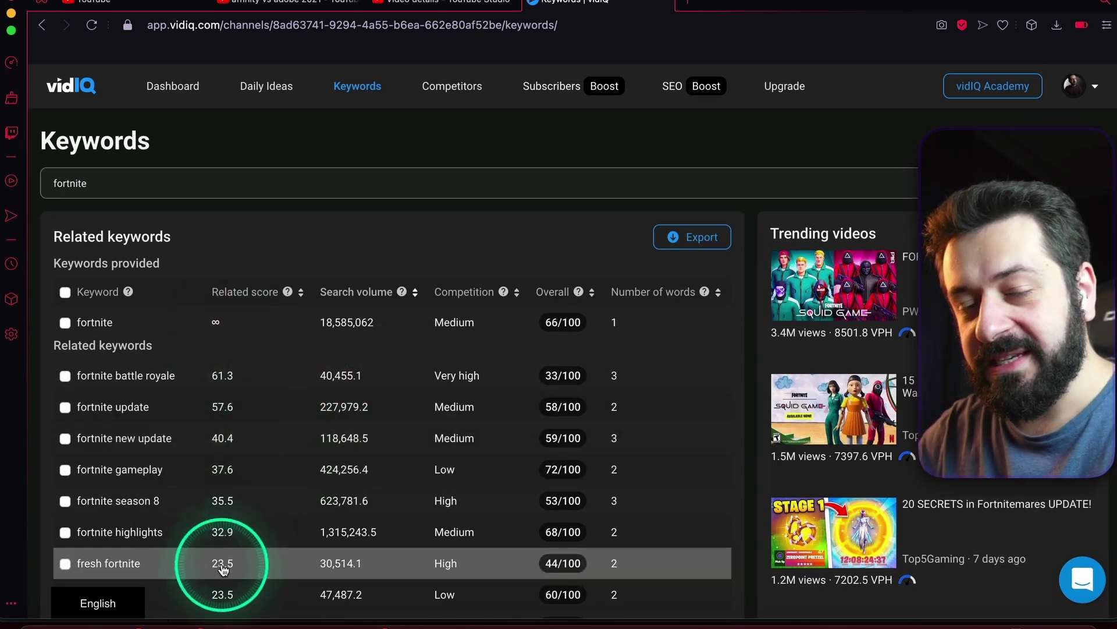
{"action": "mouse_move", "coordinate": [287, 293]}
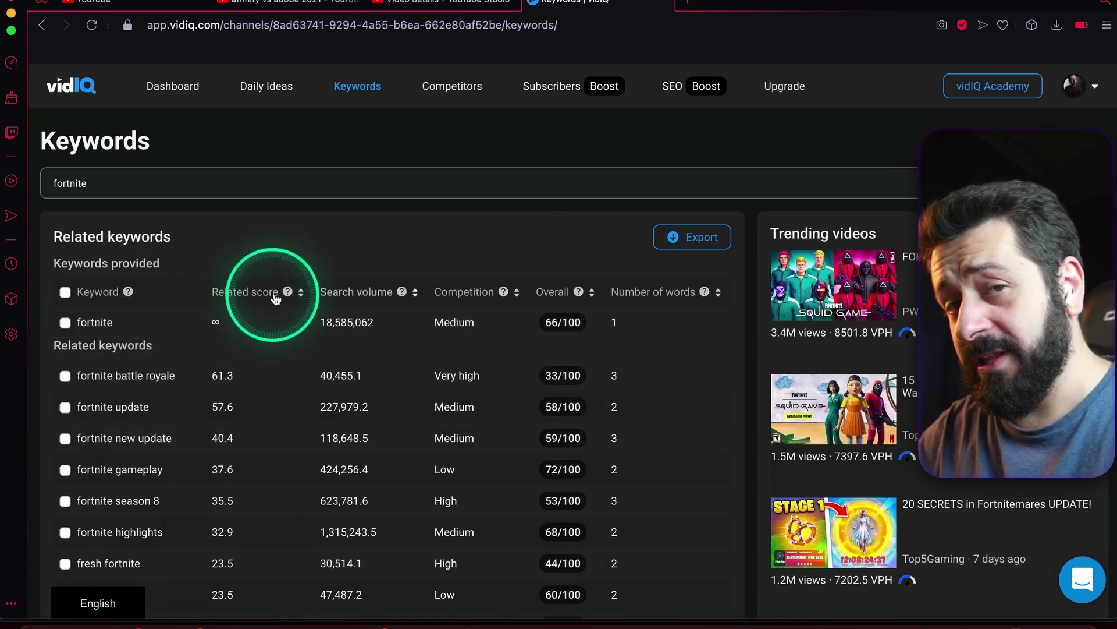
{"action": "scroll", "coordinate": [283, 275], "scroll_direction": "down", "scroll_amount": 2}
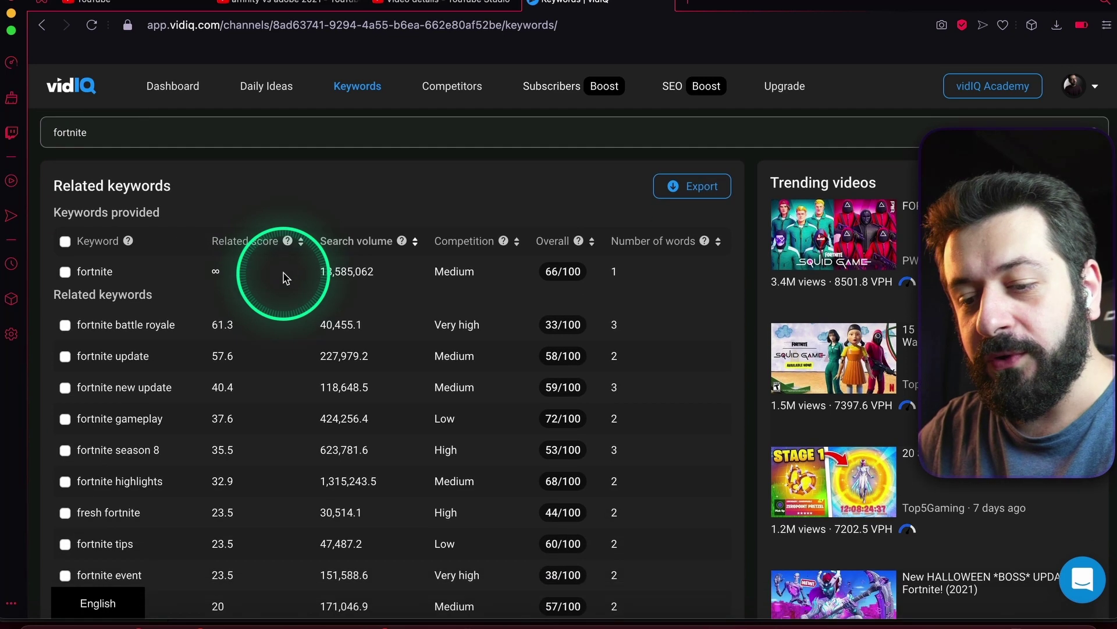
{"action": "scroll", "coordinate": [282, 275], "scroll_direction": "up", "scroll_amount": 1}
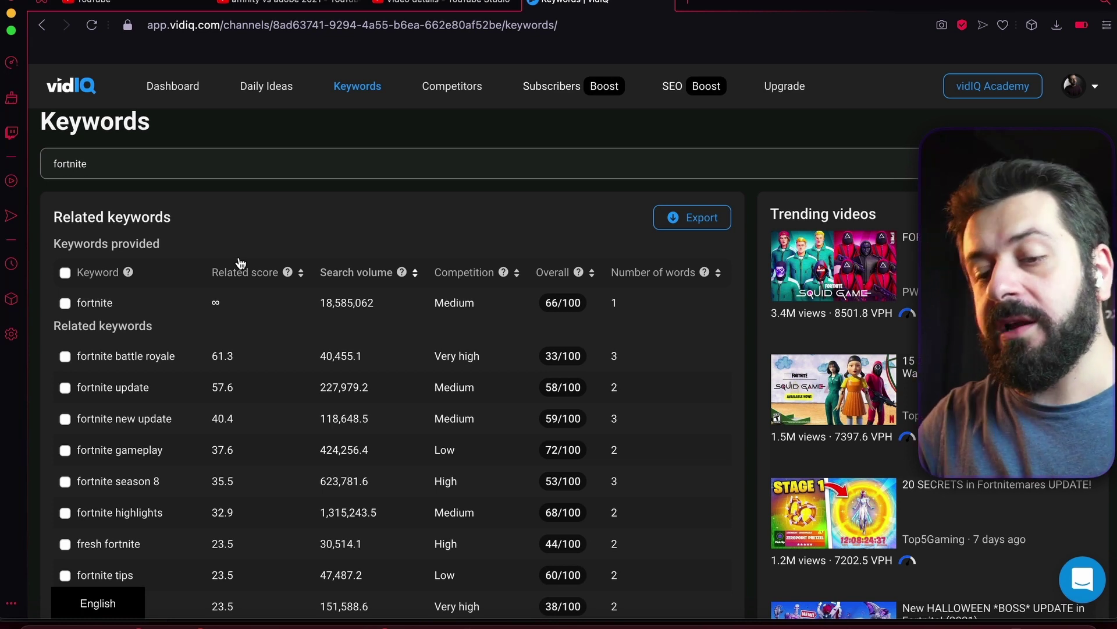
Step: Look through the related keywords from "fortnite season 8" down to "fortnite season 8 secrets" for specific video topics
{"action": "scroll", "coordinate": [274, 317], "scroll_direction": "down", "scroll_amount": 2}
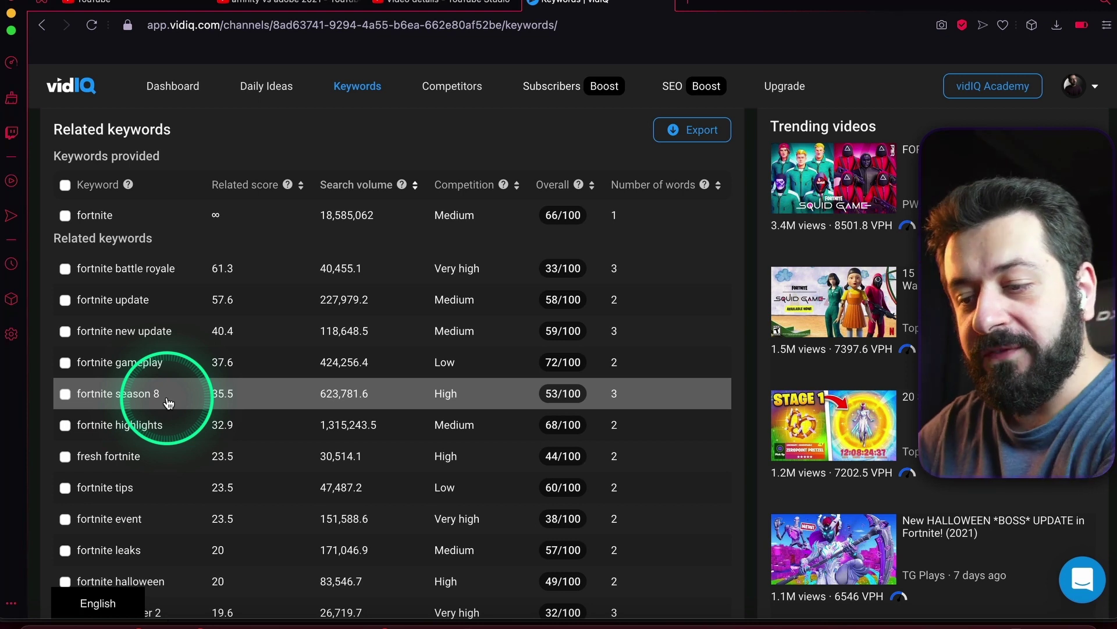
{"action": "mouse_move", "coordinate": [444, 394]}
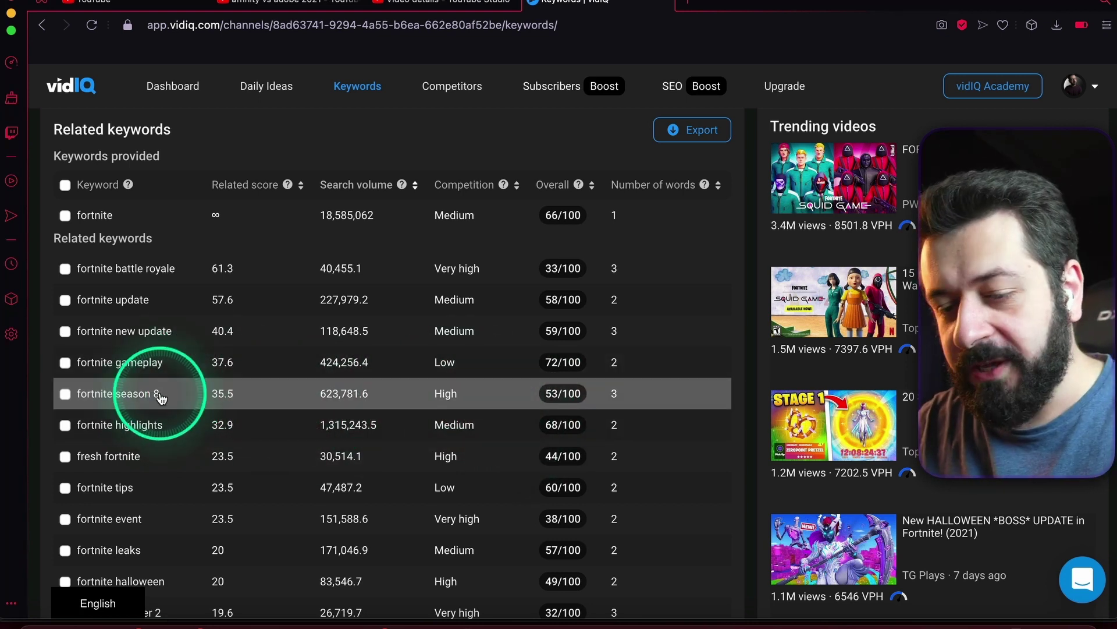
{"action": "scroll", "coordinate": [161, 398], "scroll_direction": "down", "scroll_amount": 2}
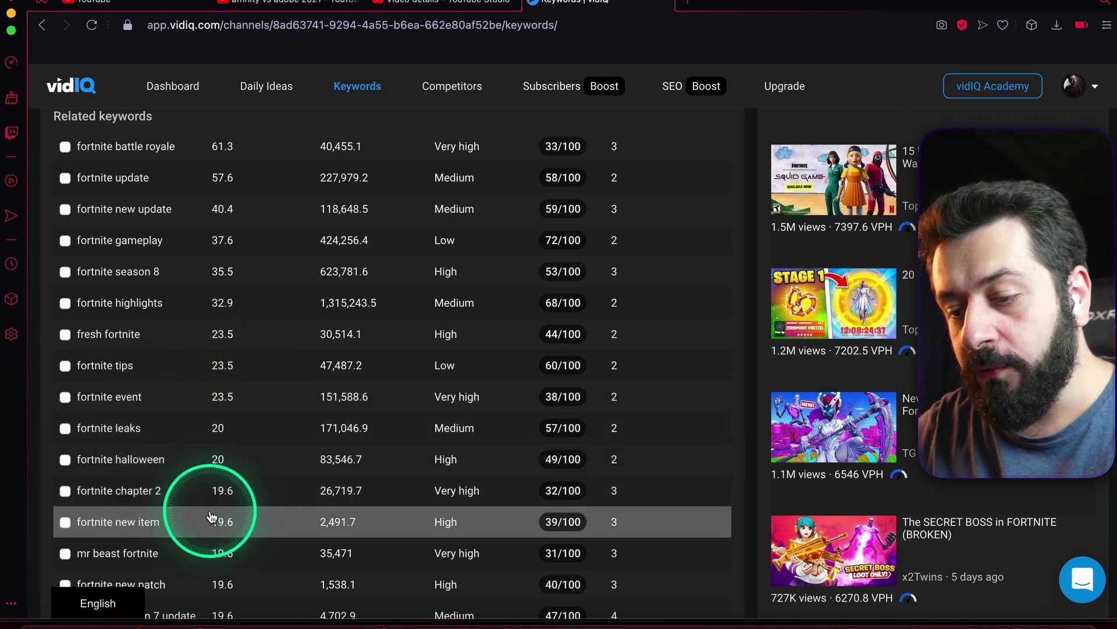
{"action": "scroll", "coordinate": [212, 516], "scroll_direction": "down", "scroll_amount": 2}
{"action": "scroll", "coordinate": [212, 516], "scroll_direction": "down", "scroll_amount": 2}
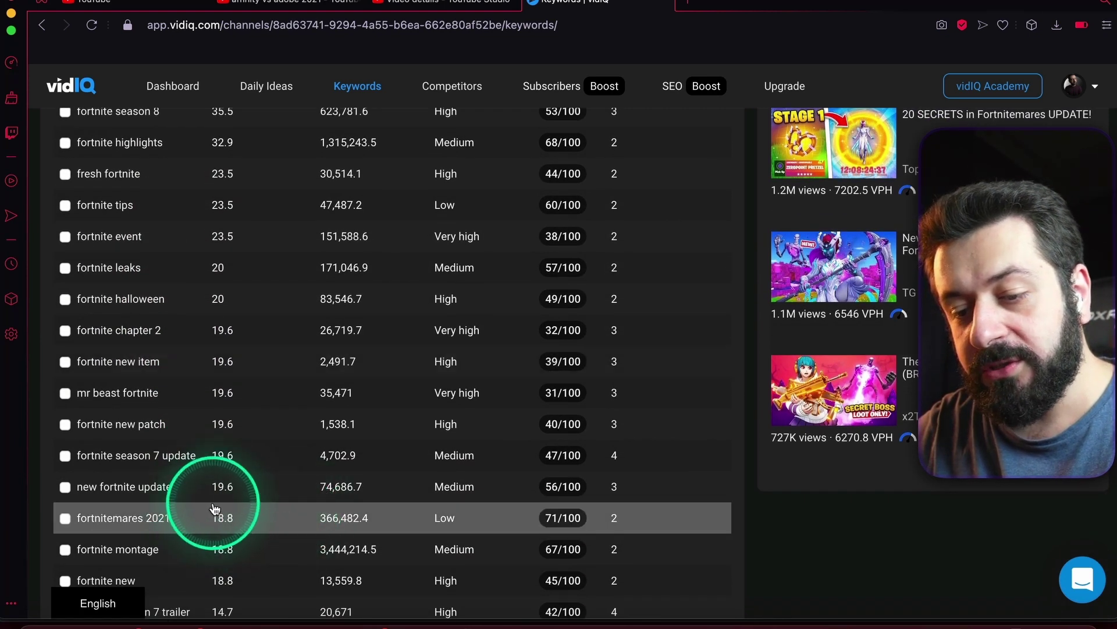
{"action": "scroll", "coordinate": [119, 521], "scroll_direction": "down", "scroll_amount": 2}
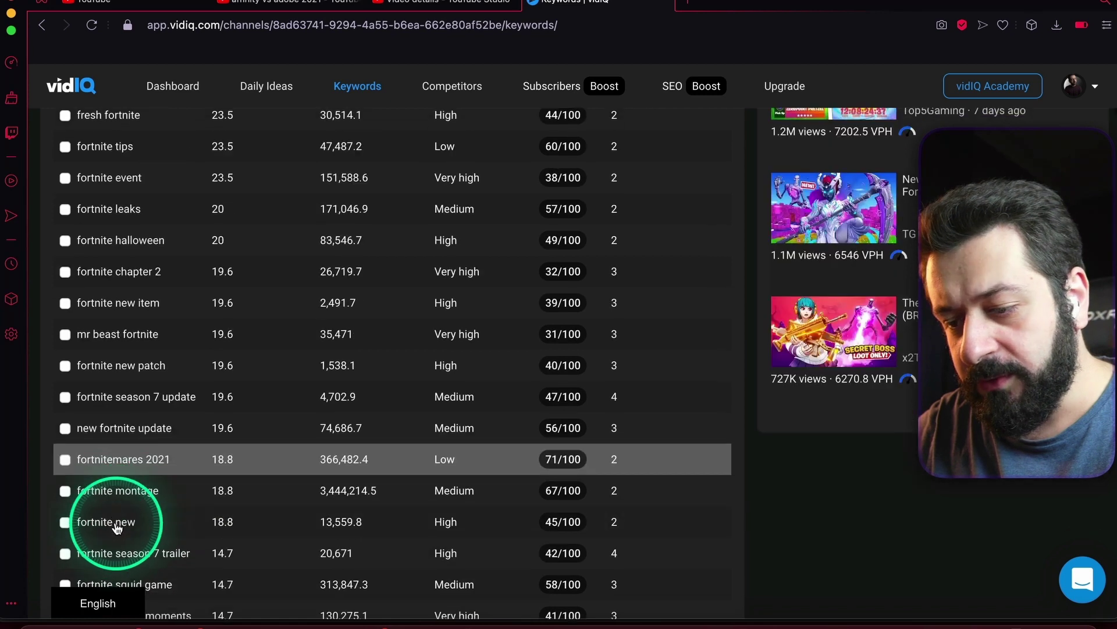
{"action": "scroll", "coordinate": [116, 527], "scroll_direction": "down", "scroll_amount": 3}
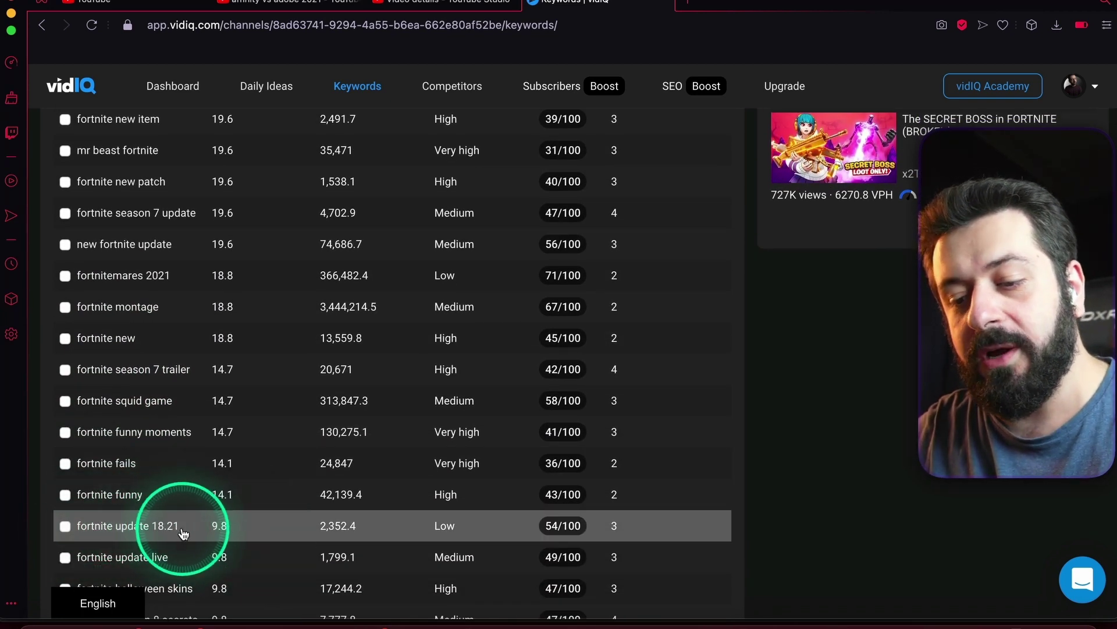
{"action": "scroll", "coordinate": [146, 585], "scroll_direction": "down", "scroll_amount": 2}
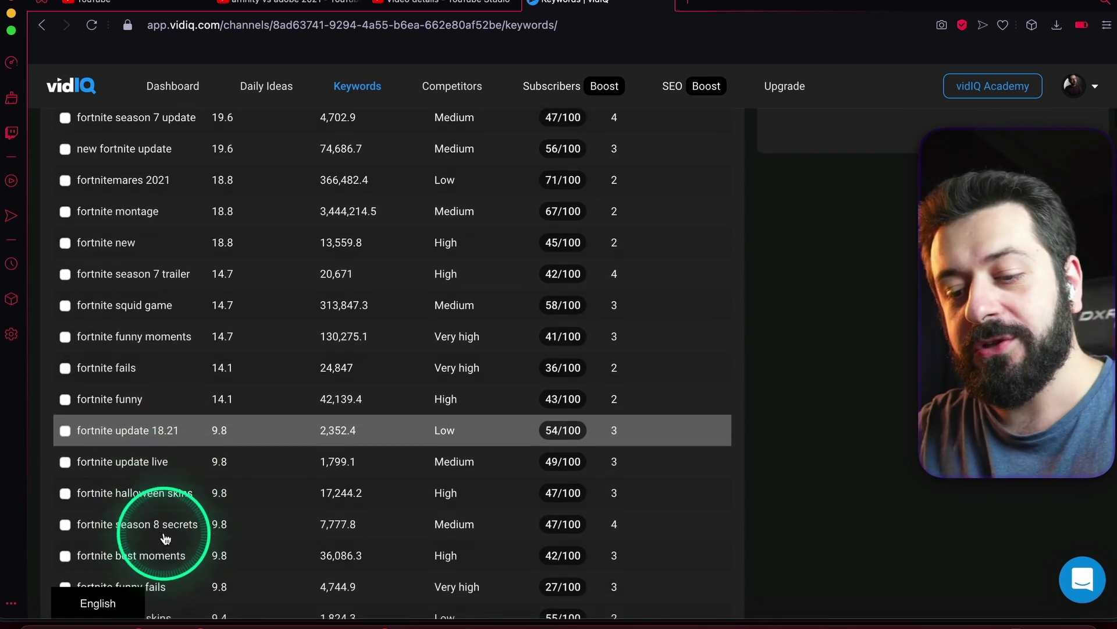
Step: Read the search volume explanation in the keyword table and examine the volumes of fortnite and its related keywords
{"action": "scroll", "coordinate": [163, 532], "scroll_direction": "up", "scroll_amount": 10}
{"action": "scroll", "coordinate": [165, 538], "scroll_direction": "up", "scroll_amount": 4}
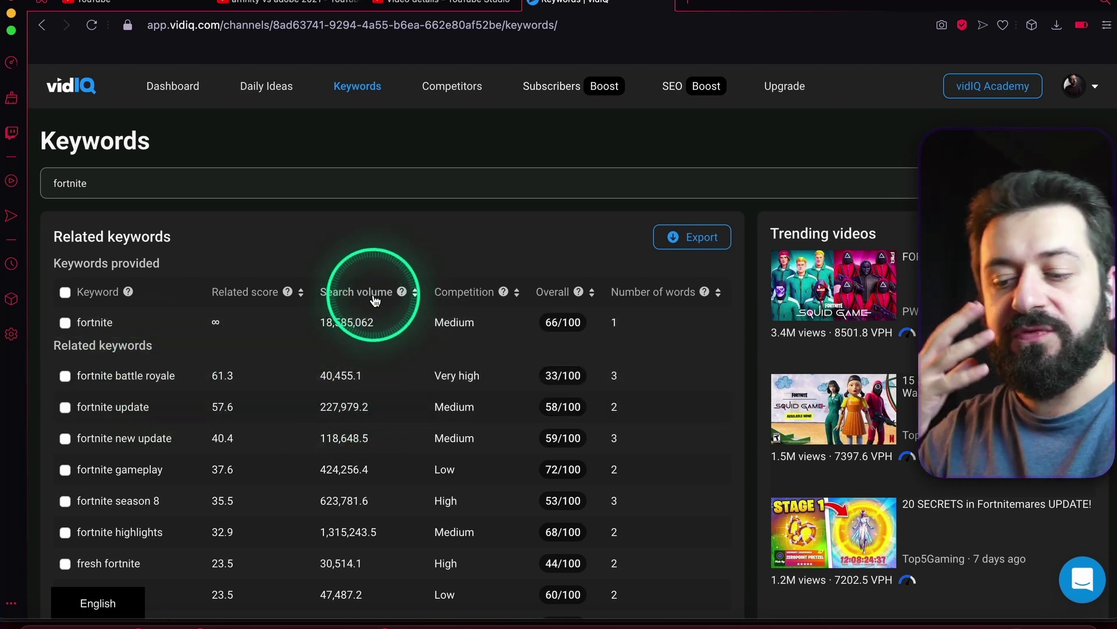
{"action": "mouse_move", "coordinate": [402, 294]}
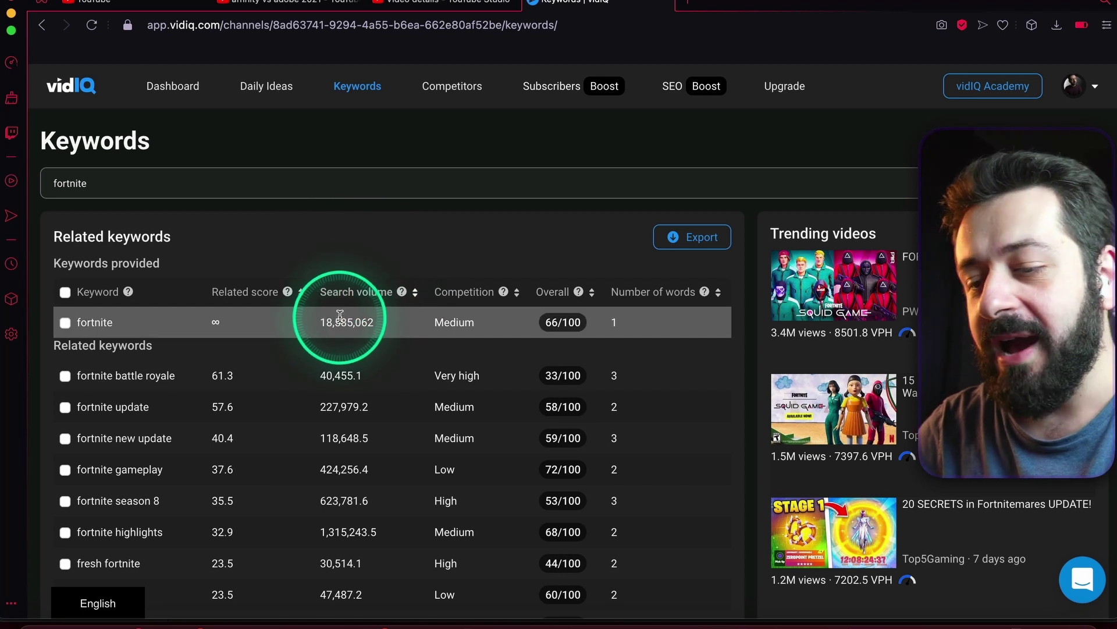
{"action": "scroll", "coordinate": [392, 342], "scroll_direction": "down", "scroll_amount": 2}
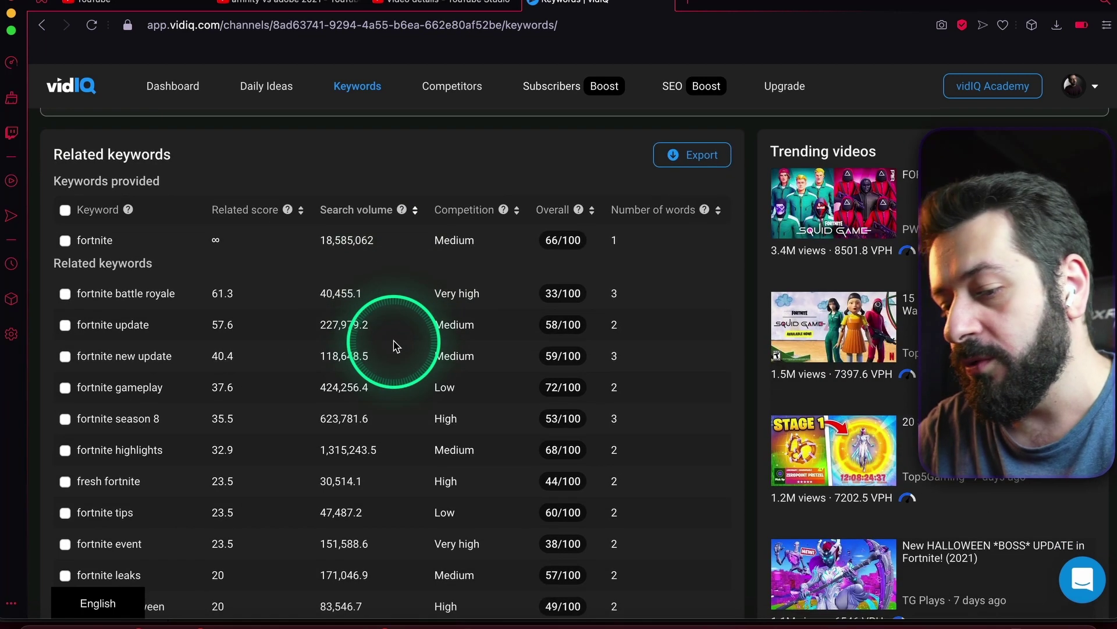
Step: Compare the search volume of fortnite with the volumes of the related keywords listed under it
{"action": "scroll", "coordinate": [396, 347], "scroll_direction": "up", "scroll_amount": 2}
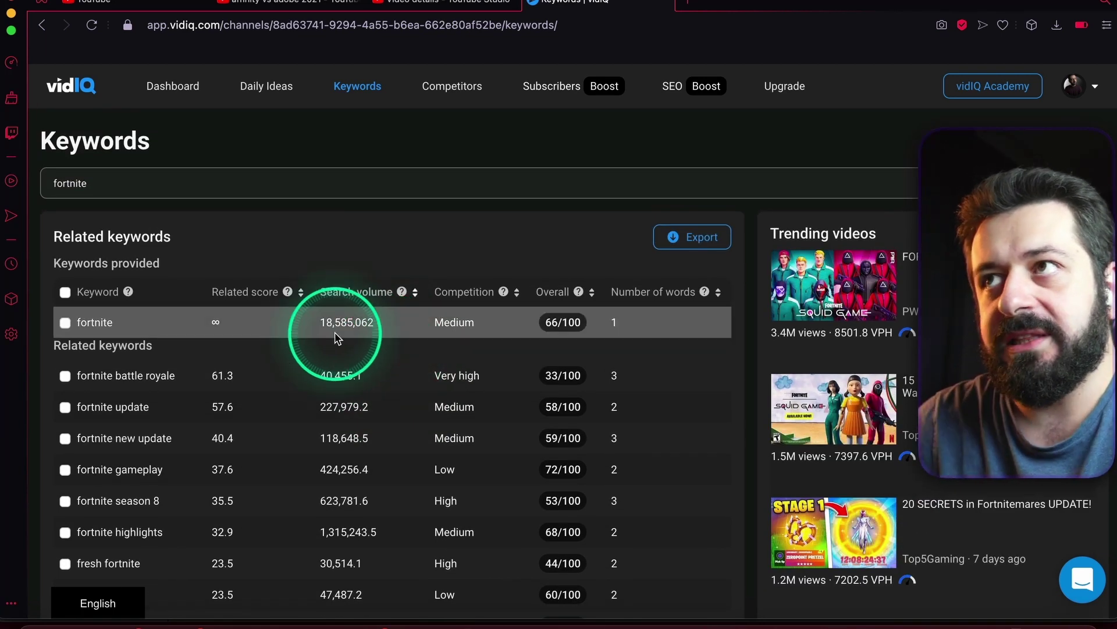
{"action": "scroll", "coordinate": [335, 338], "scroll_direction": "down", "scroll_amount": 3}
{"action": "scroll", "coordinate": [334, 339], "scroll_direction": "up", "scroll_amount": 2}
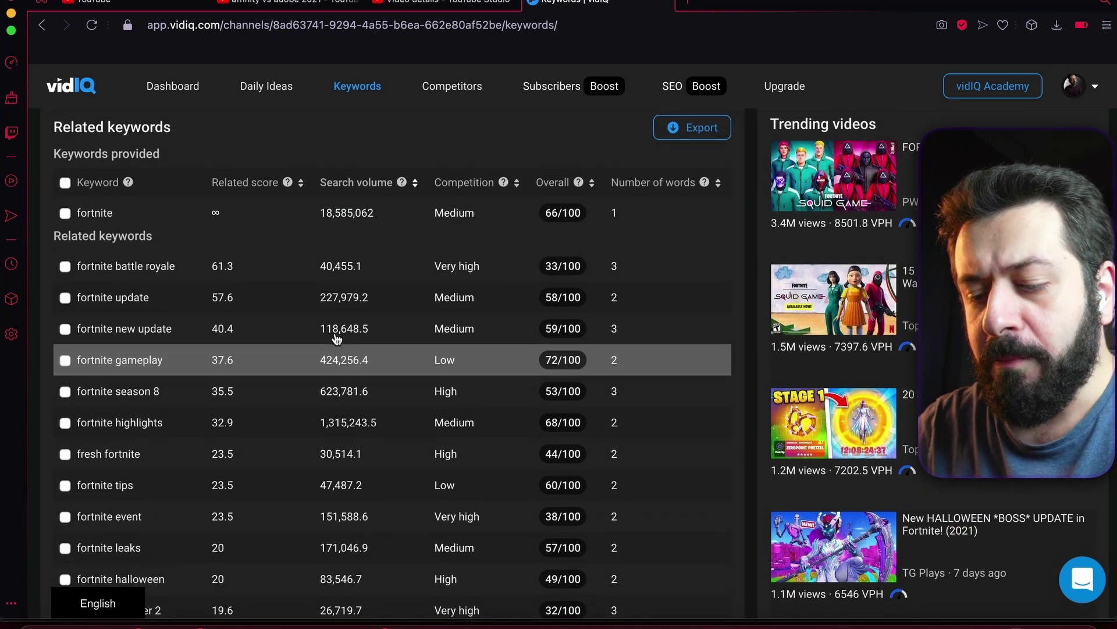
{"action": "scroll", "coordinate": [336, 339], "scroll_direction": "up", "scroll_amount": 2}
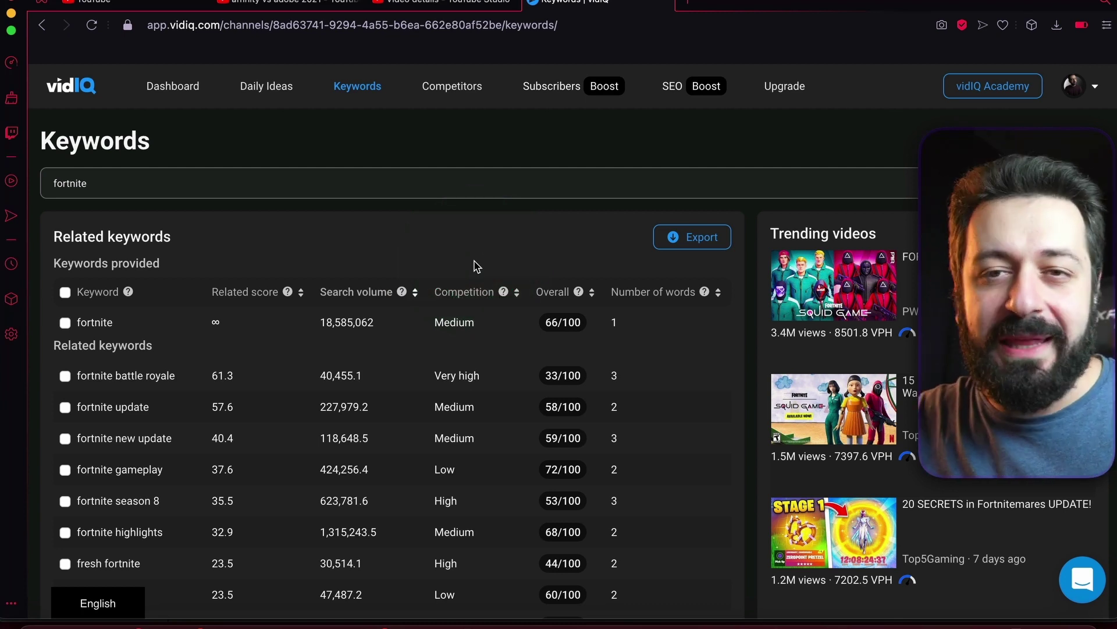
{"action": "scroll", "coordinate": [477, 266], "scroll_direction": "down", "scroll_amount": 3}
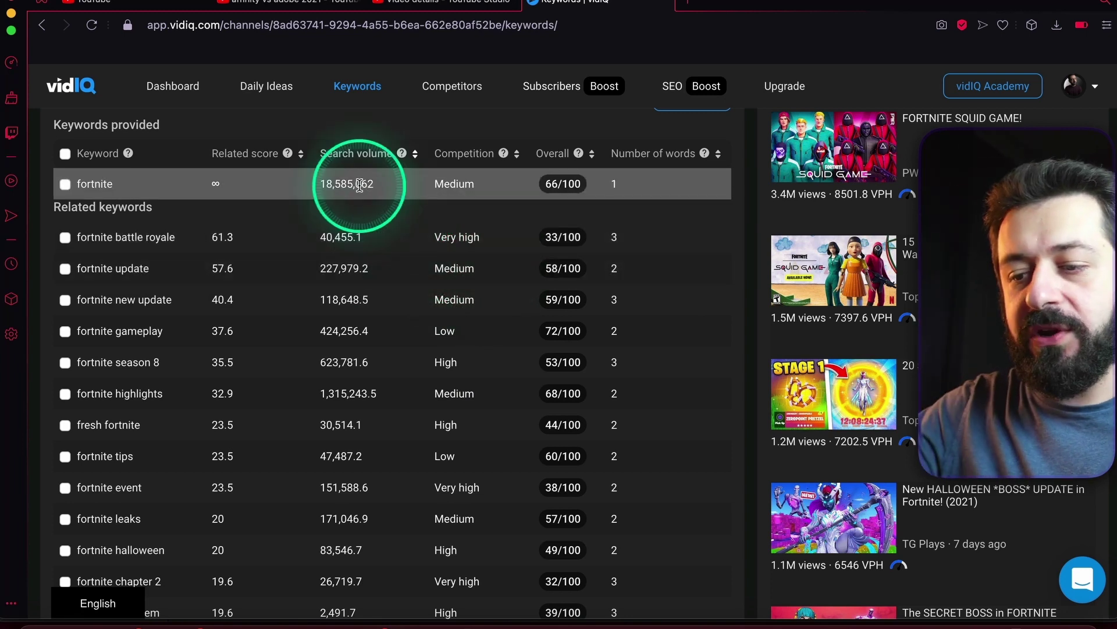
Step: Examine the search volume and exact competition scores of specific keywords such as "fortnite new item", "fortnite update 18.21" and "fortnitemares skins"
{"action": "scroll", "coordinate": [411, 330], "scroll_direction": "down", "scroll_amount": 5}
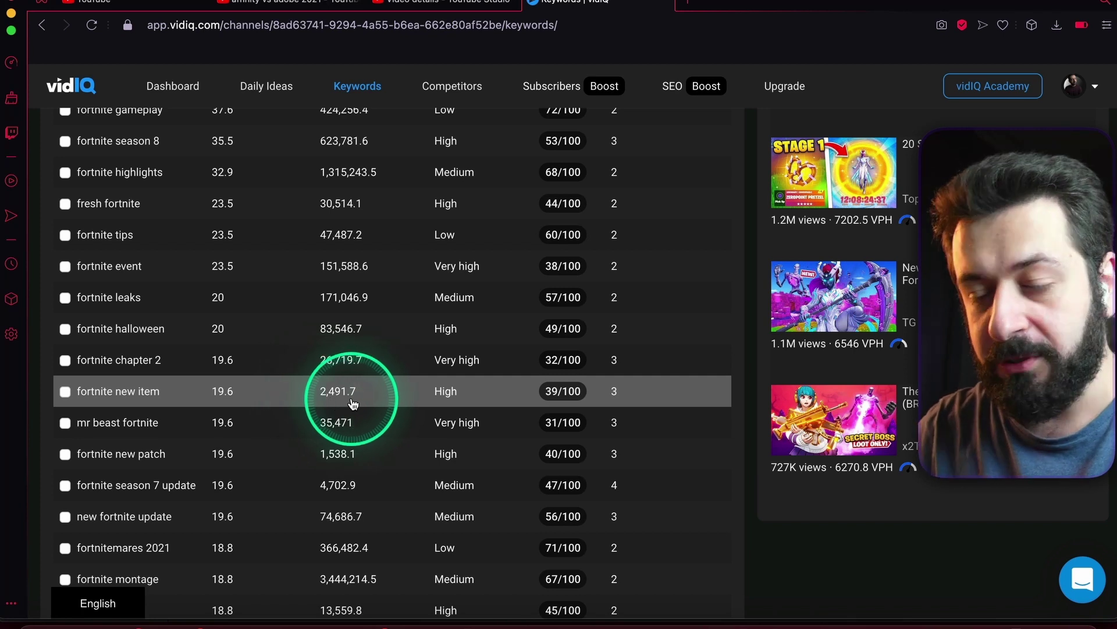
{"action": "mouse_move", "coordinate": [456, 393]}
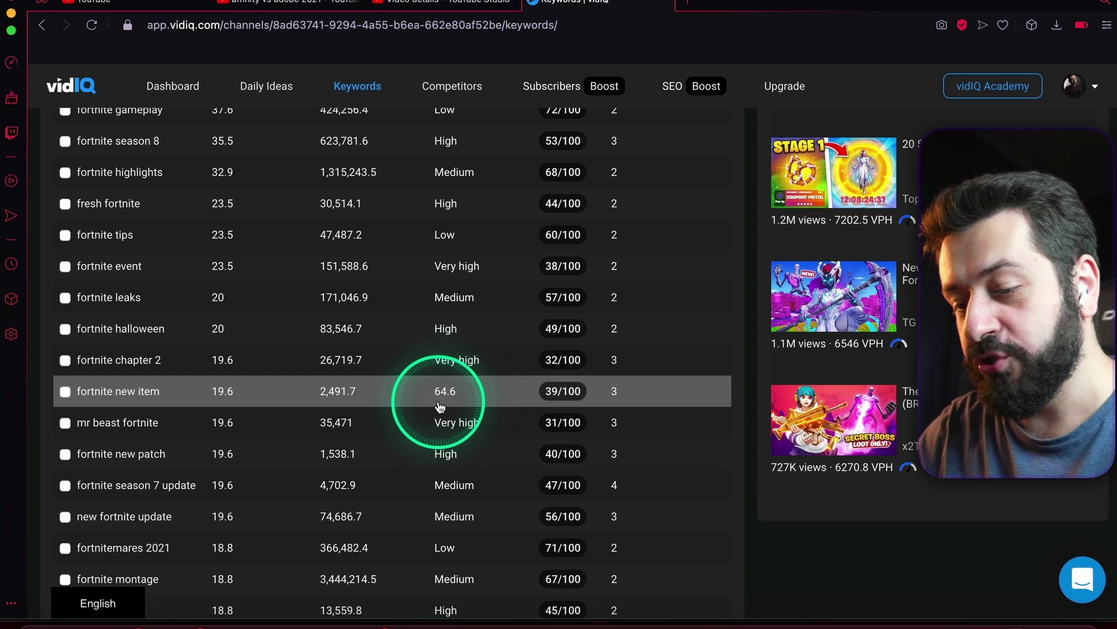
{"action": "scroll", "coordinate": [326, 460], "scroll_direction": "down", "scroll_amount": 3}
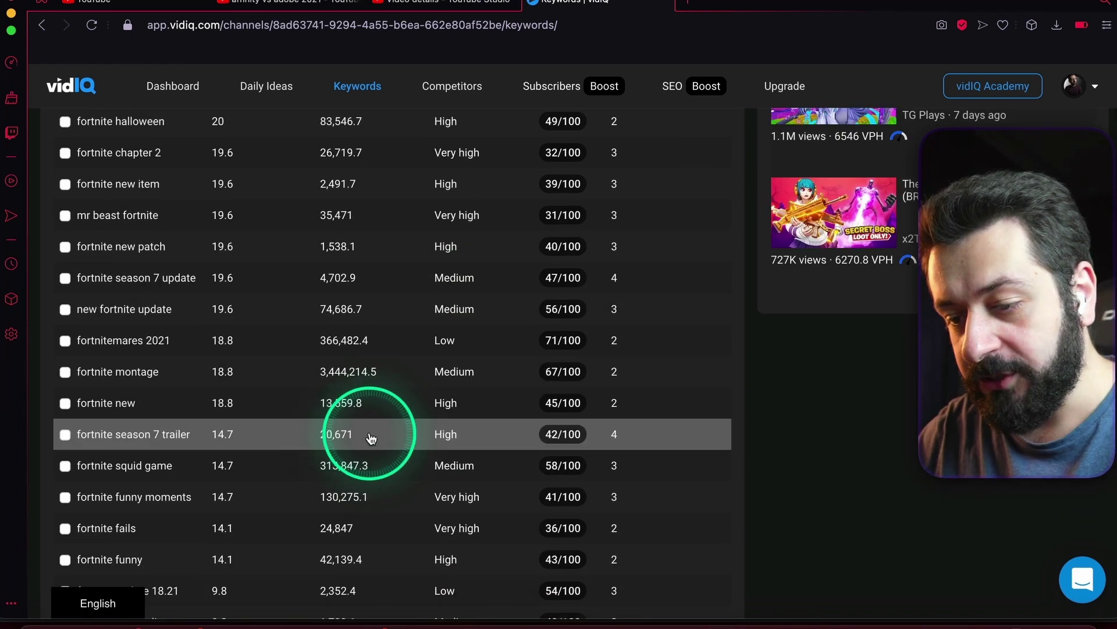
{"action": "scroll", "coordinate": [349, 449], "scroll_direction": "down", "scroll_amount": 2}
{"action": "scroll", "coordinate": [350, 458], "scroll_direction": "up", "scroll_amount": 1}
{"action": "scroll", "coordinate": [349, 458], "scroll_direction": "down", "scroll_amount": 1}
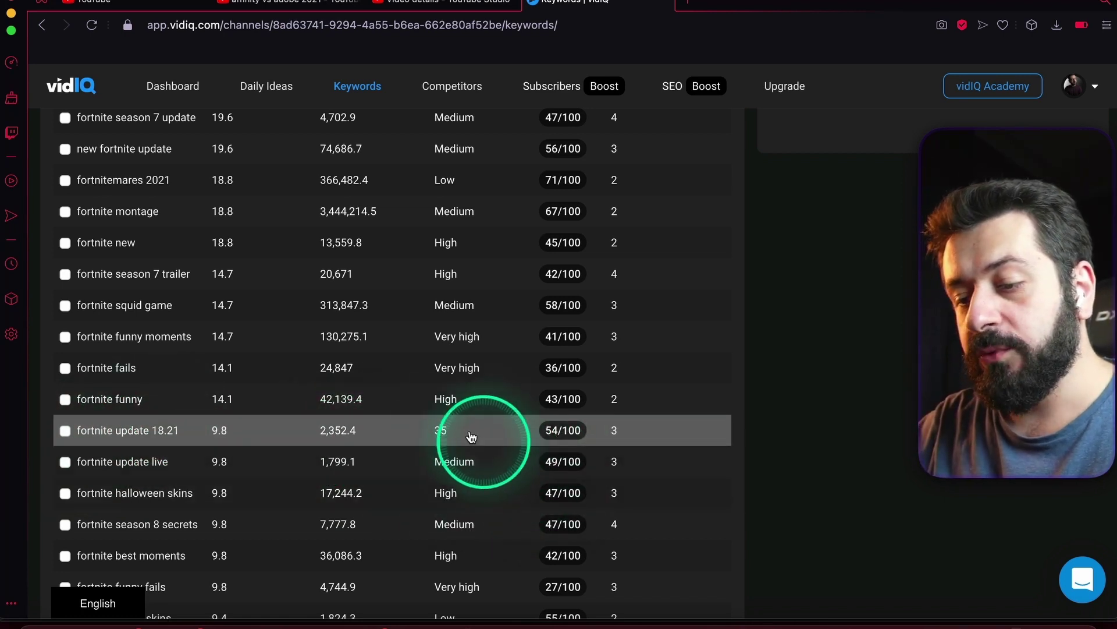
{"action": "mouse_move", "coordinate": [449, 431]}
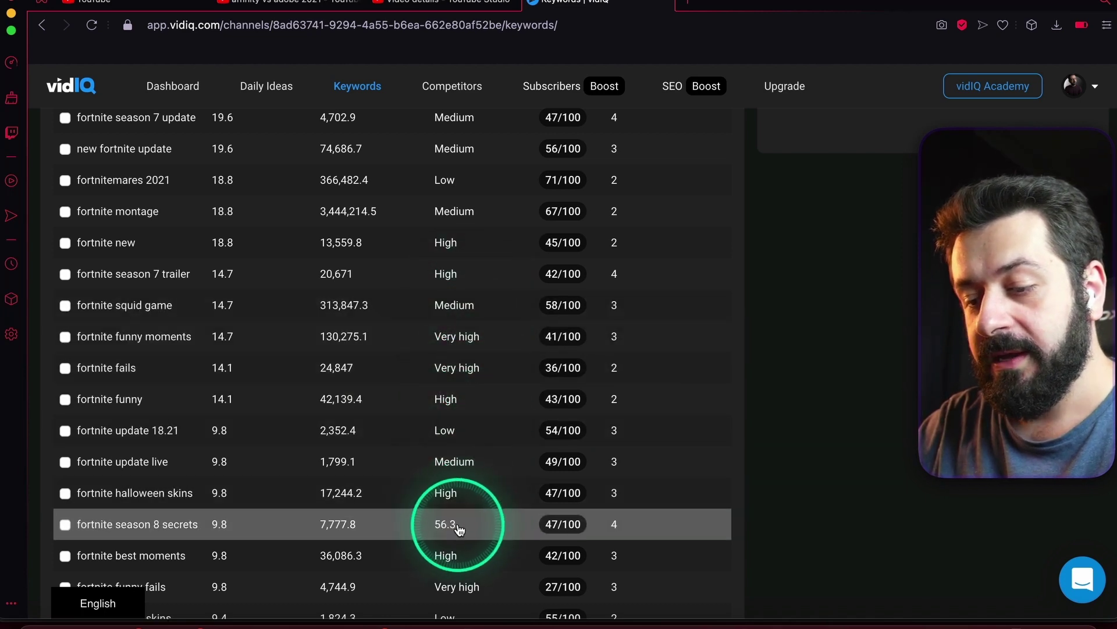
{"action": "scroll", "coordinate": [457, 527], "scroll_direction": "down", "scroll_amount": 1}
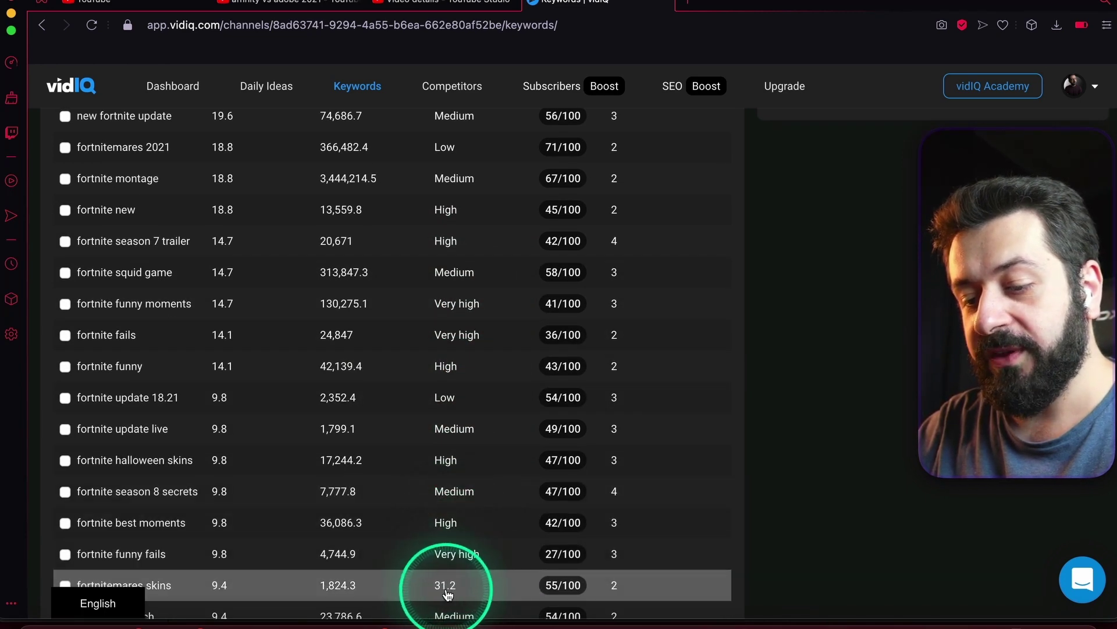
{"action": "scroll", "coordinate": [453, 594], "scroll_direction": "down", "scroll_amount": 1}
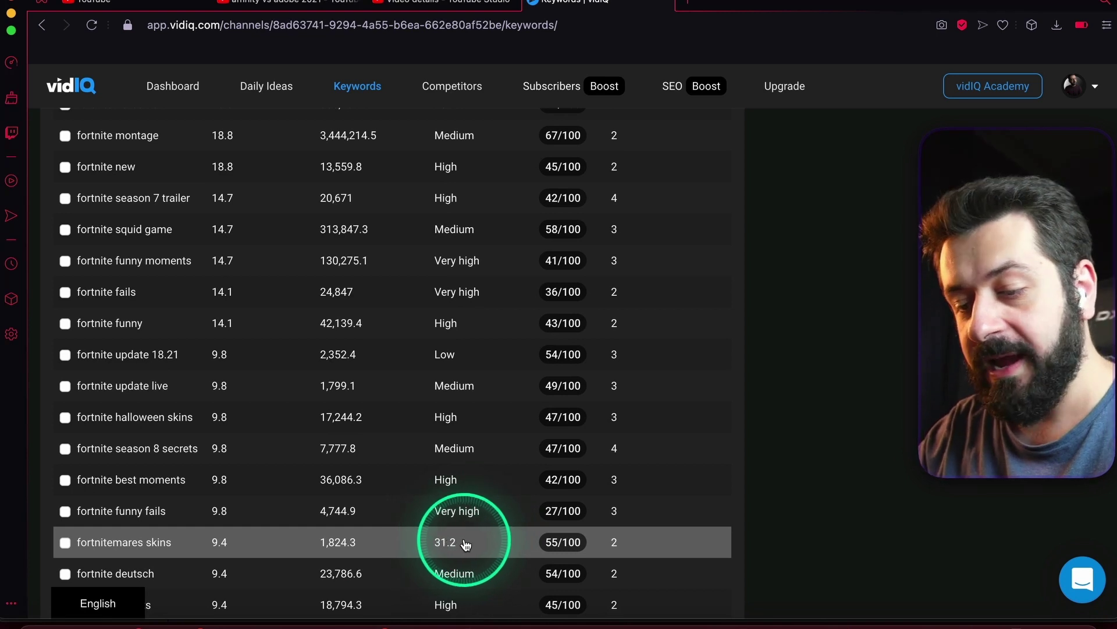
Step: Check the competition of the less related fortnite keywords, from "fortnite moments" down to "recompensas gratis fortnite"
{"action": "scroll", "coordinate": [457, 541], "scroll_direction": "down", "scroll_amount": 5}
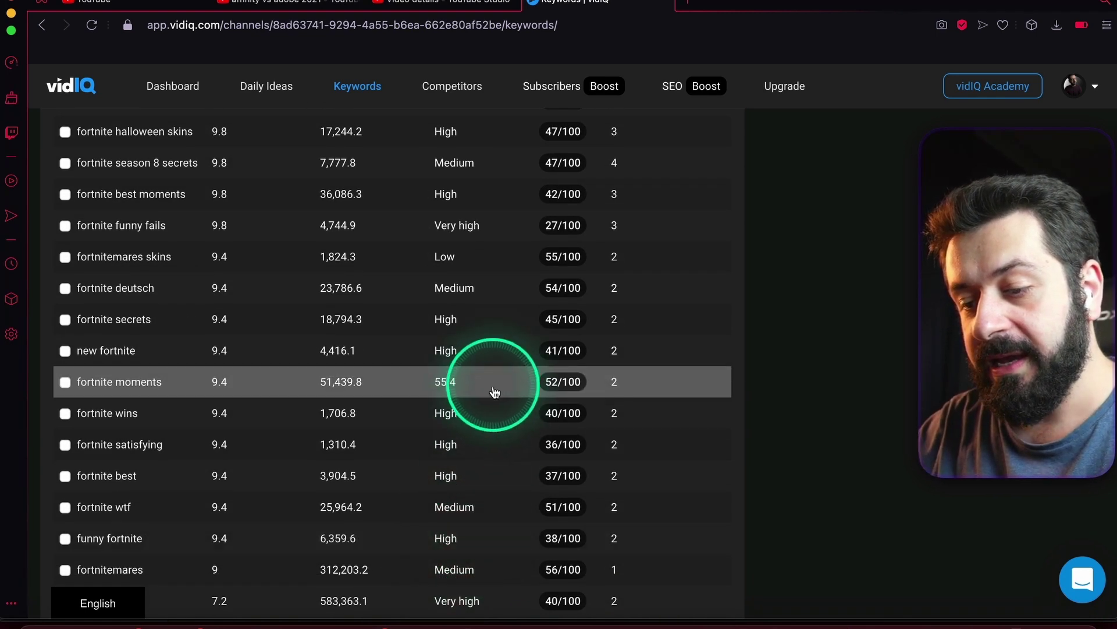
{"action": "scroll", "coordinate": [476, 519], "scroll_direction": "down", "scroll_amount": 2}
{"action": "scroll", "coordinate": [476, 519], "scroll_direction": "down", "scroll_amount": 6}
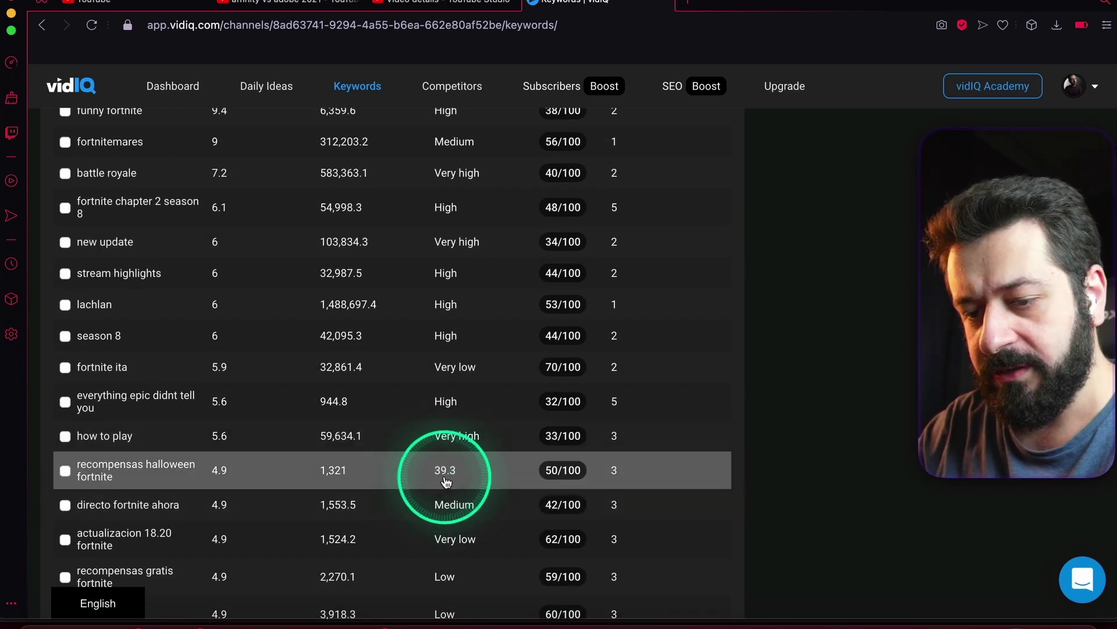
{"action": "scroll", "coordinate": [447, 481], "scroll_direction": "down", "scroll_amount": 3}
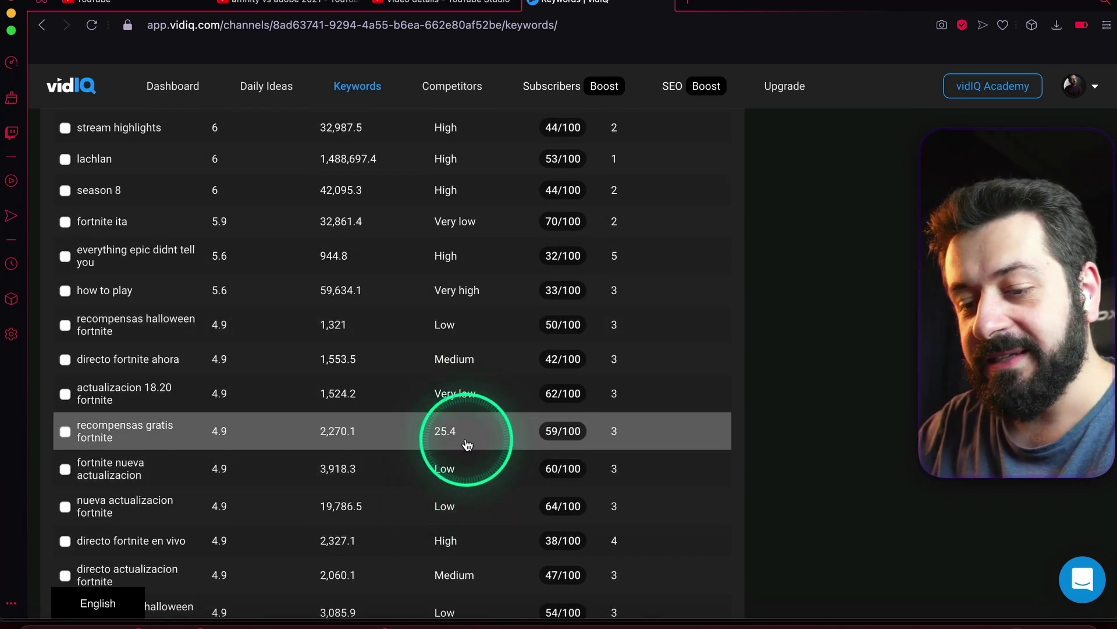
{"action": "scroll", "coordinate": [466, 444], "scroll_direction": "up", "scroll_amount": 15}
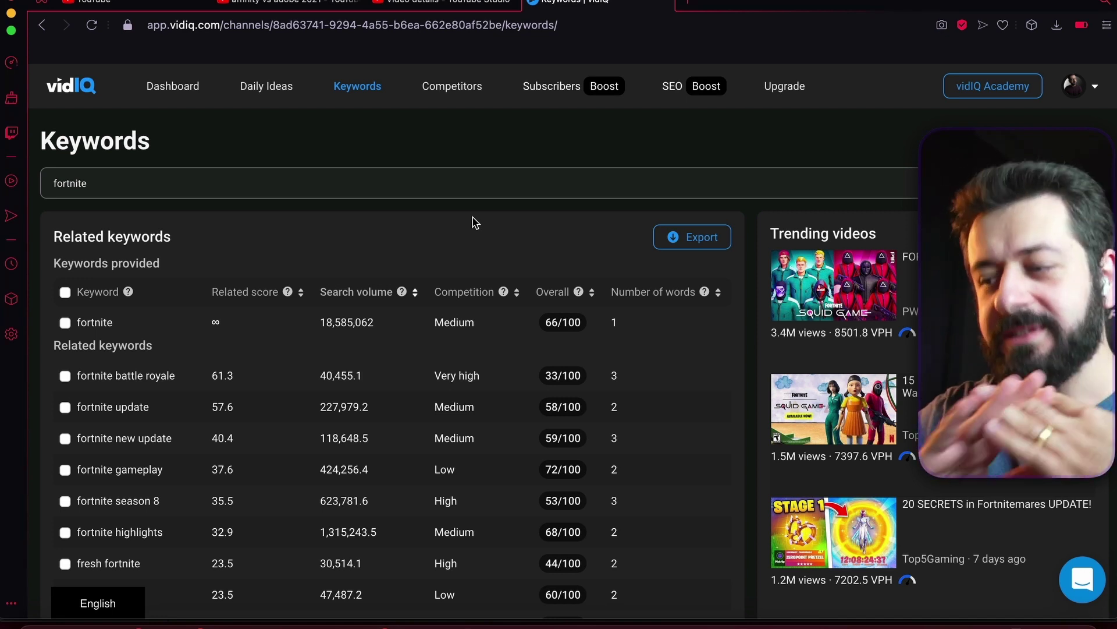
Step: Review the competition levels of the most related fortnite keywords, comparing "fortnite new update", "fresh fortnite" and "fortnite tips"
{"action": "left_click", "coordinate": [499, 319]}
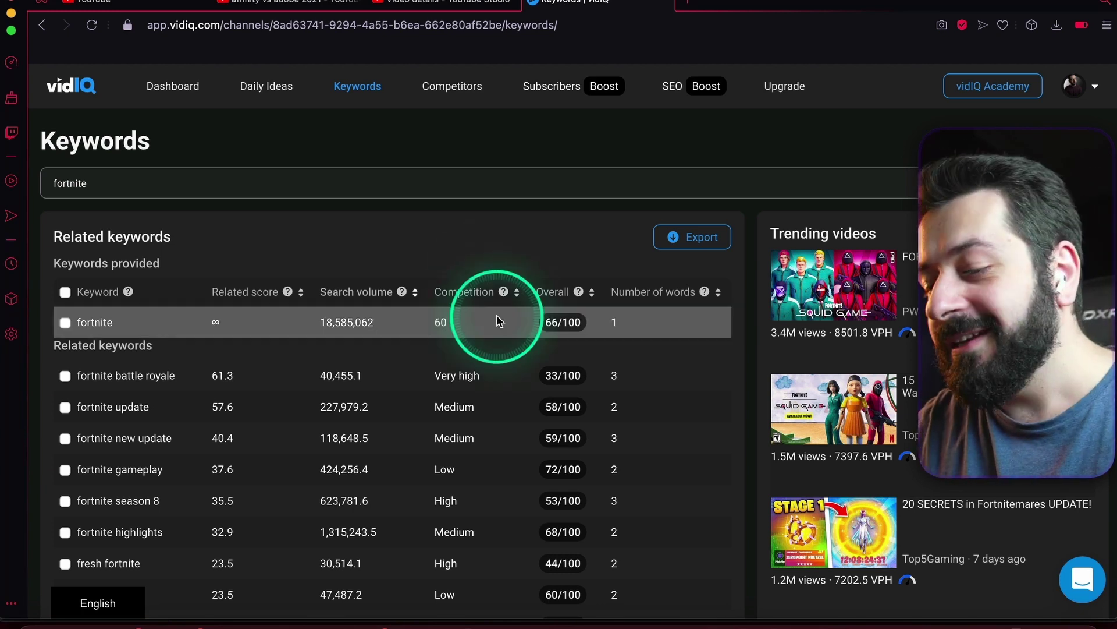
{"action": "scroll", "coordinate": [499, 319], "scroll_direction": "down", "scroll_amount": 2}
{"action": "left_click", "coordinate": [499, 322]}
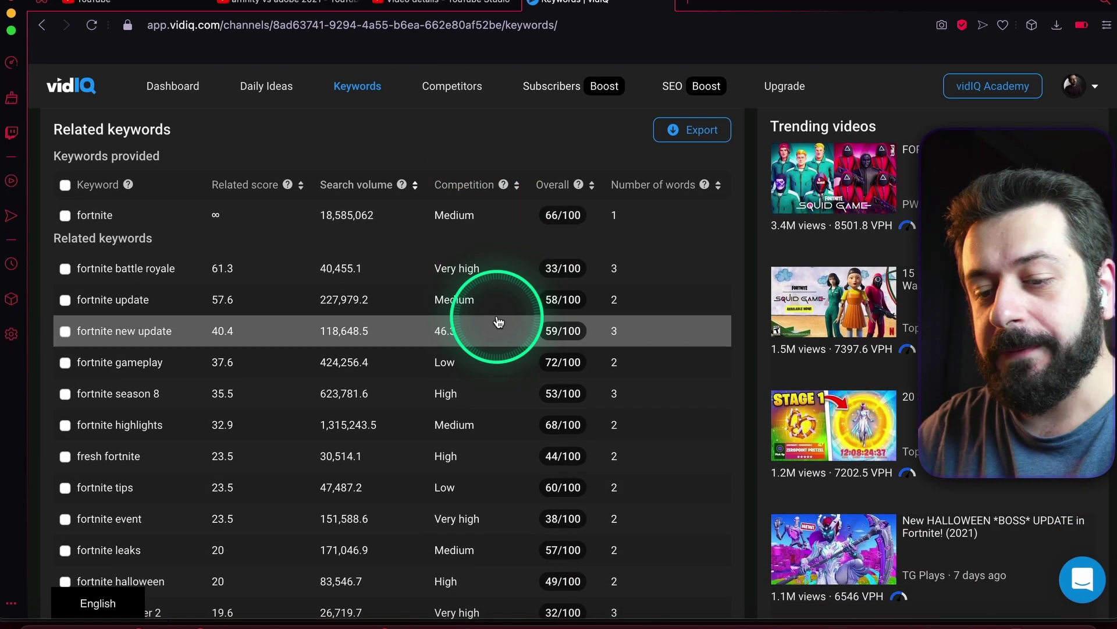
{"action": "scroll", "coordinate": [499, 322], "scroll_direction": "down", "scroll_amount": 1}
{"action": "left_click", "coordinate": [499, 322]}
{"action": "left_click", "coordinate": [111, 405]}
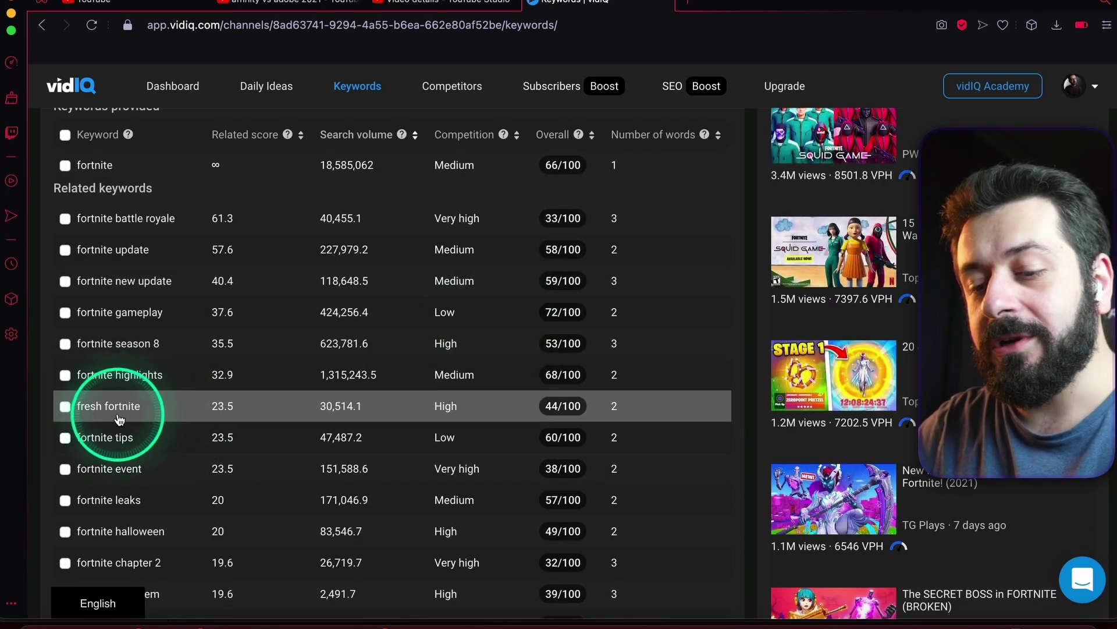
{"action": "left_click", "coordinate": [111, 437]}
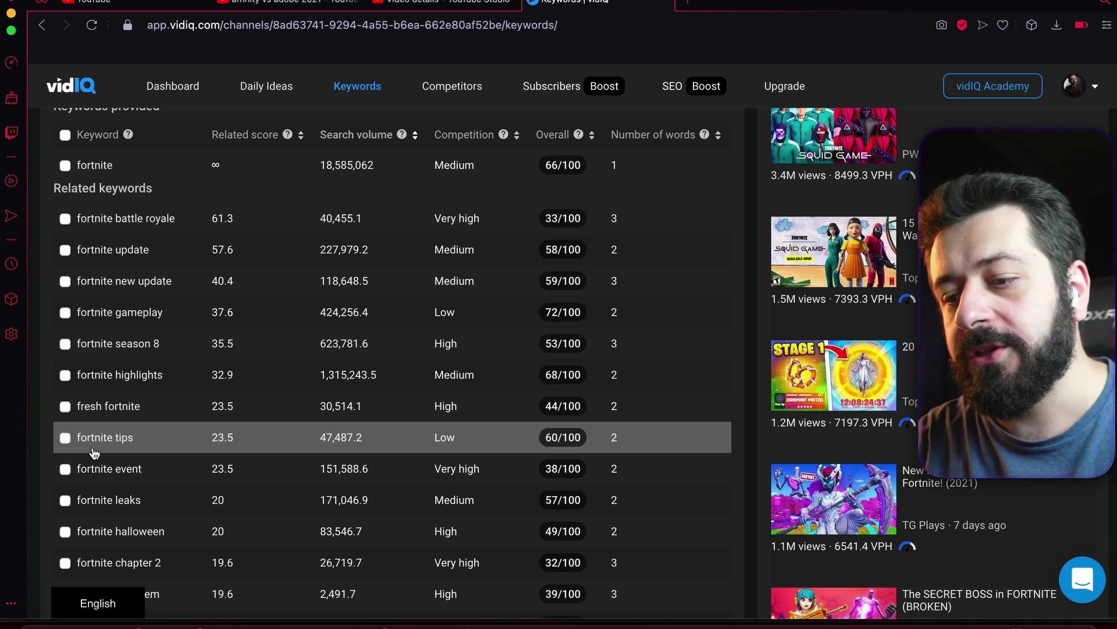
Step: Examine the overall scores and the number of words for fortnite and its related keywords
{"action": "scroll", "coordinate": [527, 390], "scroll_direction": "up", "scroll_amount": 3}
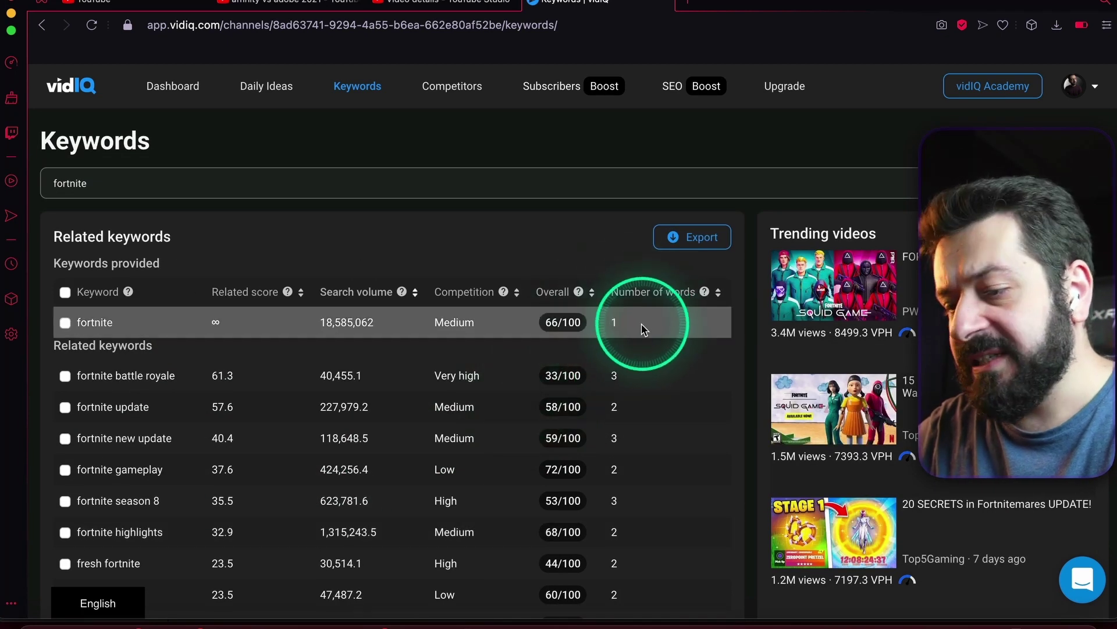
{"action": "scroll", "coordinate": [644, 326], "scroll_direction": "down", "scroll_amount": 4}
{"action": "scroll", "coordinate": [644, 325], "scroll_direction": "up", "scroll_amount": 4}
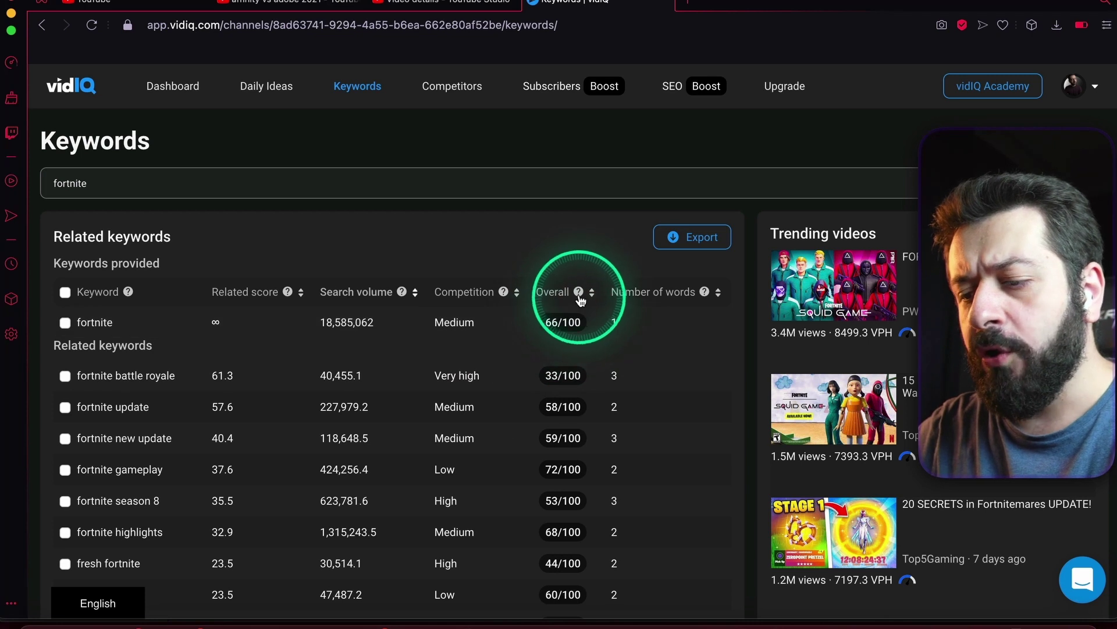
{"action": "scroll", "coordinate": [642, 413], "scroll_direction": "down", "scroll_amount": 2}
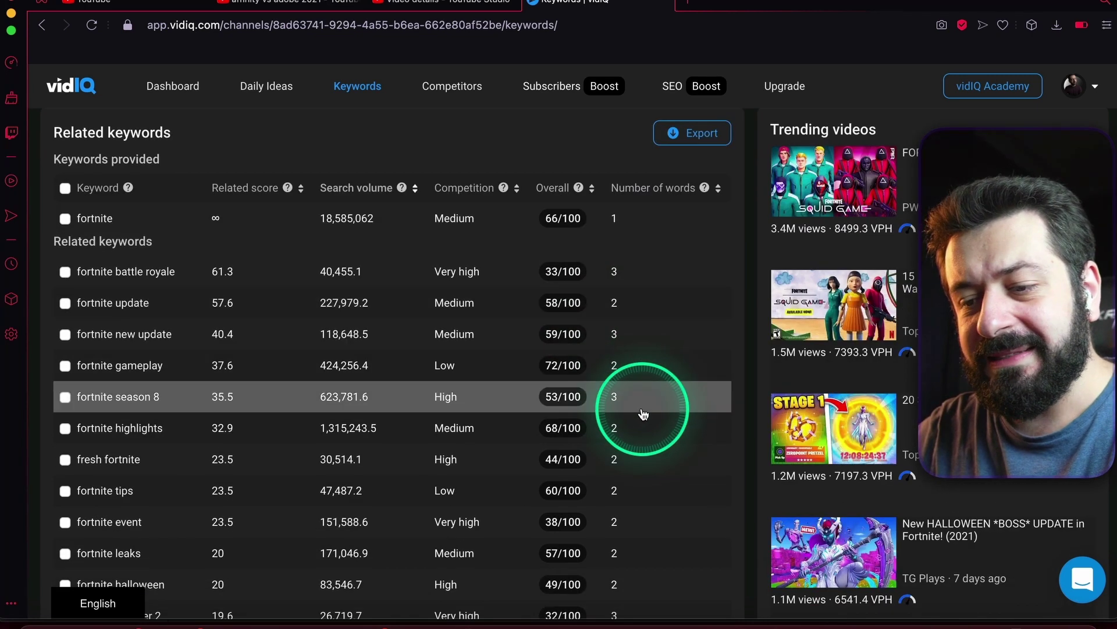
{"action": "scroll", "coordinate": [643, 413], "scroll_direction": "down", "scroll_amount": 1}
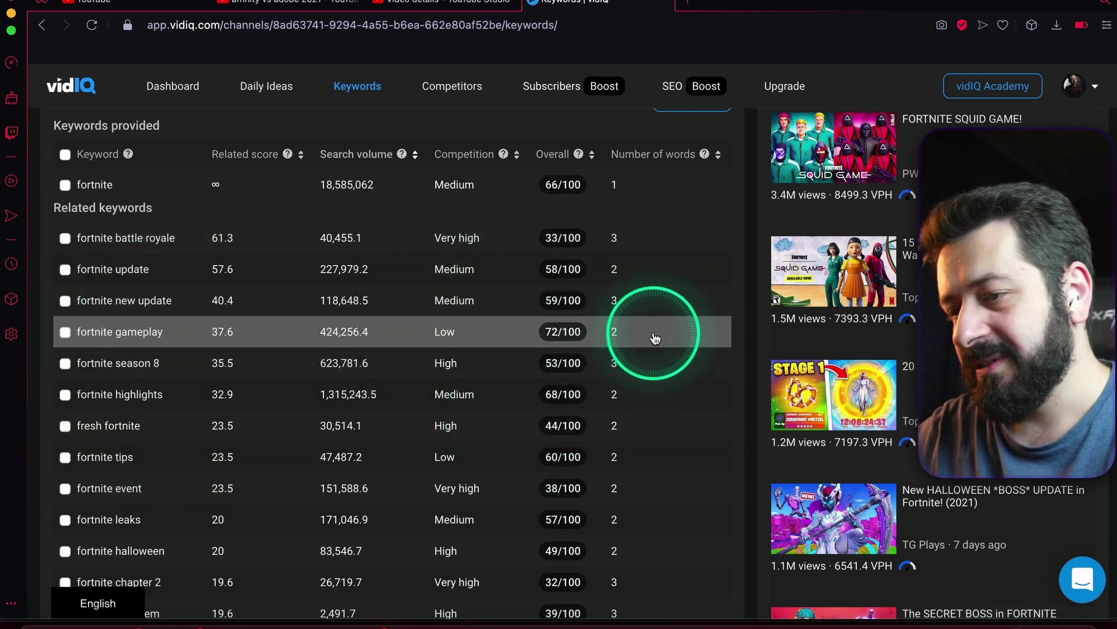
Step: Look through the trending videos for fortnite, checking their views and views per hour
{"action": "scroll", "coordinate": [319, 236], "scroll_direction": "up", "scroll_amount": 3}
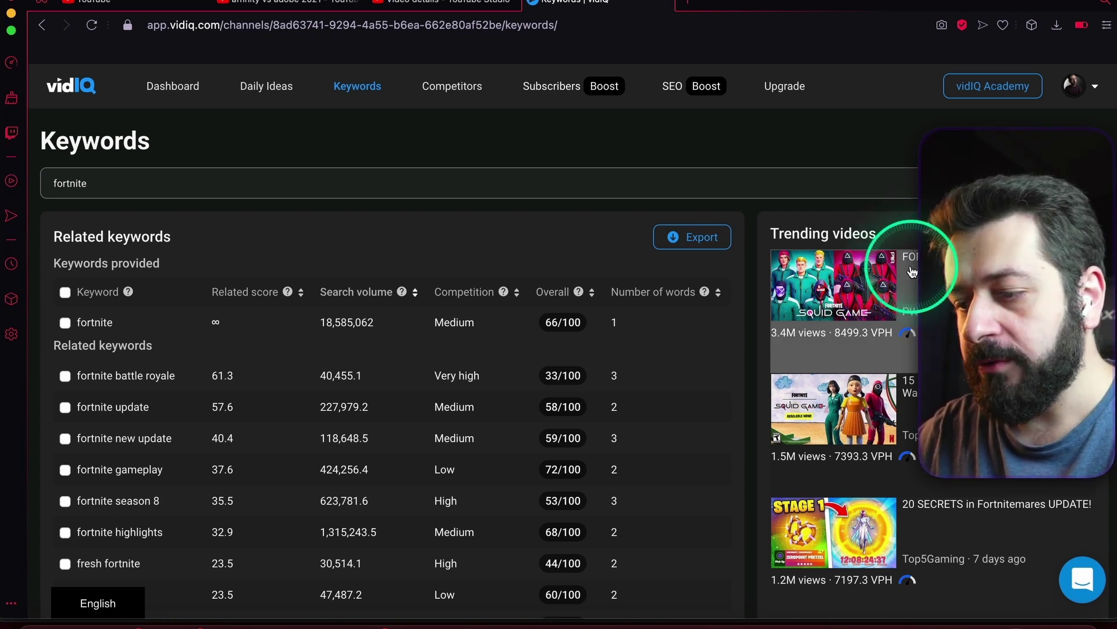
{"action": "scroll", "coordinate": [803, 329], "scroll_direction": "down", "scroll_amount": 4}
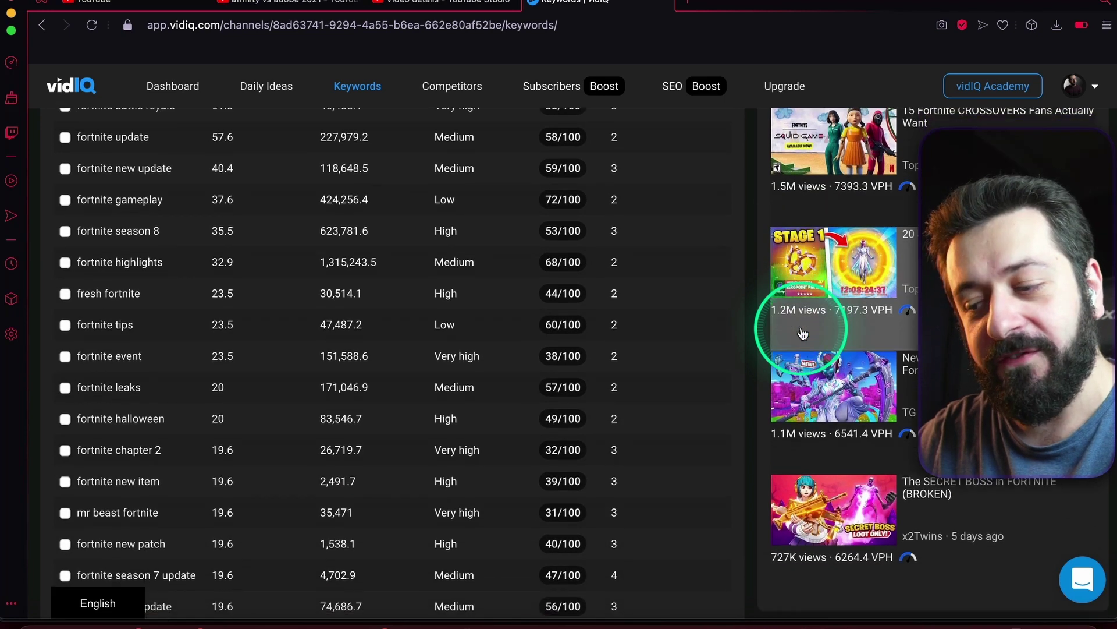
{"action": "scroll", "coordinate": [804, 331], "scroll_direction": "up", "scroll_amount": 6}
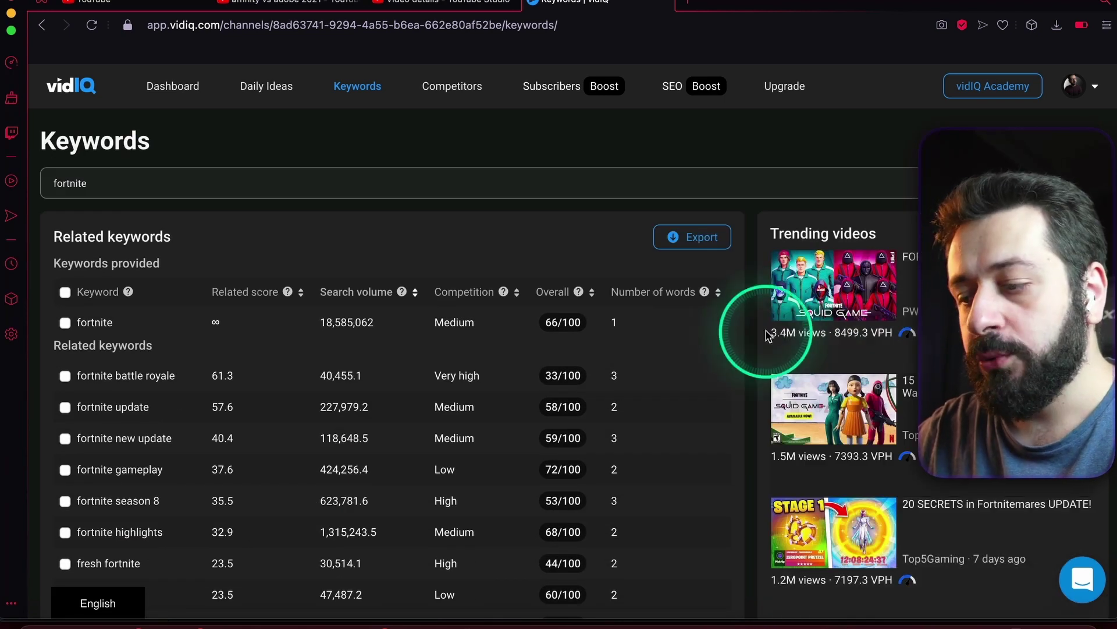
{"action": "scroll", "coordinate": [566, 258], "scroll_direction": "down", "scroll_amount": 1}
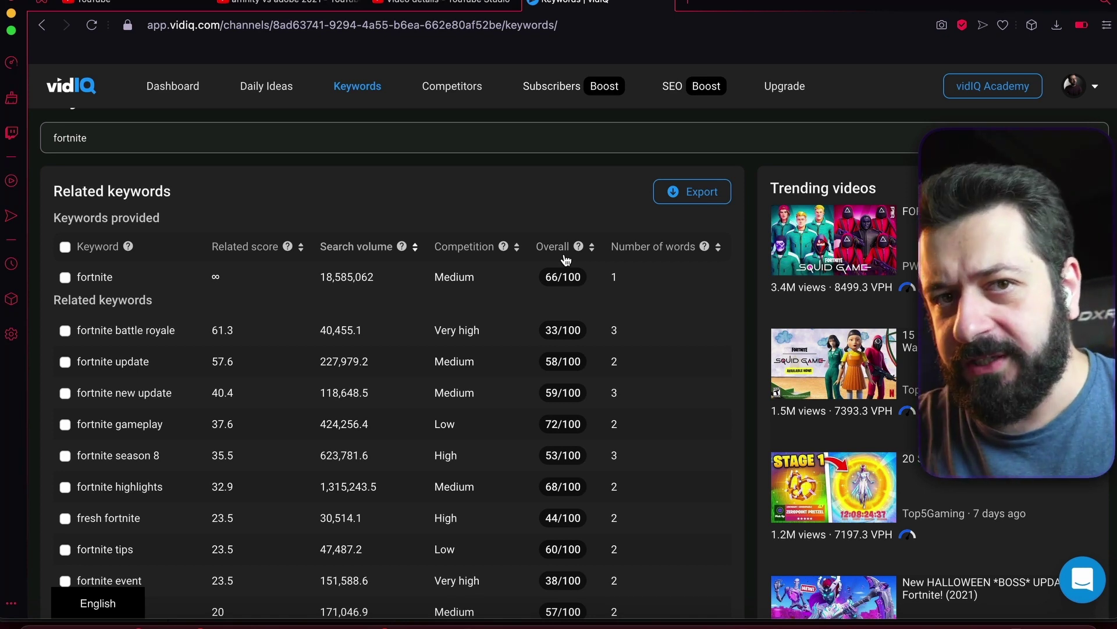
Step: Close the Keyword Inspector over the YouTube search results and return to the vidIQ web app's Keywords page
{"action": "left_click", "coordinate": [326, 4]}
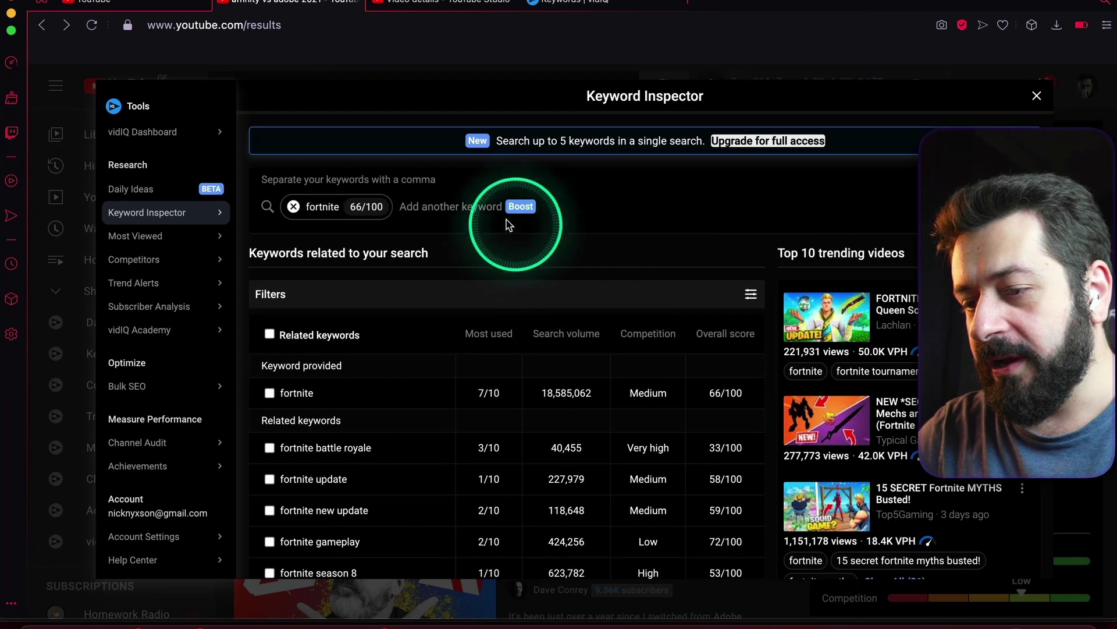
{"action": "left_click", "coordinate": [1036, 95]}
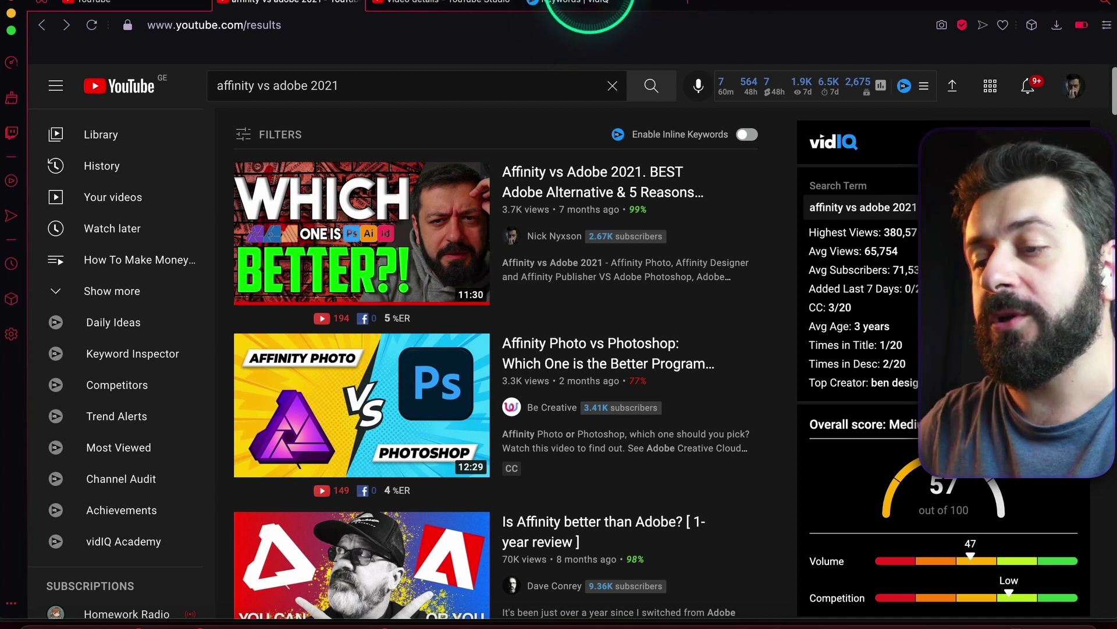
{"action": "left_click", "coordinate": [580, 4]}
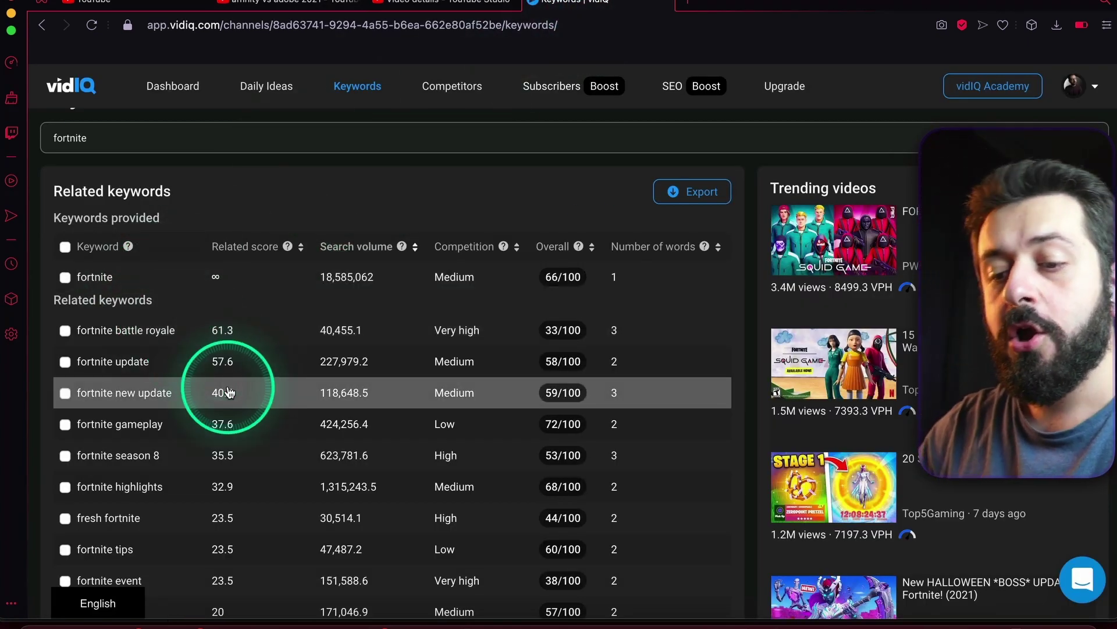
Step: Open the keyword research for "fortnite tips" from the related keywords of fortnite
{"action": "scroll", "coordinate": [230, 386], "scroll_direction": "up", "scroll_amount": 1}
{"action": "scroll", "coordinate": [227, 393], "scroll_direction": "down", "scroll_amount": 2}
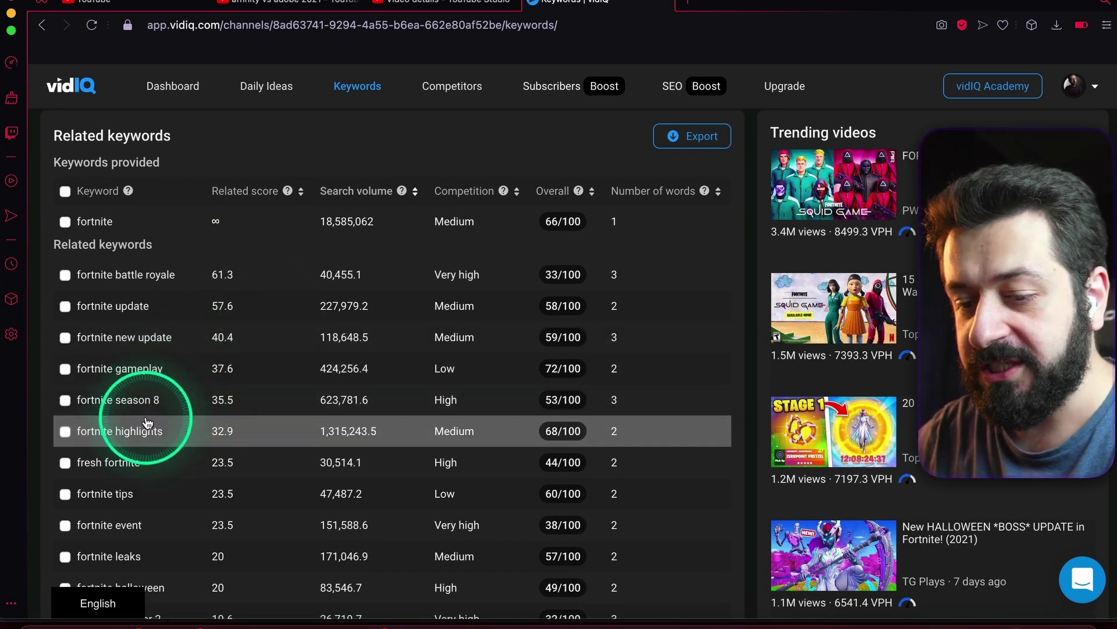
{"action": "scroll", "coordinate": [145, 434], "scroll_direction": "down", "scroll_amount": 1}
{"action": "left_click", "coordinate": [113, 448]}
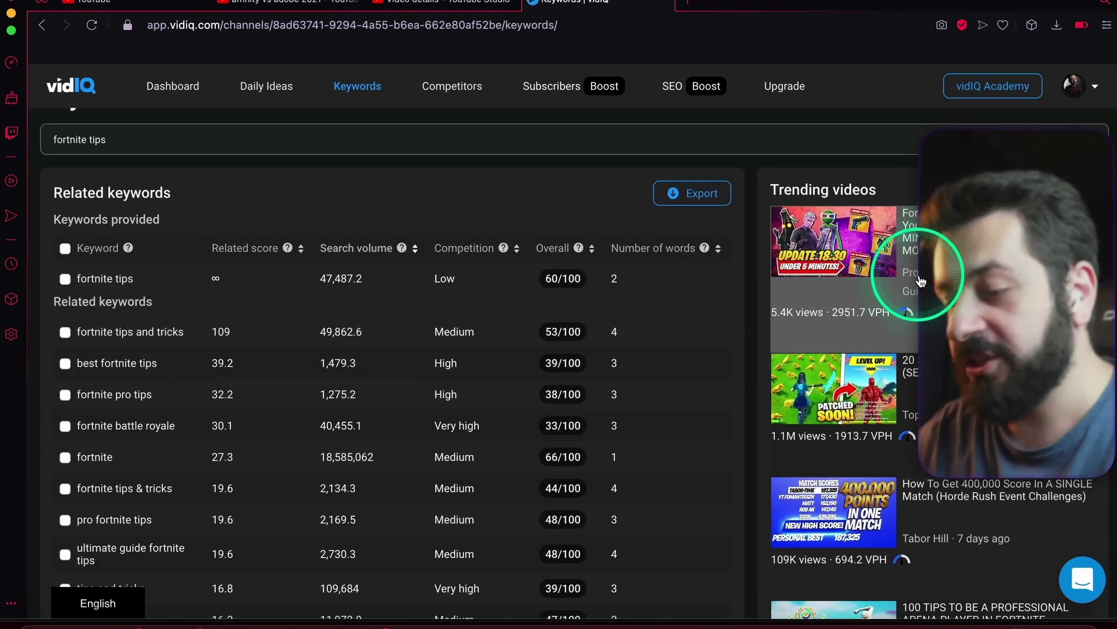
Step: Look through the related keywords and the trending videos for "fortnite tips"
{"action": "scroll", "coordinate": [916, 281], "scroll_direction": "down", "scroll_amount": 3}
{"action": "scroll", "coordinate": [922, 283], "scroll_direction": "down", "scroll_amount": 2}
{"action": "scroll", "coordinate": [922, 281], "scroll_direction": "up", "scroll_amount": 5}
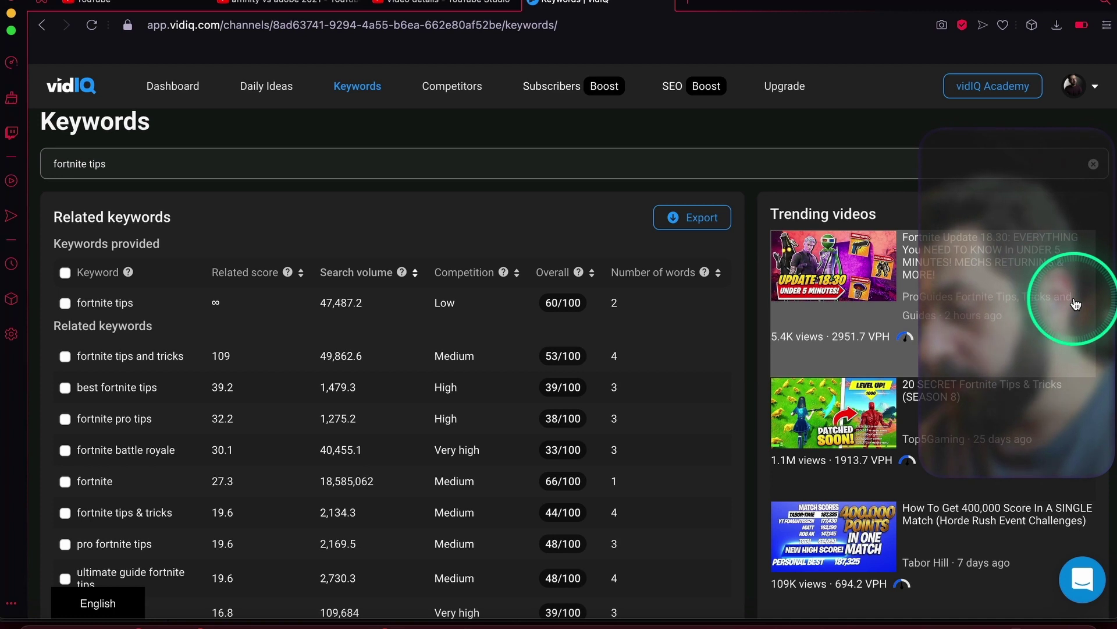
{"action": "scroll", "coordinate": [928, 346], "scroll_direction": "down", "scroll_amount": 2}
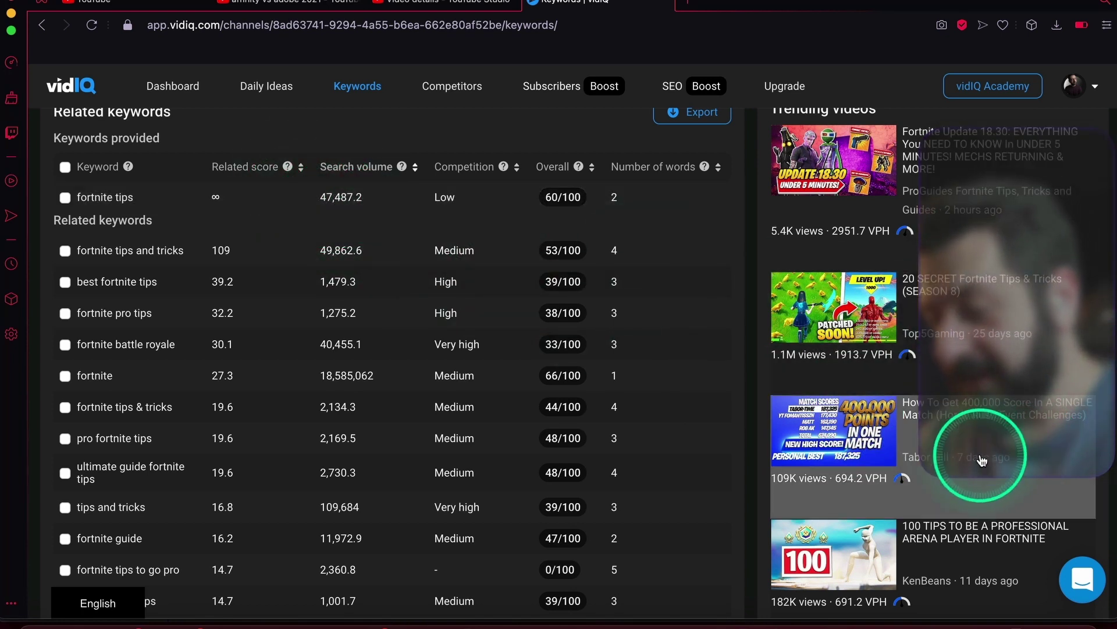
{"action": "scroll", "coordinate": [982, 461], "scroll_direction": "down", "scroll_amount": 4}
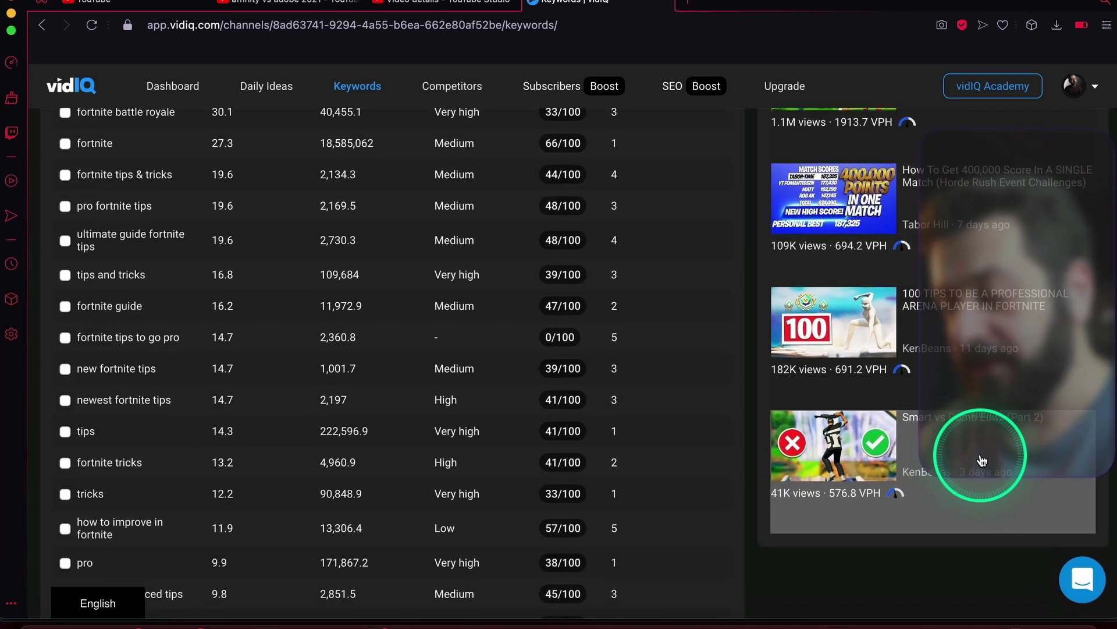
Step: Compare the related score, search volume and competition of the related keywords listed for "fortnite tips"
{"action": "scroll", "coordinate": [982, 461], "scroll_direction": "up", "scroll_amount": 5}
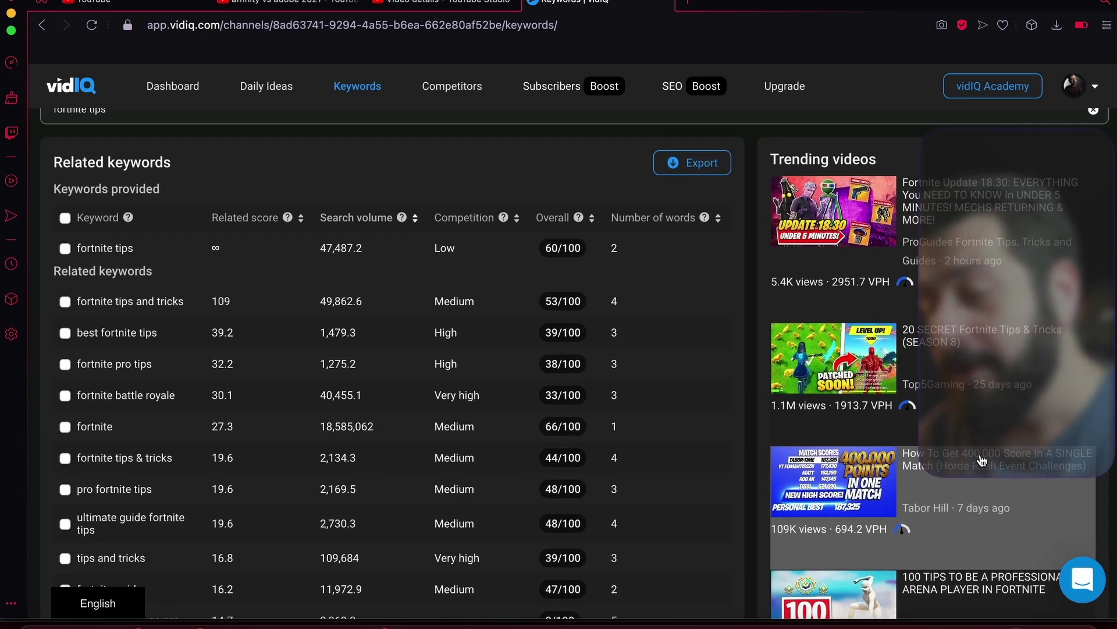
{"action": "scroll", "coordinate": [949, 402], "scroll_direction": "down", "scroll_amount": 2}
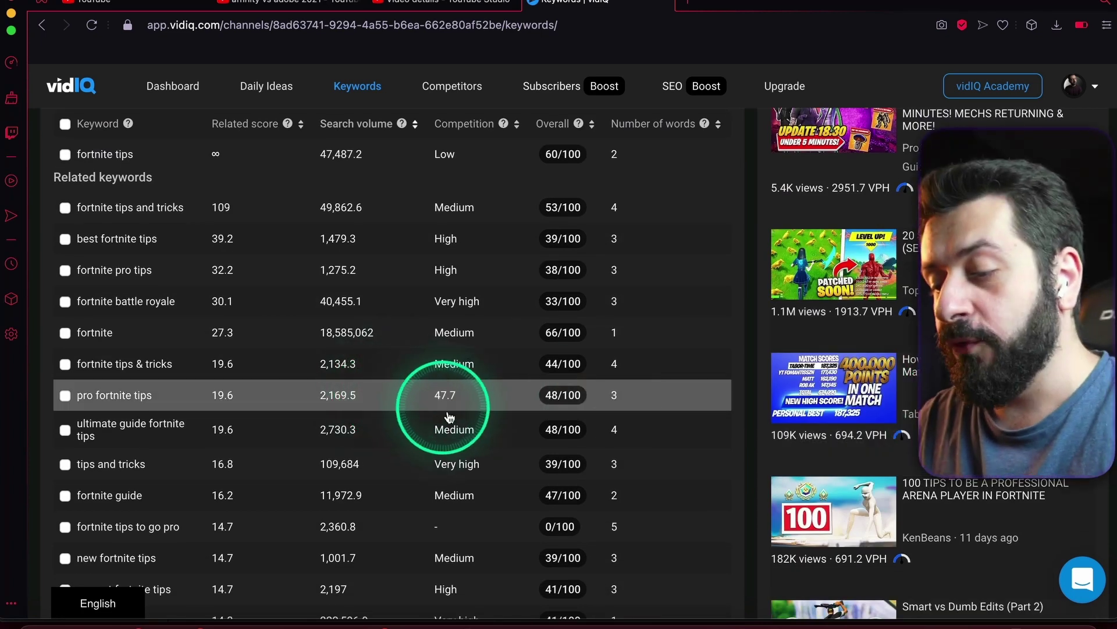
{"action": "scroll", "coordinate": [457, 425], "scroll_direction": "up", "scroll_amount": 1}
{"action": "scroll", "coordinate": [457, 420], "scroll_direction": "up", "scroll_amount": 1}
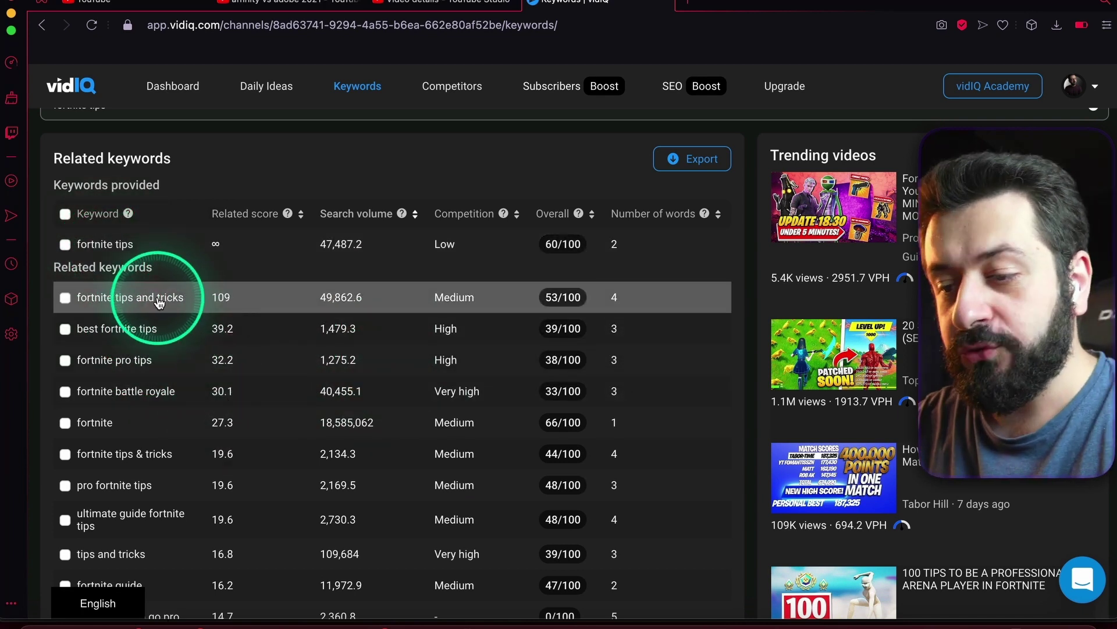
{"action": "scroll", "coordinate": [158, 301], "scroll_direction": "down", "scroll_amount": 2}
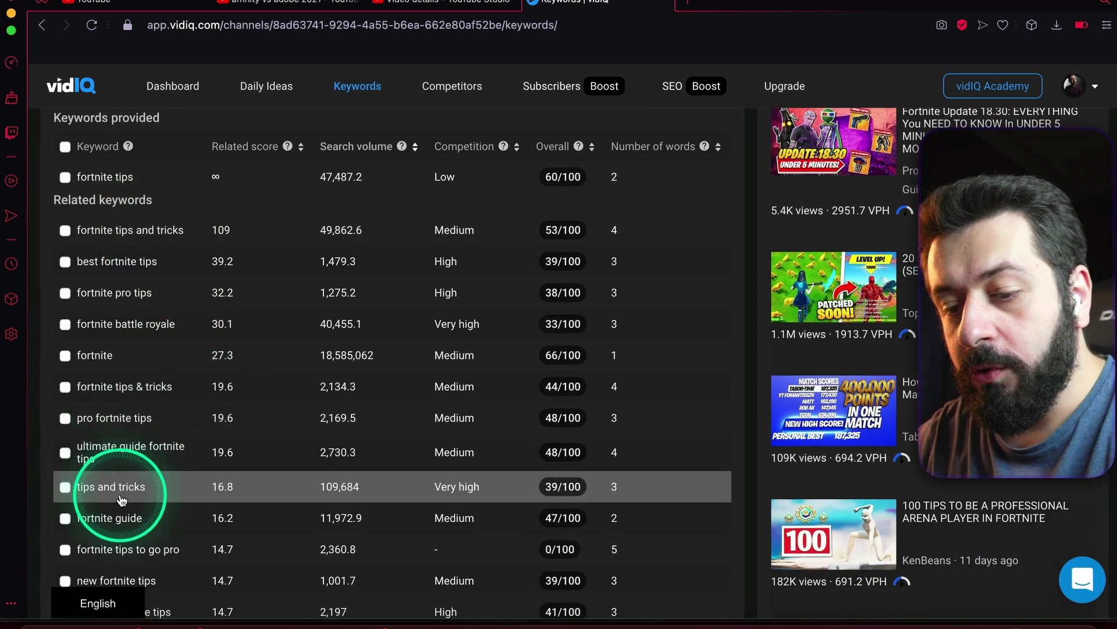
{"action": "scroll", "coordinate": [224, 417], "scroll_direction": "up", "scroll_amount": 4}
Step: Switch to the YouTube search results for affinity vs adobe 2021 and search for "fortnite tips" instead
{"action": "left_click", "coordinate": [315, 10]}
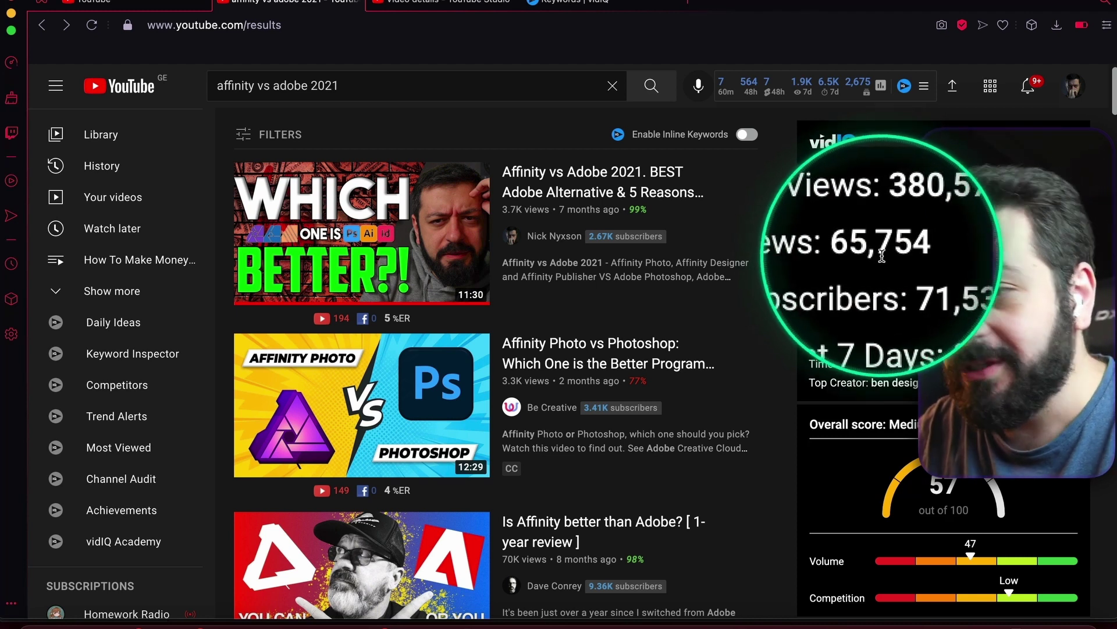
{"action": "mouse_move", "coordinate": [513, 217]}
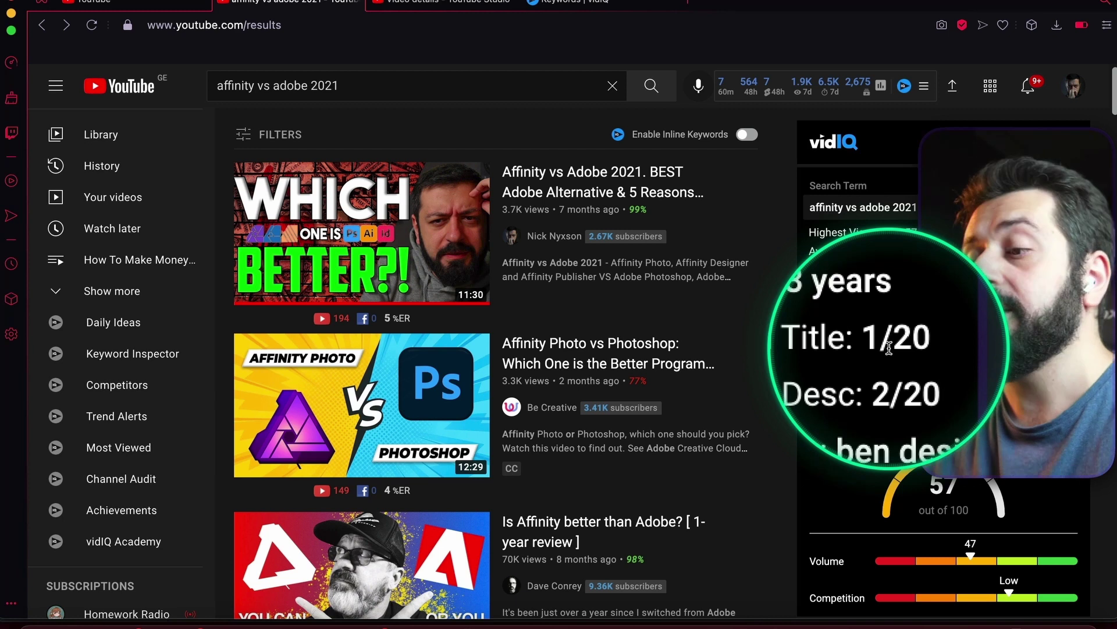
{"action": "triple_click", "coordinate": [378, 87]}
{"action": "type", "text": "fo"}
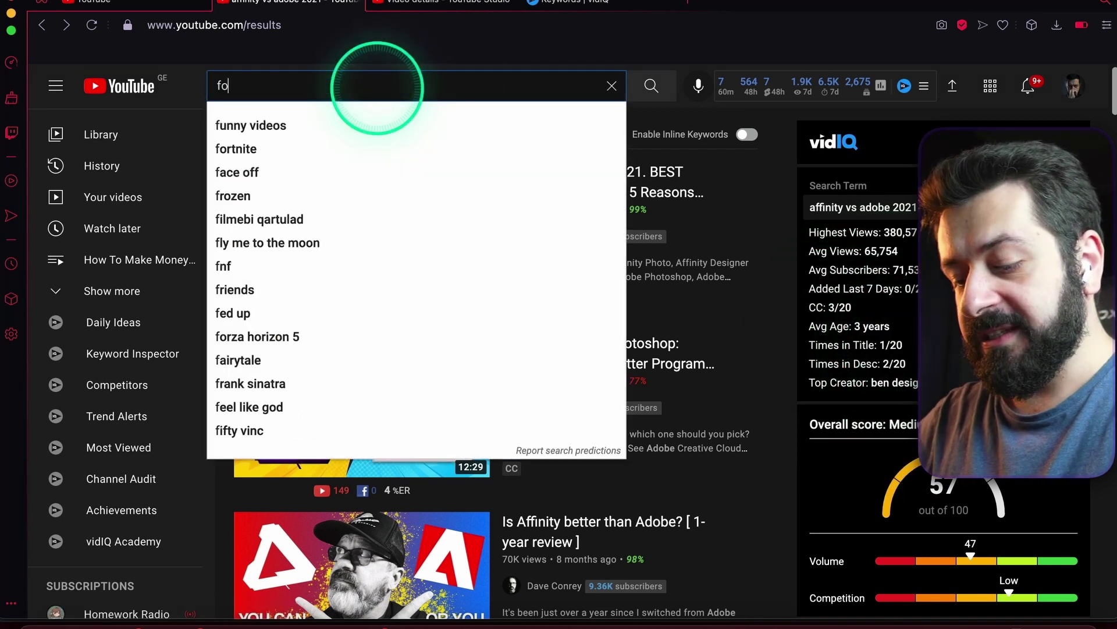
{"action": "type", "text": "rtnite tips"}
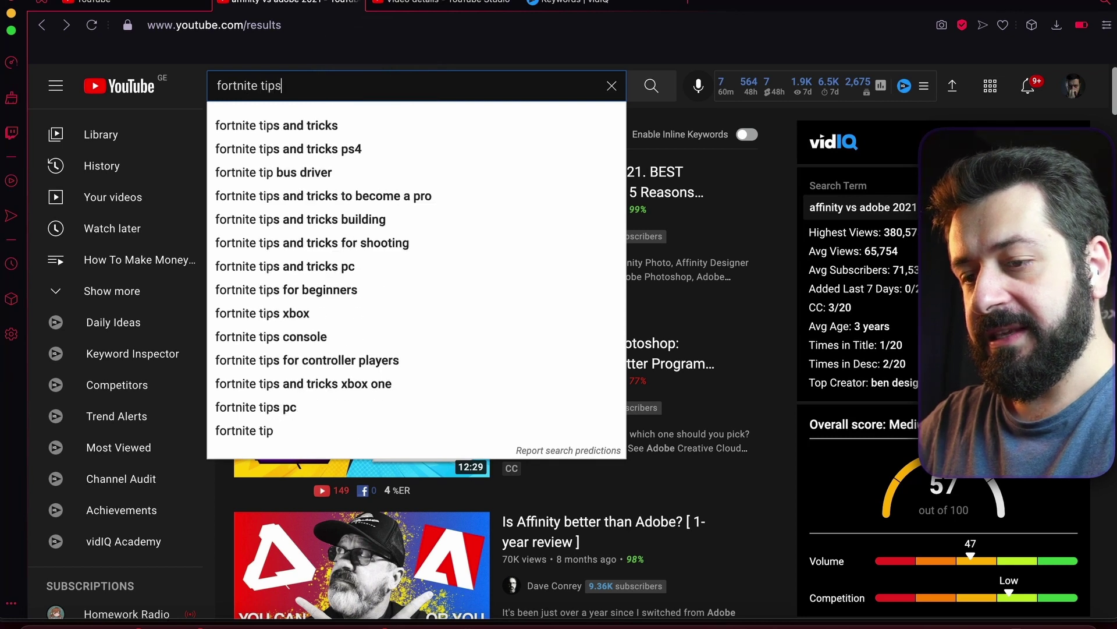
{"action": "key", "text": "Return"}
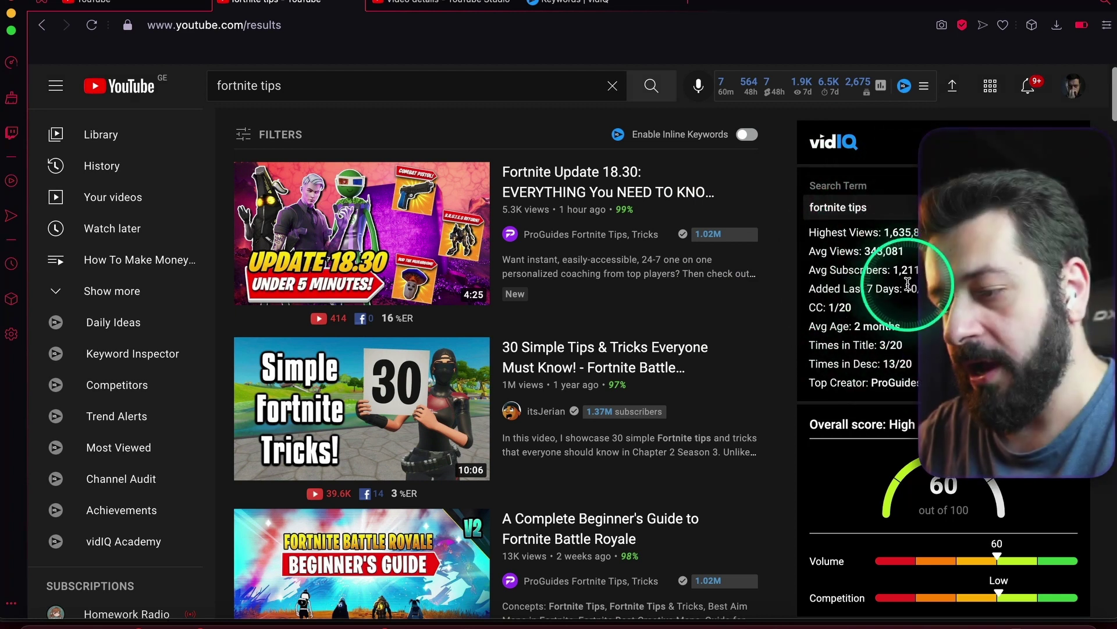
Step: Examine the view counts, upload ages and channel subscriber counts of the top-ranking videos for "fortnite tips"
{"action": "key", "text": "ctrl+space"}
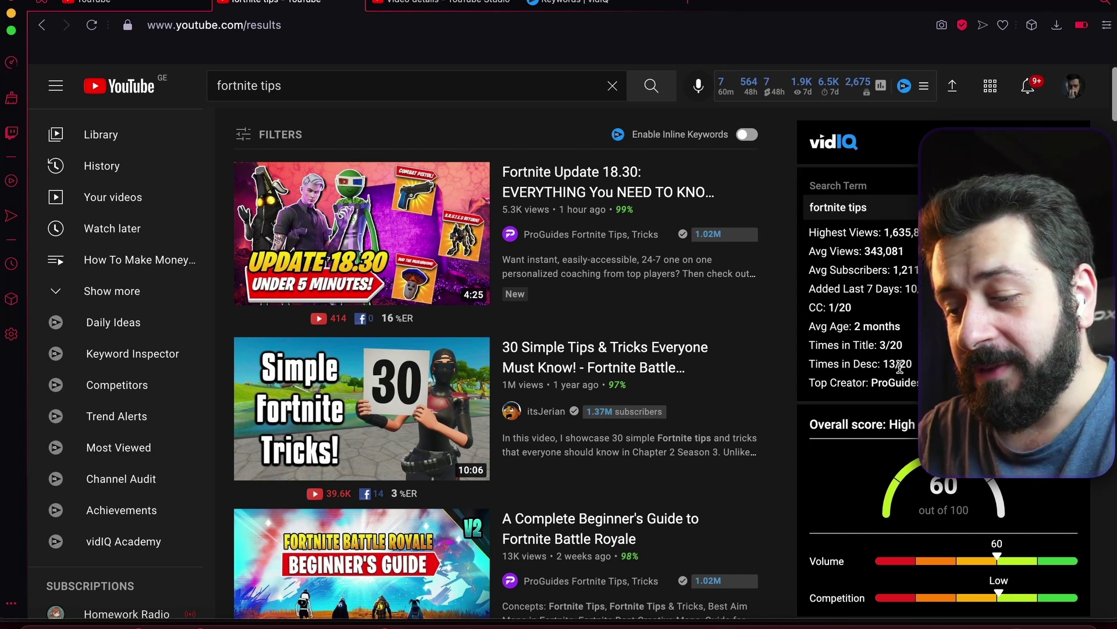
{"action": "scroll", "coordinate": [611, 394], "scroll_direction": "down", "scroll_amount": 4}
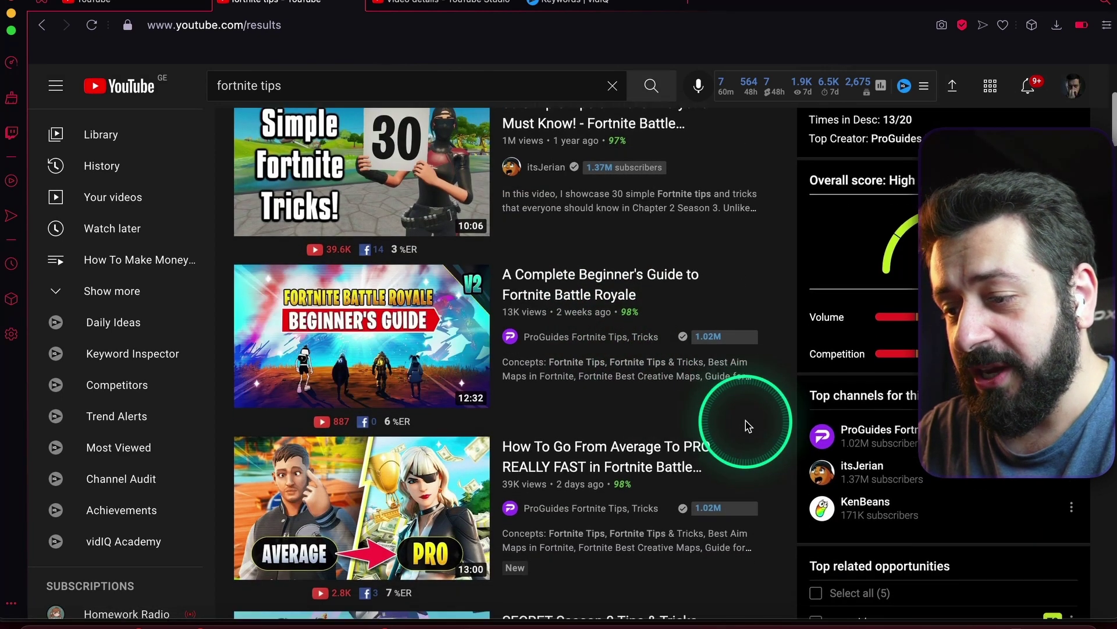
{"action": "scroll", "coordinate": [748, 427], "scroll_direction": "down", "scroll_amount": 2}
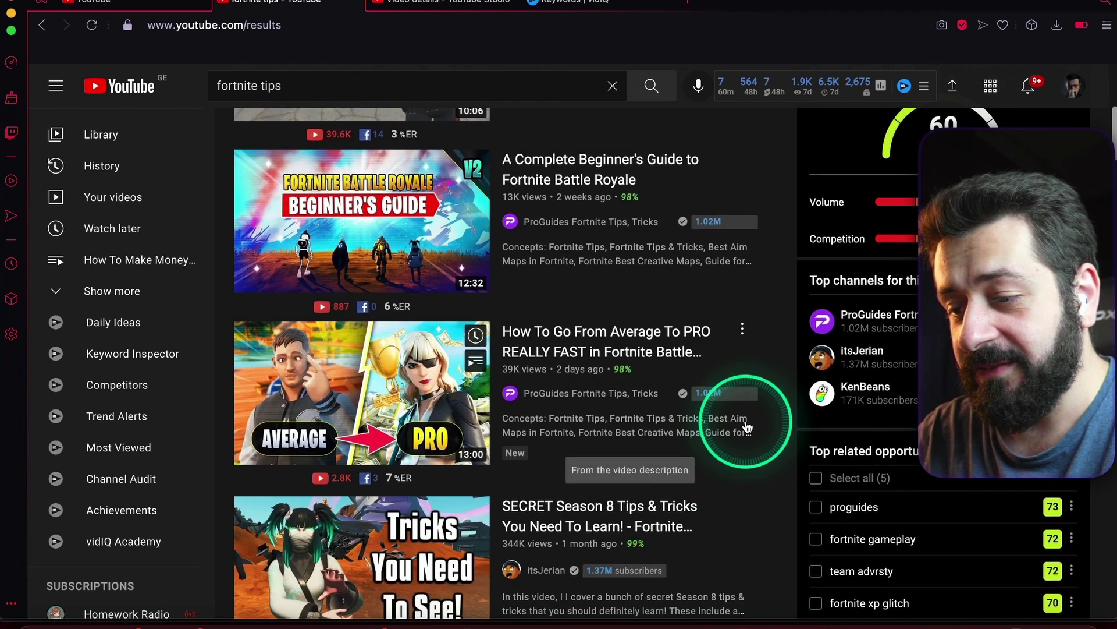
{"action": "mouse_move", "coordinate": [573, 410]}
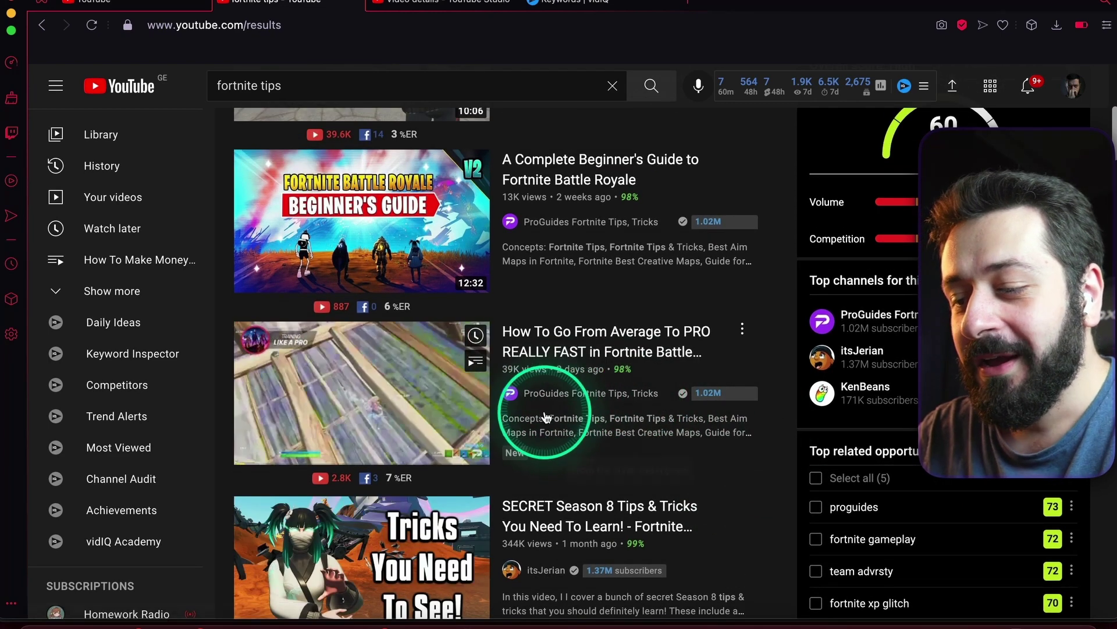
{"action": "scroll", "coordinate": [661, 439], "scroll_direction": "up", "scroll_amount": 3}
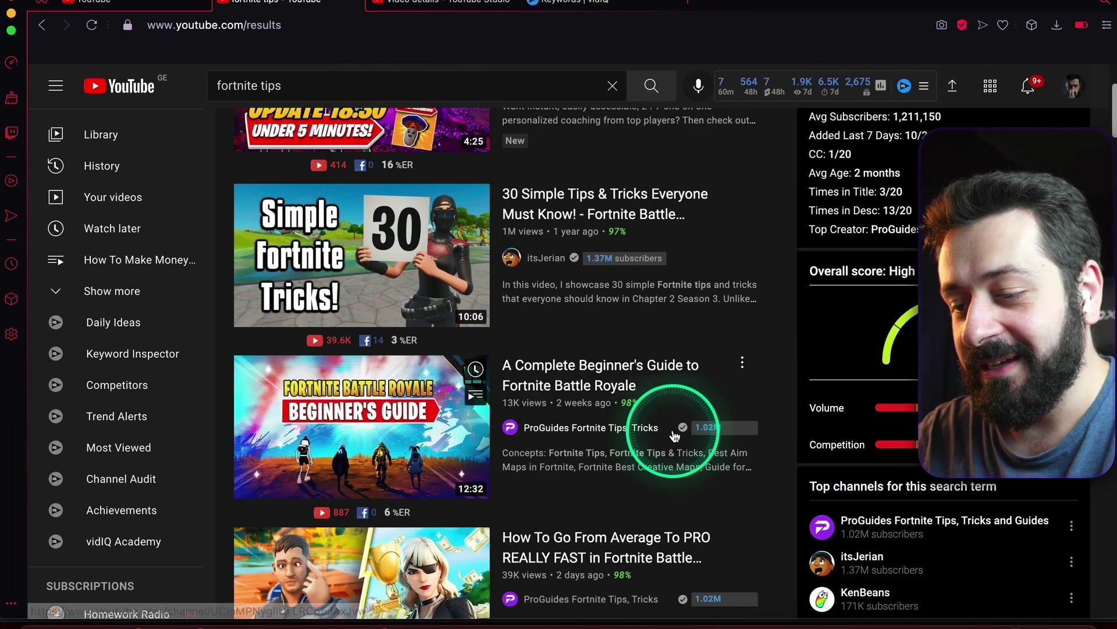
{"action": "scroll", "coordinate": [675, 436], "scroll_direction": "down", "scroll_amount": 12}
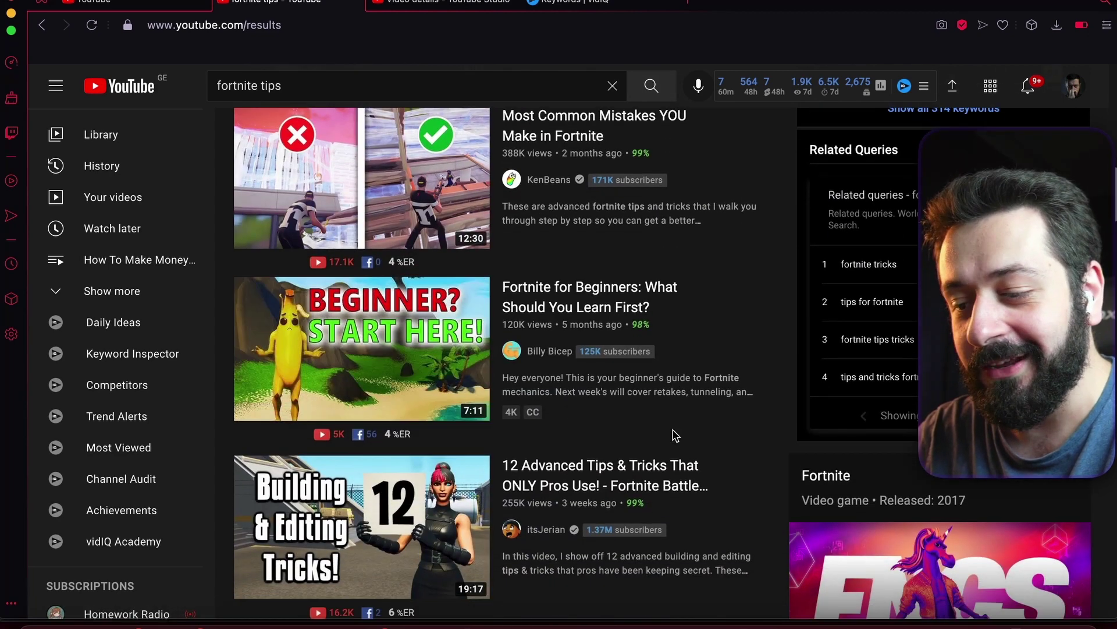
{"action": "scroll", "coordinate": [675, 435], "scroll_direction": "down", "scroll_amount": 10}
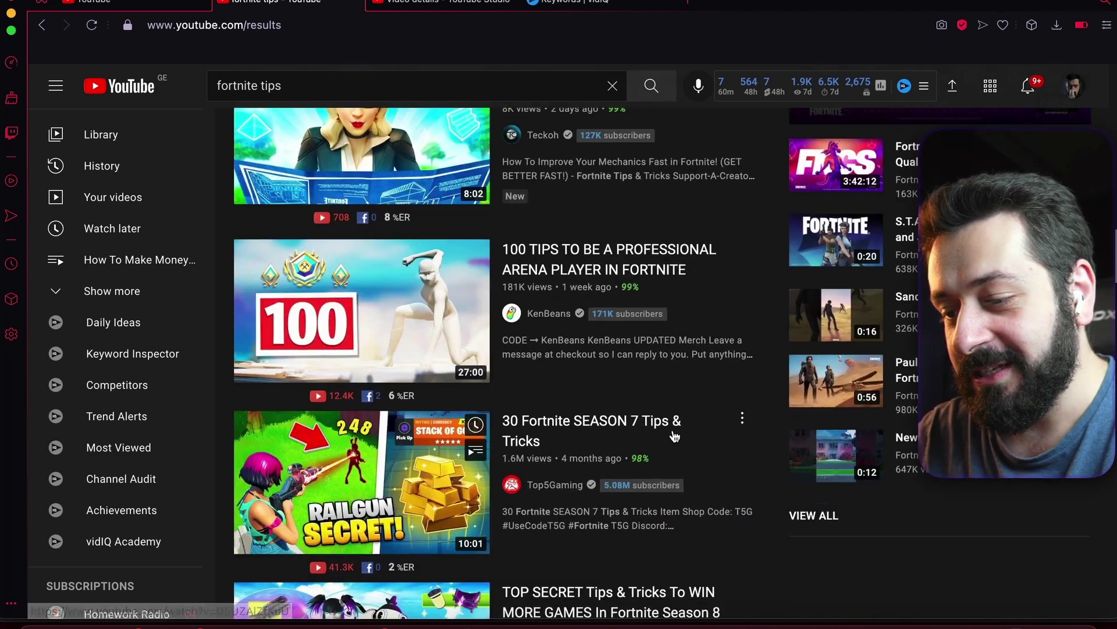
{"action": "scroll", "coordinate": [675, 435], "scroll_direction": "down", "scroll_amount": 4}
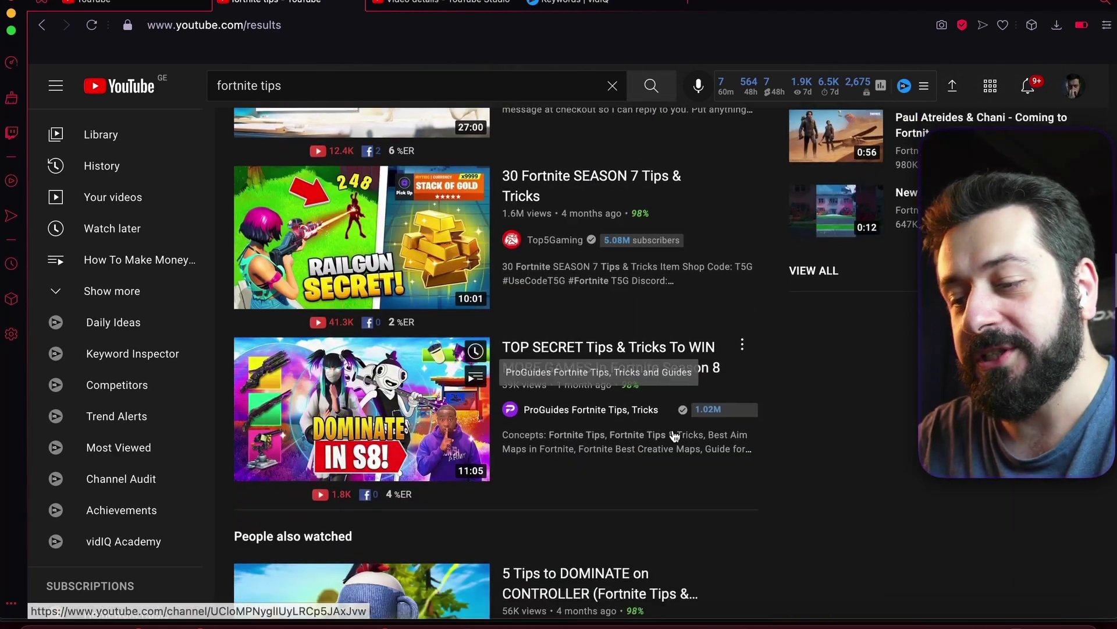
Step: Check the further "fortnite tips" results, including People also watched and For you, for small channels, and return to the first result
{"action": "scroll", "coordinate": [675, 436], "scroll_direction": "down", "scroll_amount": 5}
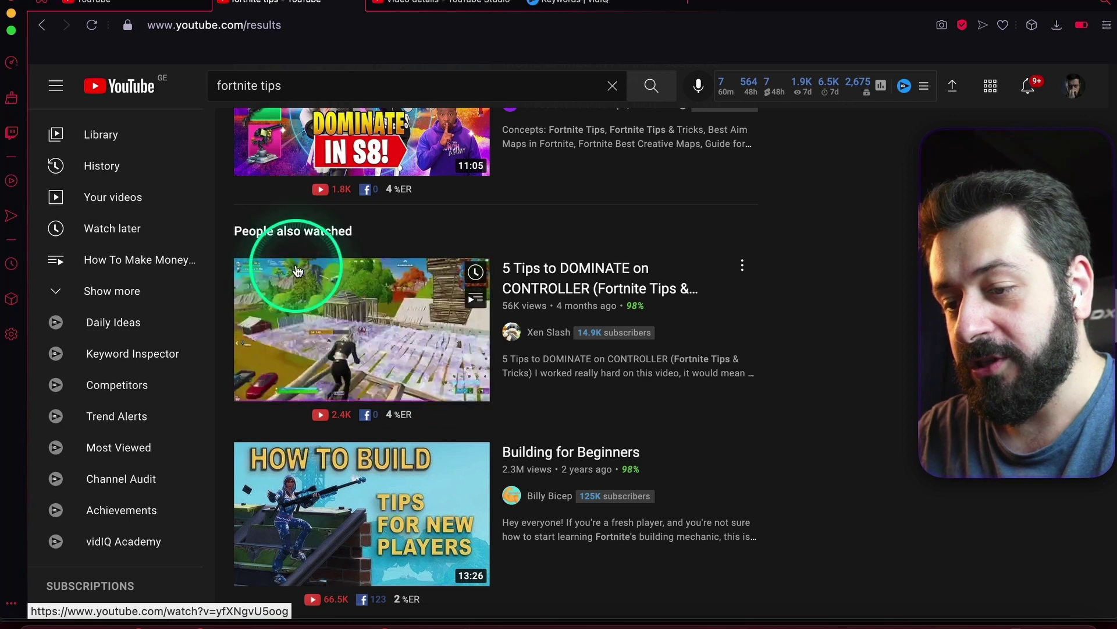
{"action": "scroll", "coordinate": [675, 399], "scroll_direction": "down", "scroll_amount": 8}
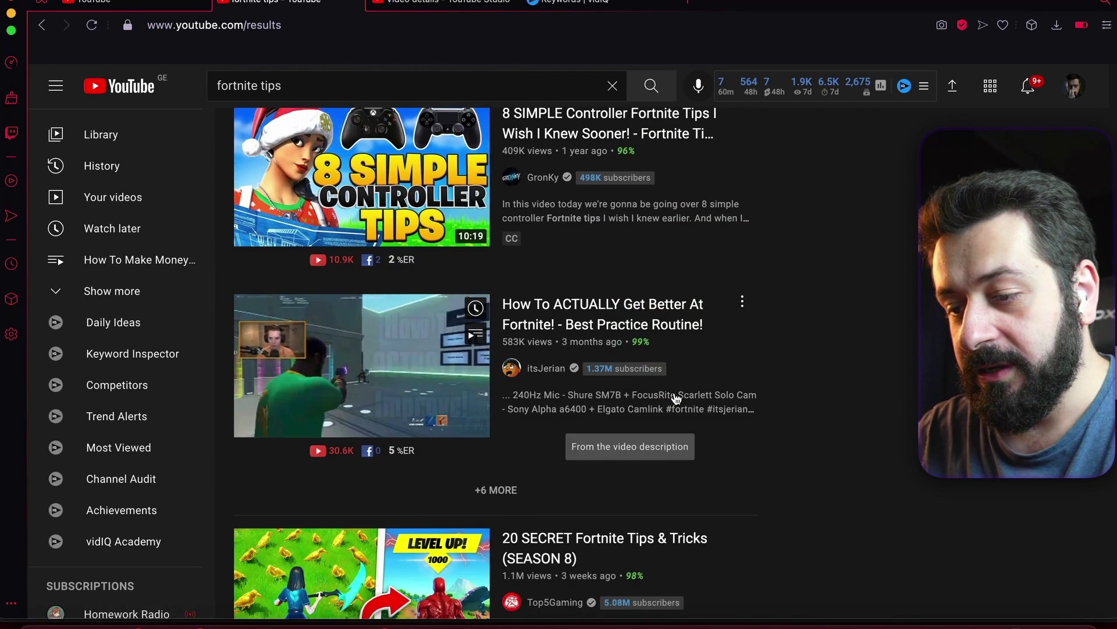
{"action": "scroll", "coordinate": [674, 394], "scroll_direction": "down", "scroll_amount": 6}
{"action": "left_click", "coordinate": [863, 424]}
{"action": "scroll", "coordinate": [863, 423], "scroll_direction": "down", "scroll_amount": 15}
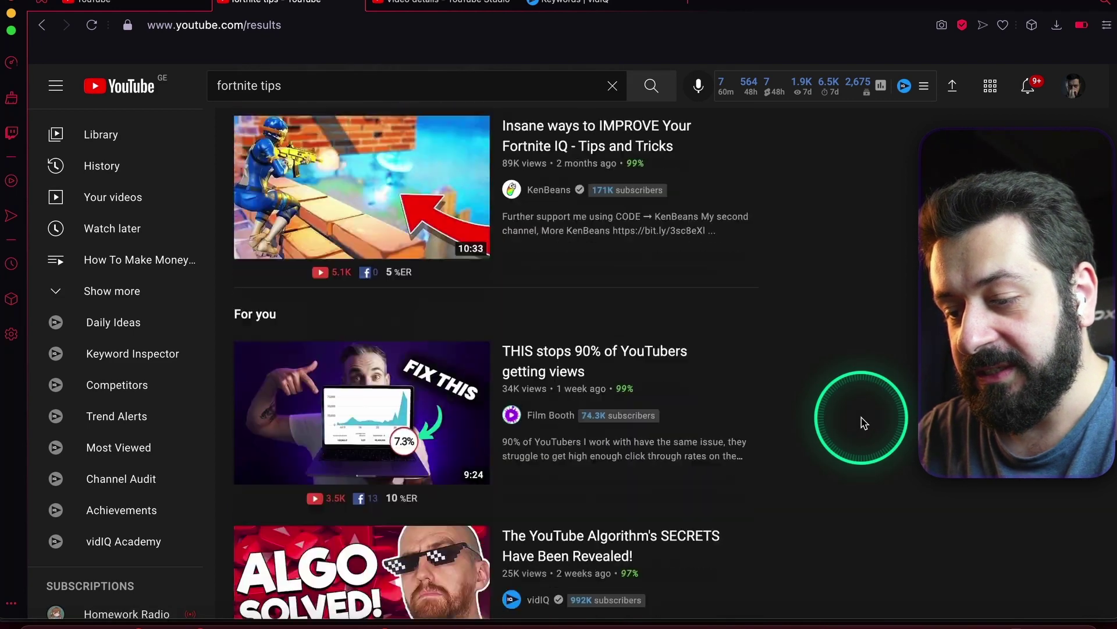
{"action": "scroll", "coordinate": [863, 424], "scroll_direction": "down", "scroll_amount": 1}
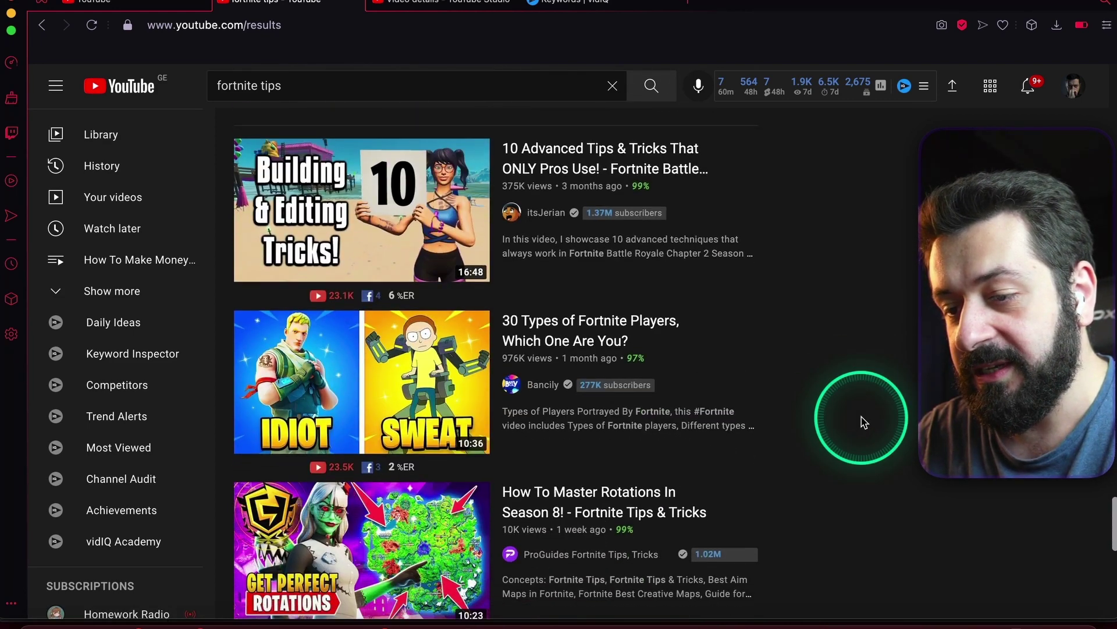
{"action": "scroll", "coordinate": [864, 423], "scroll_direction": "down", "scroll_amount": 9}
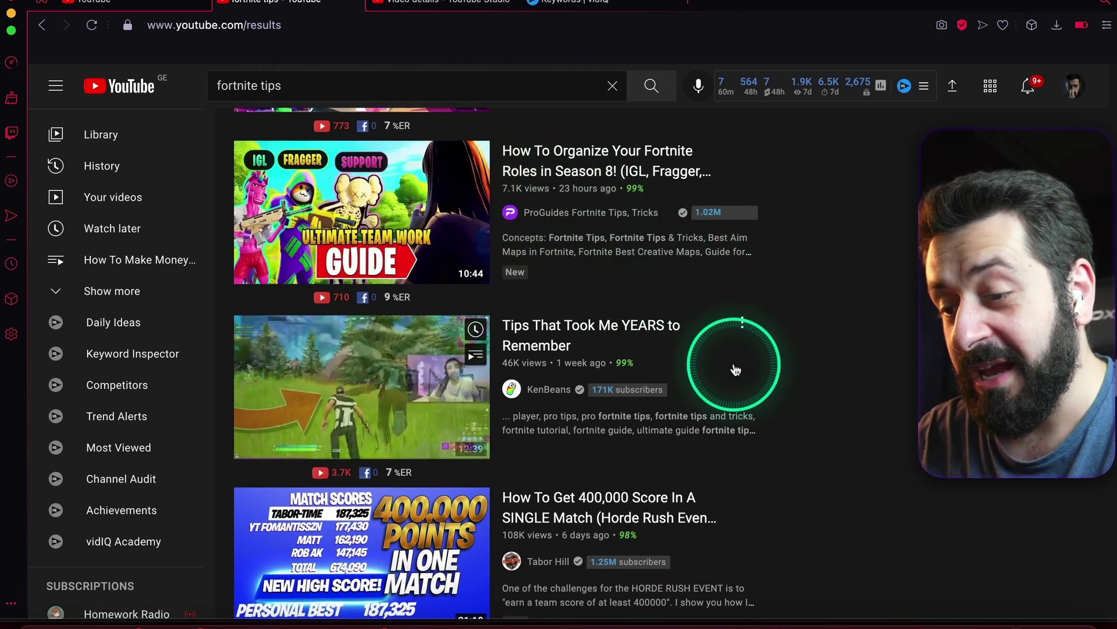
{"action": "scroll", "coordinate": [736, 367], "scroll_direction": "down", "scroll_amount": 2}
{"action": "scroll", "coordinate": [736, 367], "scroll_direction": "down", "scroll_amount": 5}
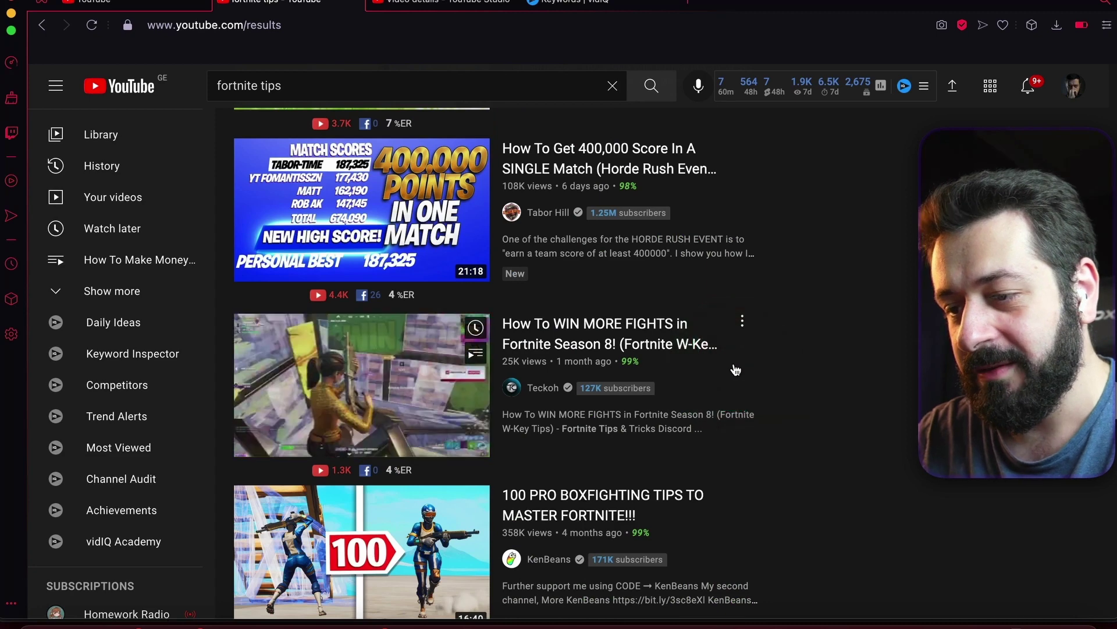
{"action": "scroll", "coordinate": [735, 368], "scroll_direction": "down", "scroll_amount": 5}
{"action": "scroll", "coordinate": [736, 369], "scroll_direction": "down", "scroll_amount": 5}
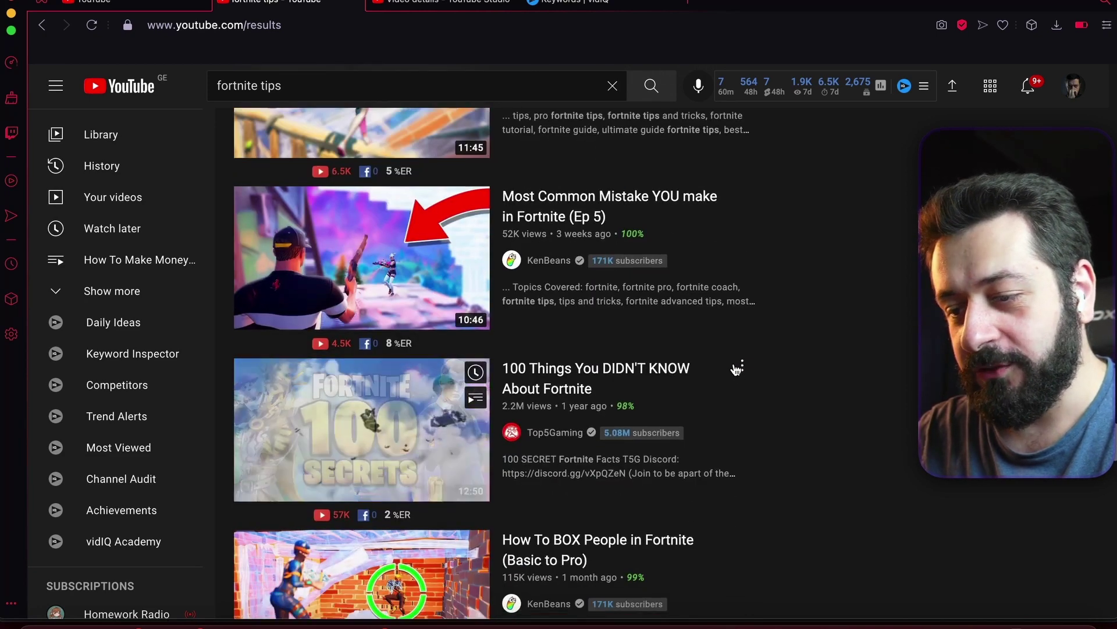
{"action": "scroll", "coordinate": [736, 370], "scroll_direction": "down", "scroll_amount": 3}
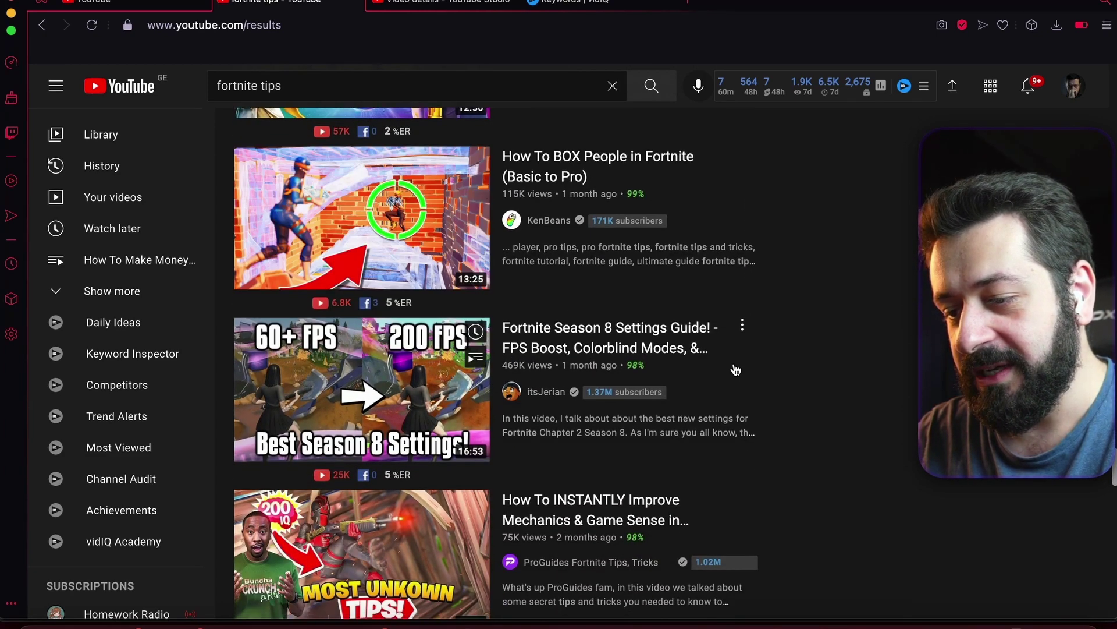
{"action": "scroll", "coordinate": [736, 370], "scroll_direction": "down", "scroll_amount": 2}
{"action": "scroll", "coordinate": [736, 369], "scroll_direction": "down", "scroll_amount": 7}
{"action": "scroll", "coordinate": [736, 369], "scroll_direction": "up", "scroll_amount": 20}
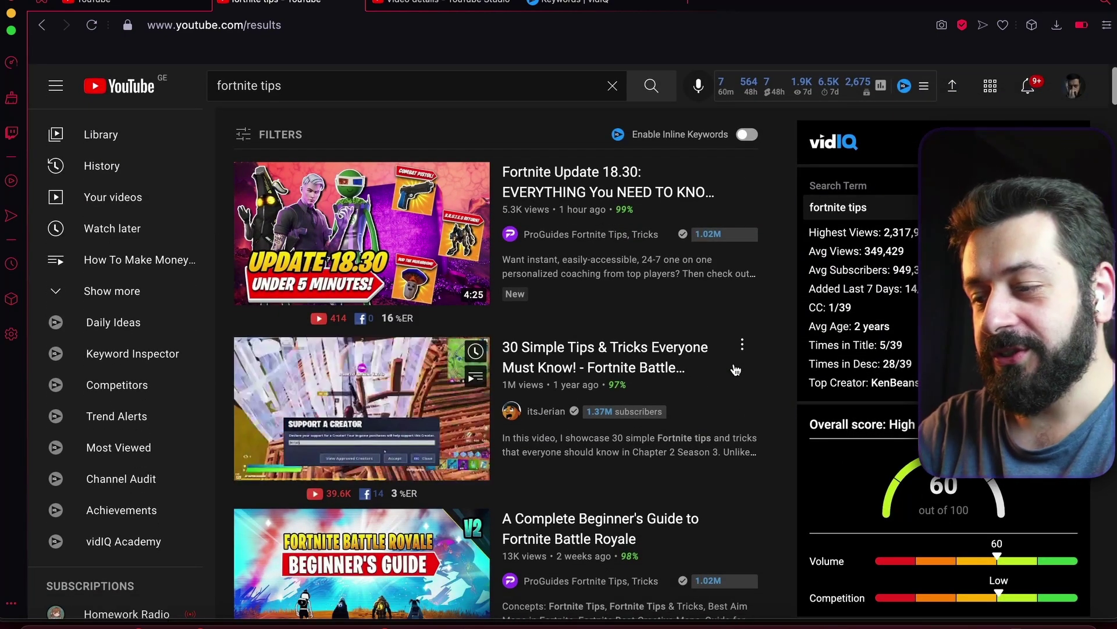
Step: Return to the "affinity vs adobe 2021" results and examine the views and channel subscriber counts of the ranking videos
{"action": "key", "text": "alt+Left"}
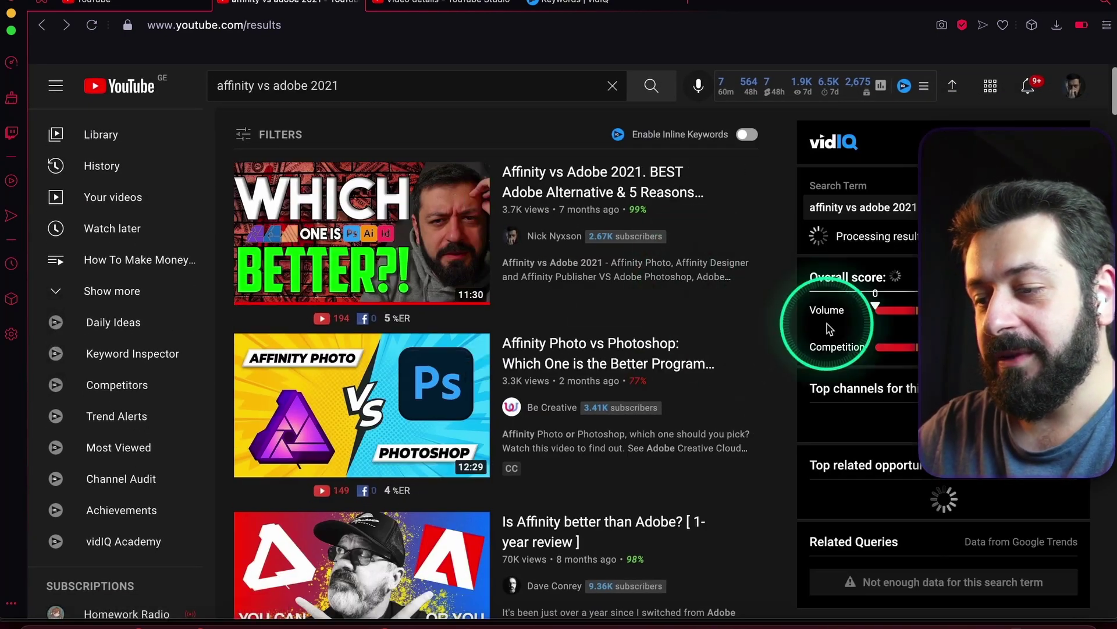
{"action": "scroll", "coordinate": [682, 316], "scroll_direction": "down", "scroll_amount": 3}
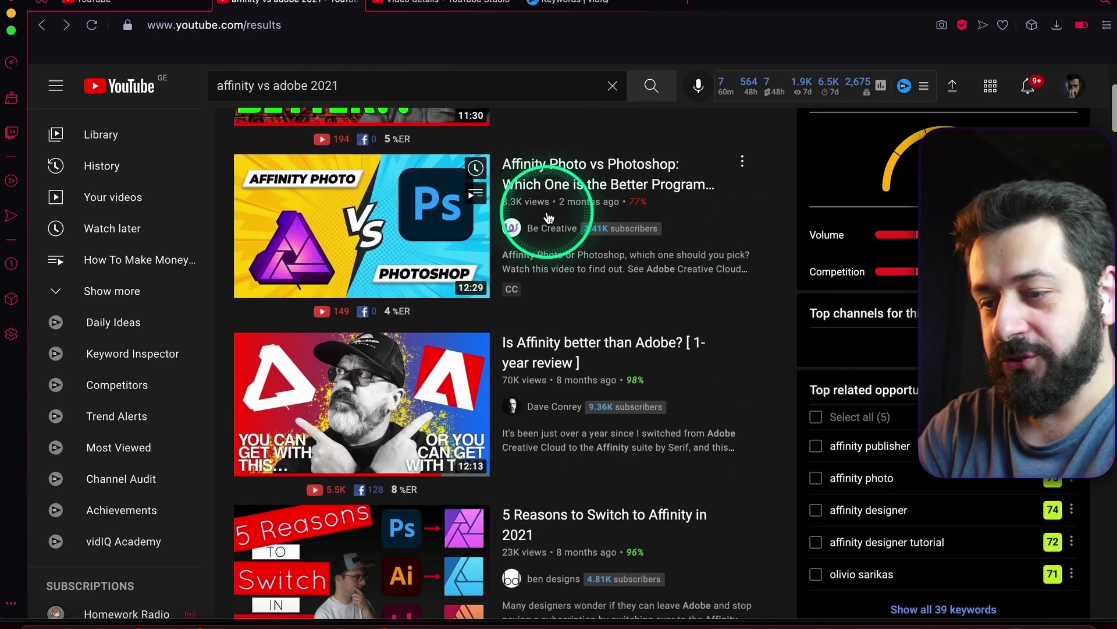
{"action": "scroll", "coordinate": [548, 217], "scroll_direction": "down", "scroll_amount": 5}
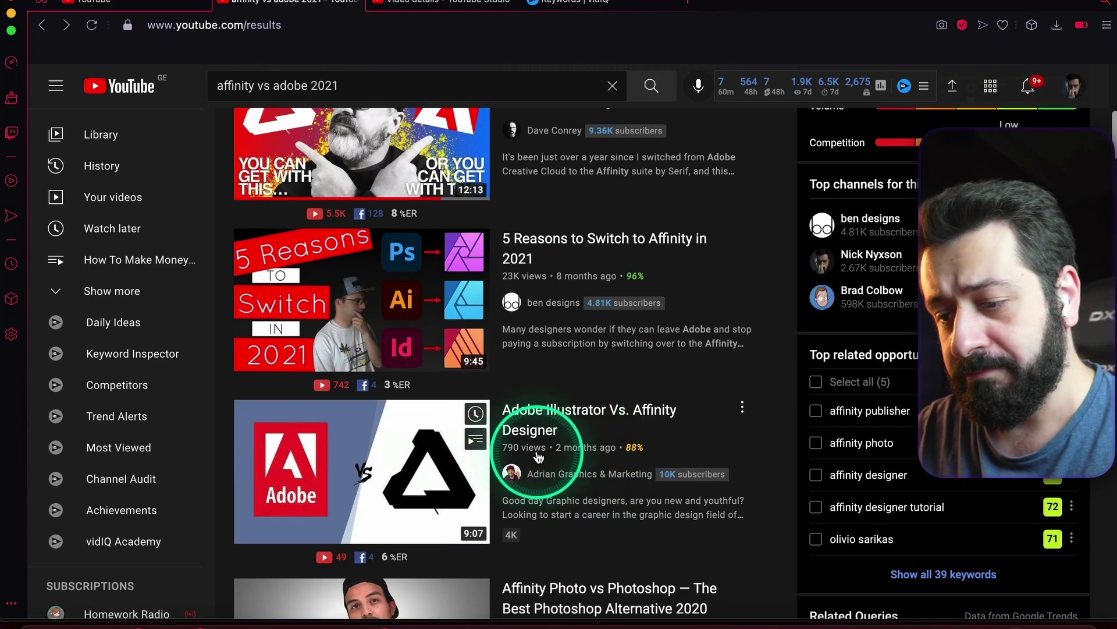
{"action": "scroll", "coordinate": [542, 455], "scroll_direction": "up", "scroll_amount": 8}
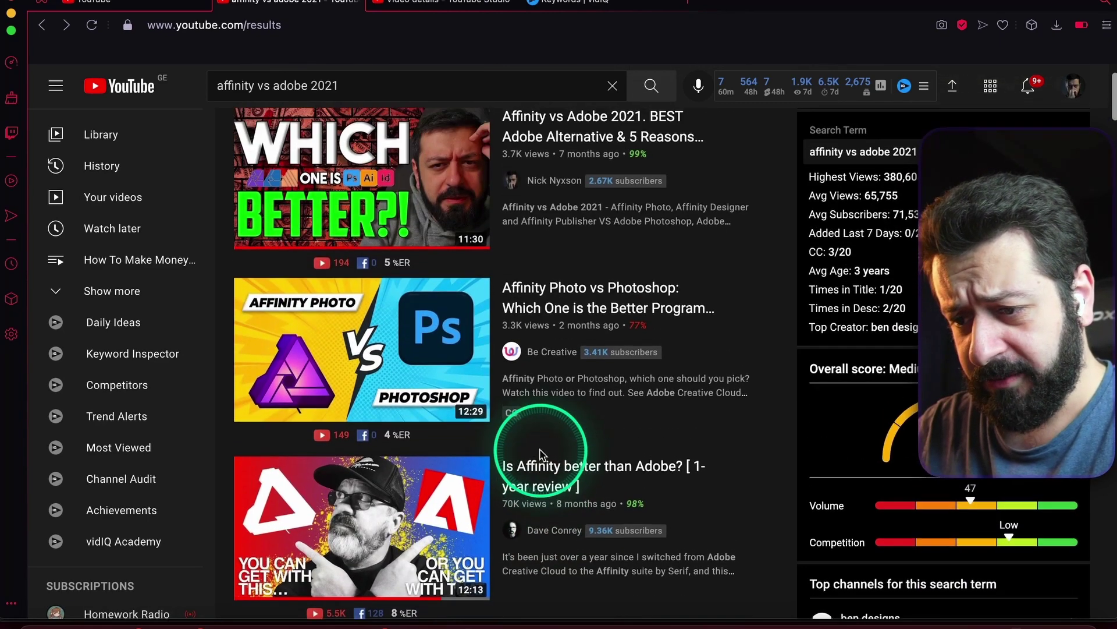
{"action": "scroll", "coordinate": [541, 455], "scroll_direction": "down", "scroll_amount": 6}
{"action": "scroll", "coordinate": [541, 455], "scroll_direction": "down", "scroll_amount": 3}
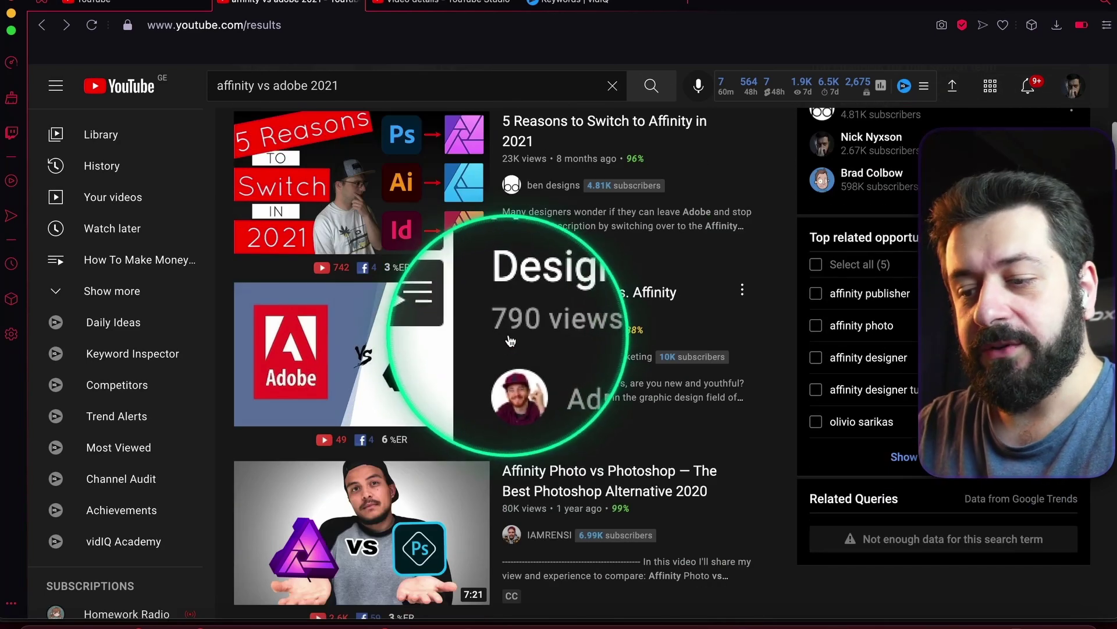
{"action": "scroll", "coordinate": [532, 344], "scroll_direction": "down", "scroll_amount": 7}
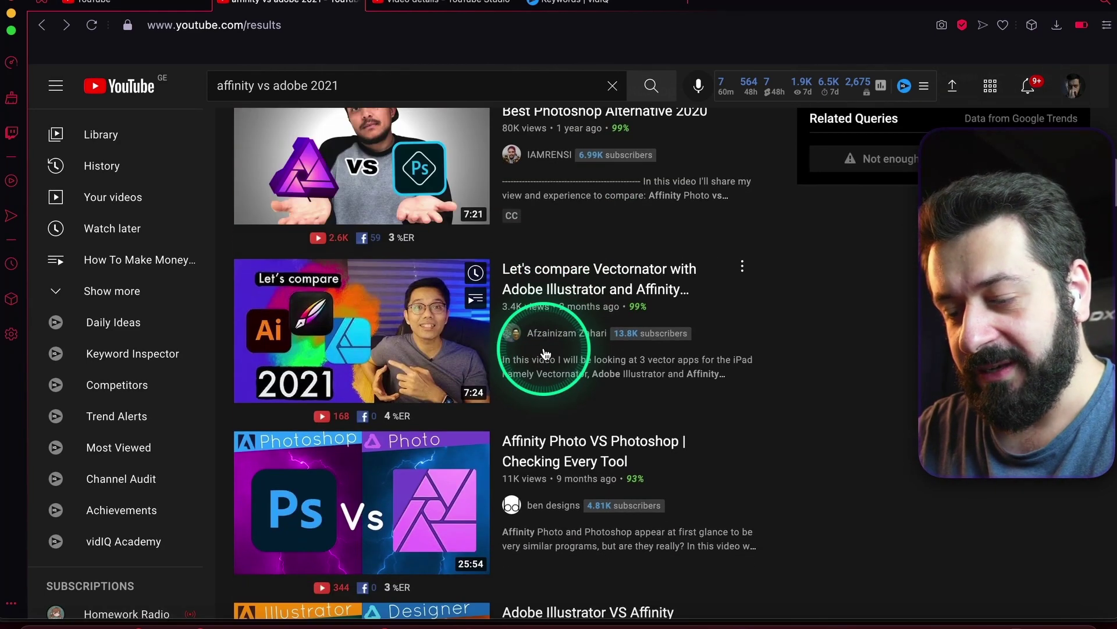
{"action": "scroll", "coordinate": [544, 353], "scroll_direction": "down", "scroll_amount": 8}
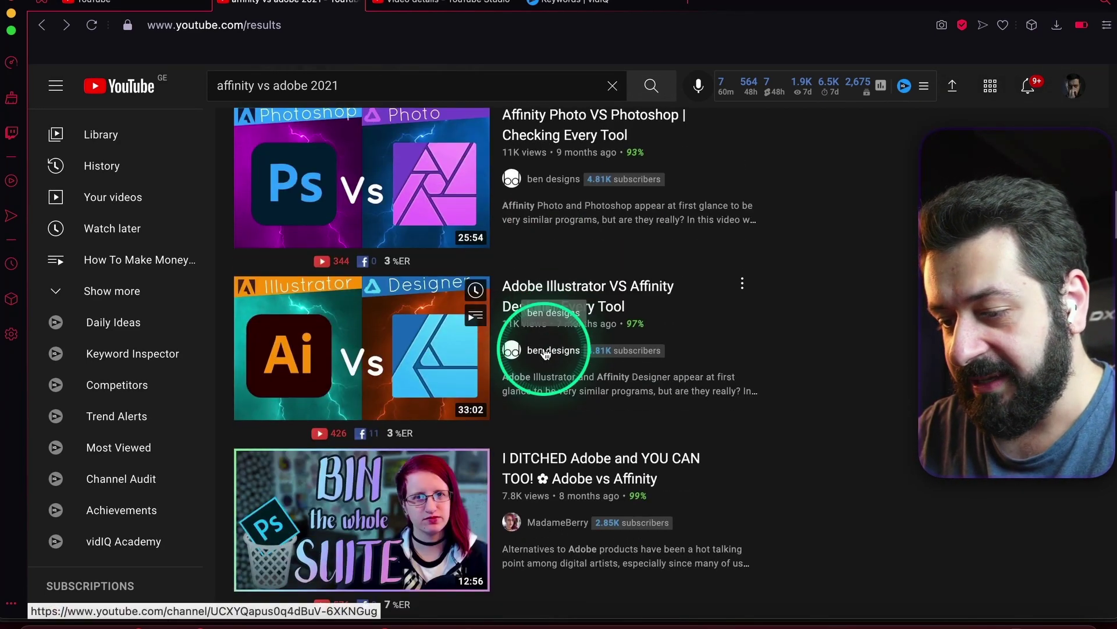
{"action": "scroll", "coordinate": [545, 353], "scroll_direction": "down", "scroll_amount": 3}
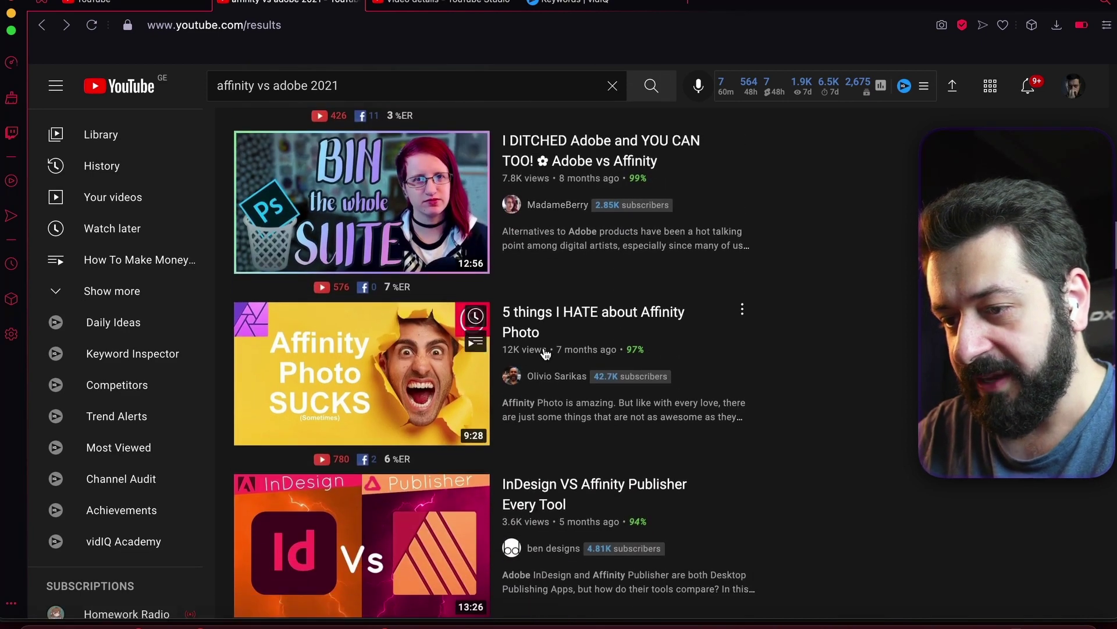
{"action": "scroll", "coordinate": [546, 353], "scroll_direction": "down", "scroll_amount": 13}
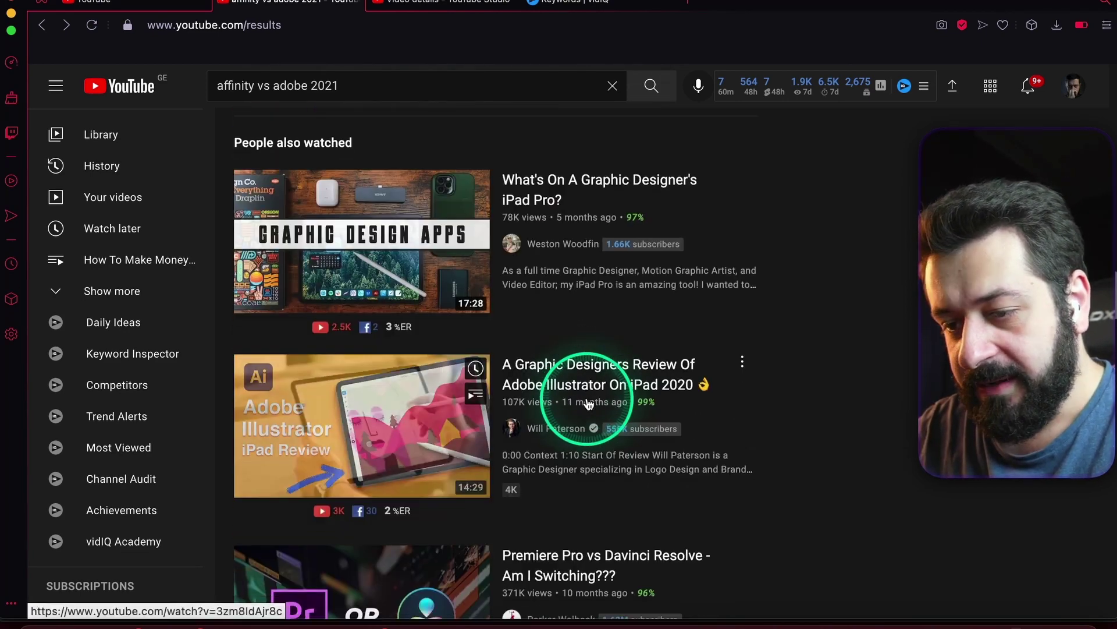
Step: Examine the views and subscriber counts from People also watched downward in the "affinity vs adobe 2021" results and return to the first result
{"action": "scroll", "coordinate": [589, 402], "scroll_direction": "down", "scroll_amount": 4}
{"action": "scroll", "coordinate": [589, 403], "scroll_direction": "down", "scroll_amount": 3}
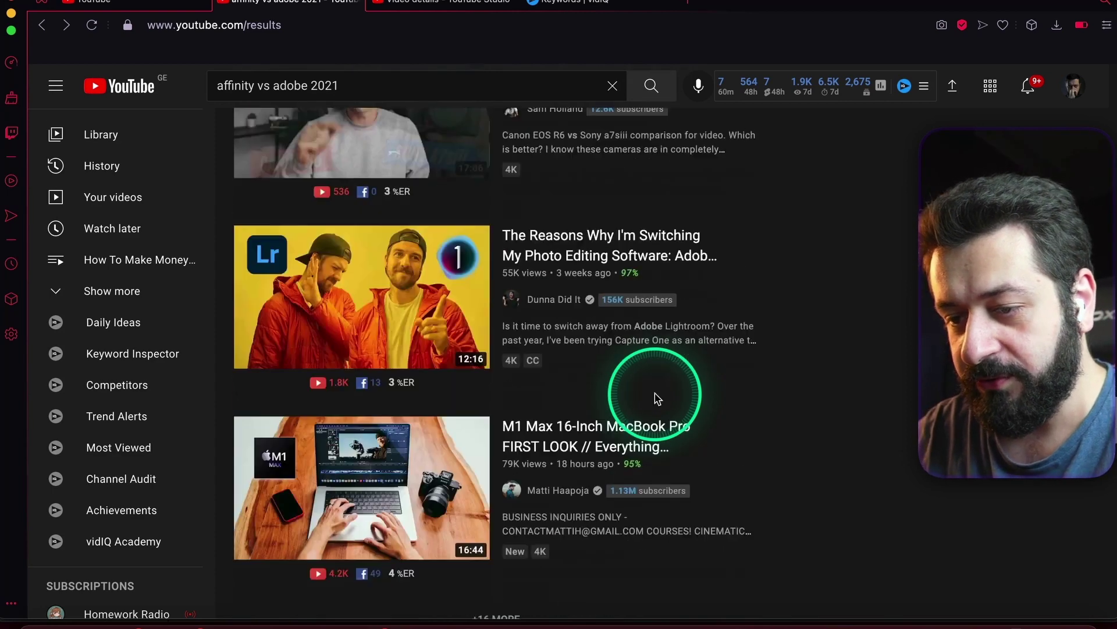
{"action": "scroll", "coordinate": [657, 399], "scroll_direction": "down", "scroll_amount": 2}
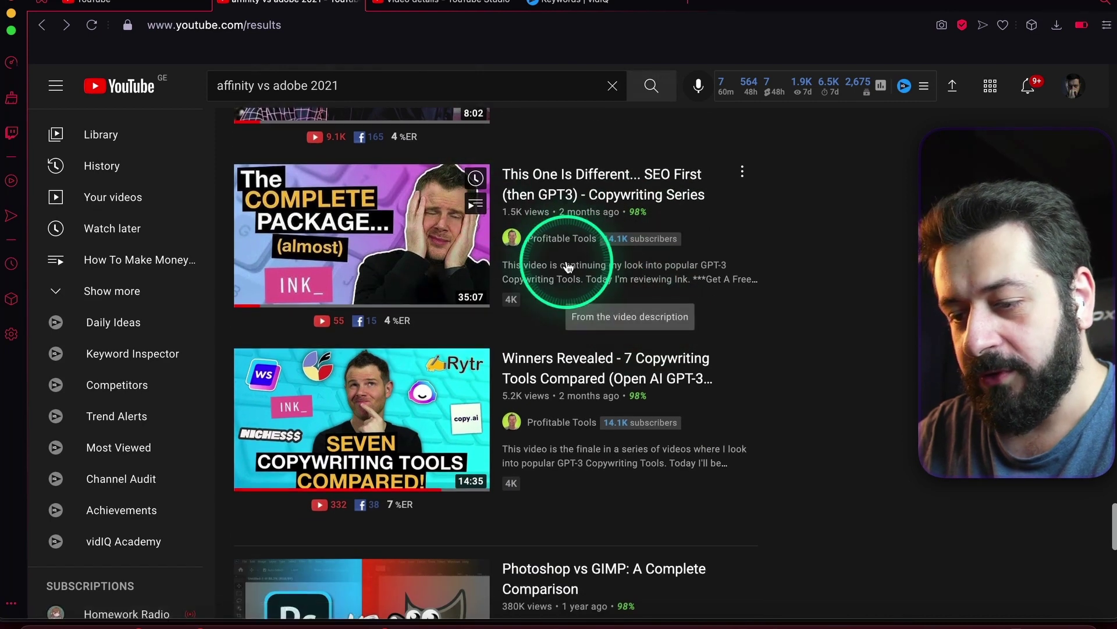
{"action": "scroll", "coordinate": [584, 337], "scroll_direction": "down", "scroll_amount": 7}
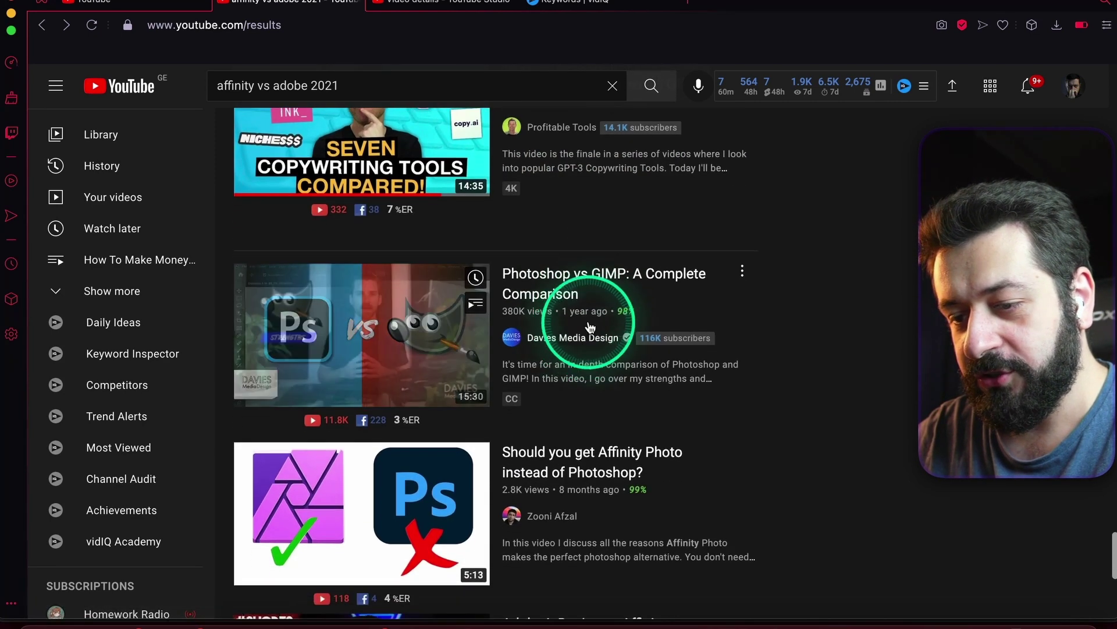
{"action": "left_click", "coordinate": [660, 337]}
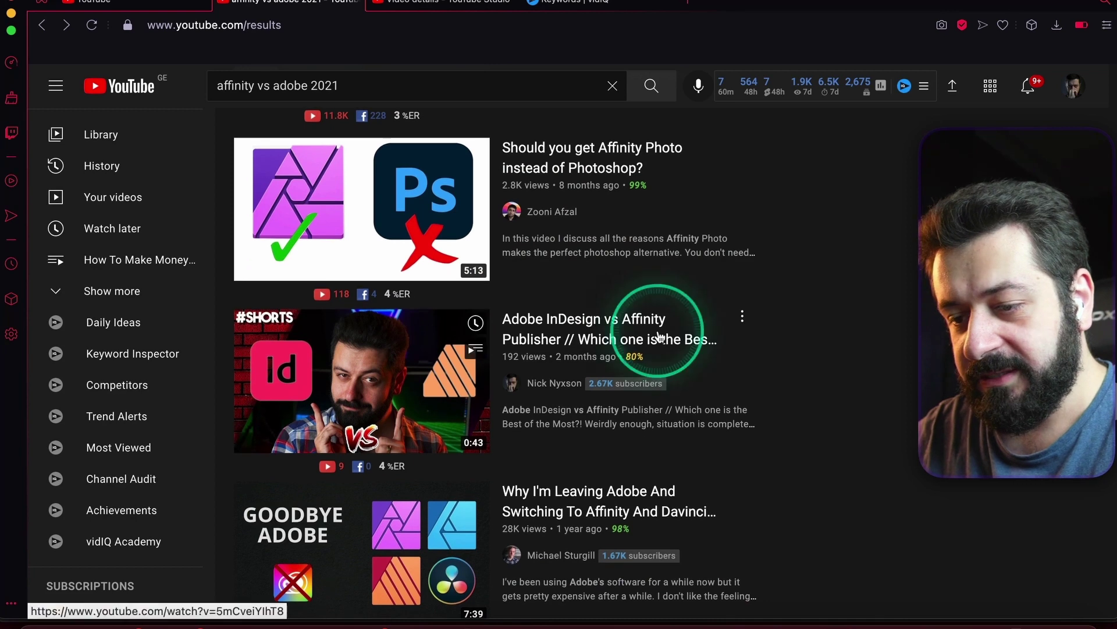
{"action": "scroll", "coordinate": [655, 359], "scroll_direction": "down", "scroll_amount": 1}
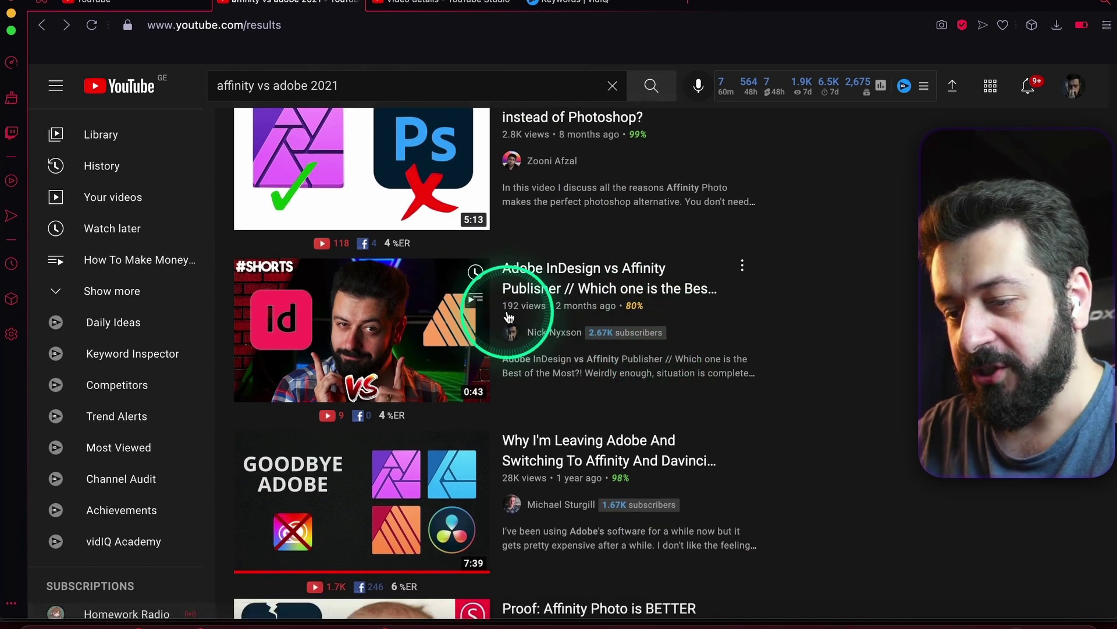
{"action": "scroll", "coordinate": [535, 349], "scroll_direction": "down", "scroll_amount": 9}
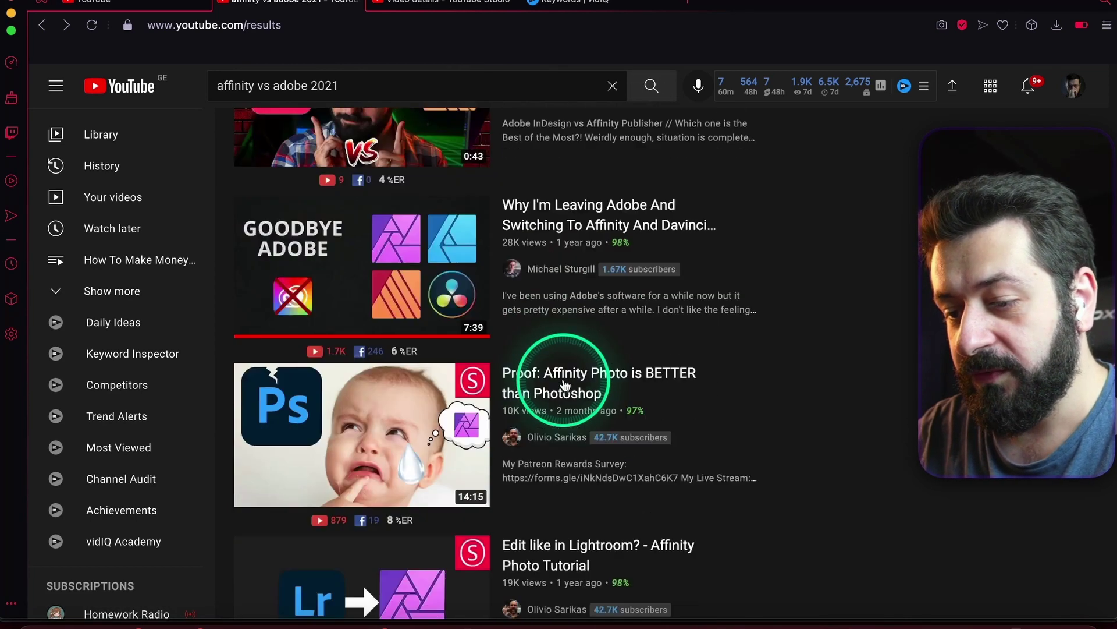
{"action": "scroll", "coordinate": [564, 384], "scroll_direction": "down", "scroll_amount": 10}
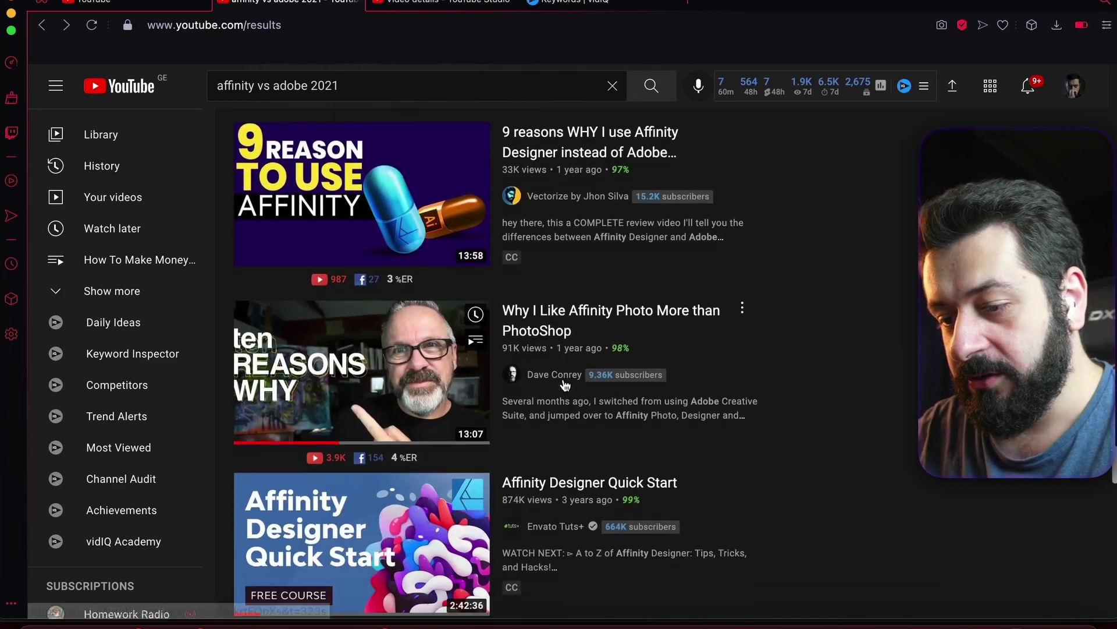
{"action": "scroll", "coordinate": [564, 384], "scroll_direction": "down", "scroll_amount": 1}
{"action": "scroll", "coordinate": [565, 384], "scroll_direction": "up", "scroll_amount": 2}
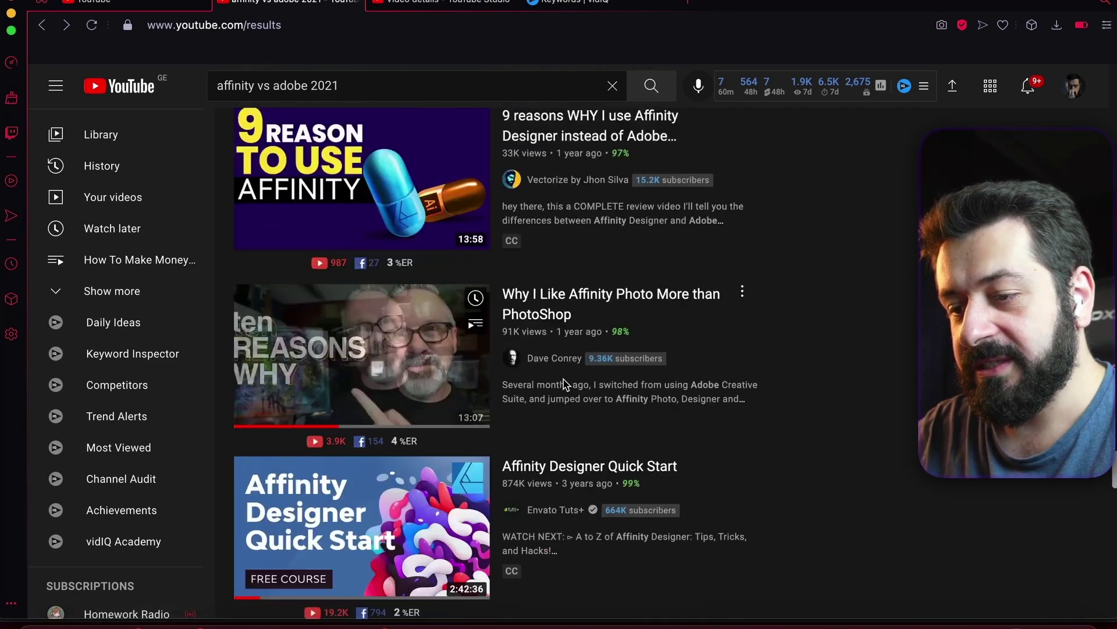
{"action": "scroll", "coordinate": [565, 384], "scroll_direction": "down", "scroll_amount": 12}
{"action": "scroll", "coordinate": [565, 384], "scroll_direction": "up", "scroll_amount": 20}
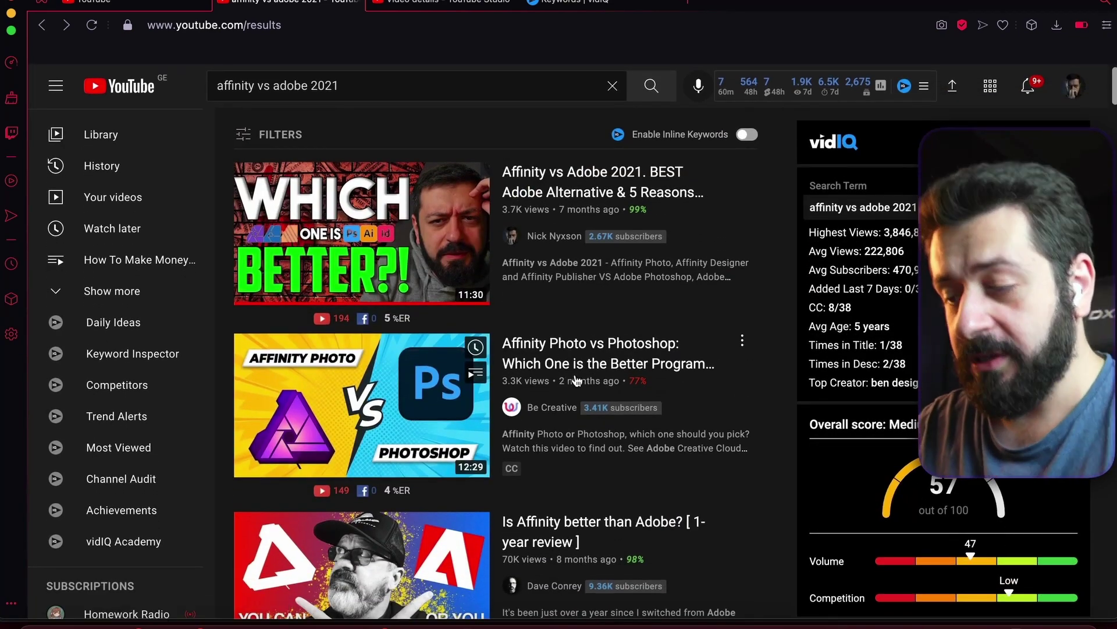
Step: Compare views with channel subscriber counts for the main "affinity vs adobe 2021" results, from the first result to People also watched
{"action": "left_click", "coordinate": [723, 331]}
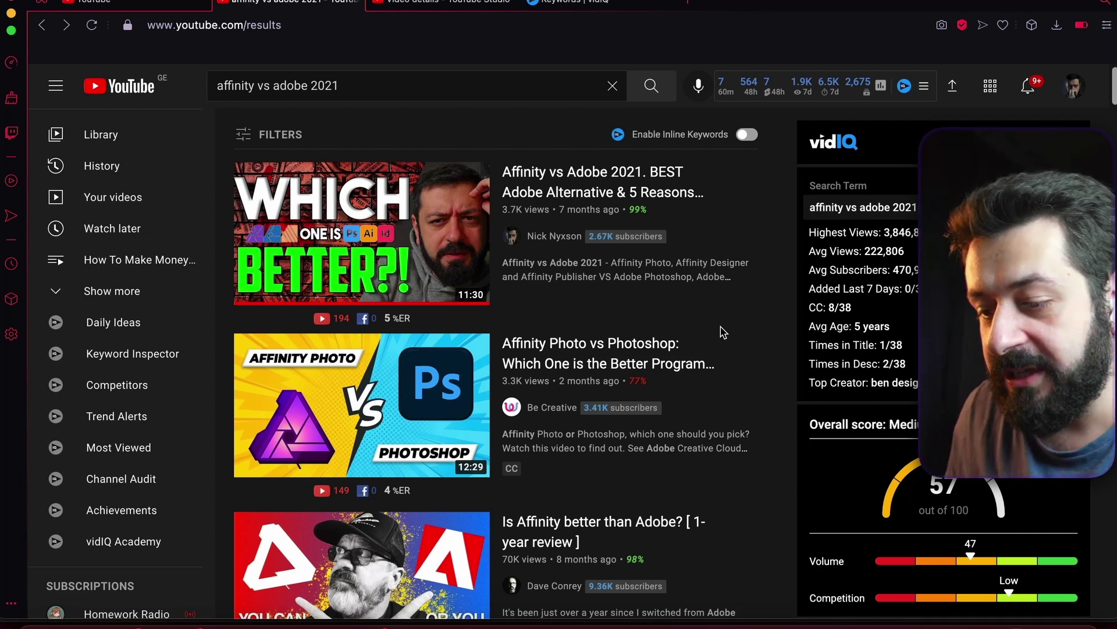
{"action": "scroll", "coordinate": [723, 331], "scroll_direction": "down", "scroll_amount": 12}
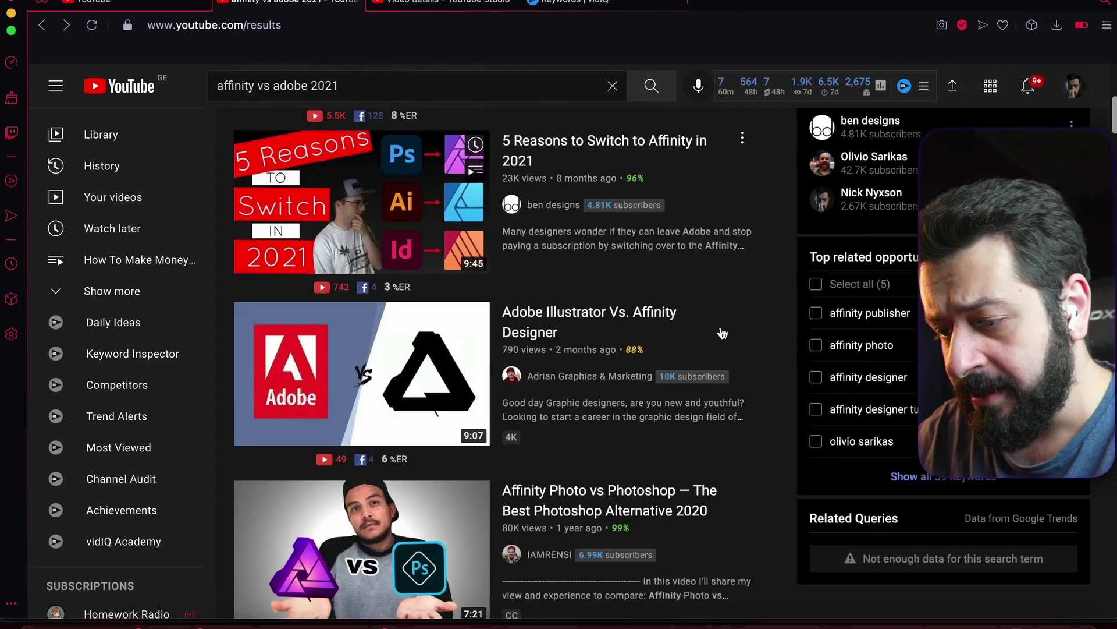
{"action": "scroll", "coordinate": [723, 332], "scroll_direction": "down", "scroll_amount": 12}
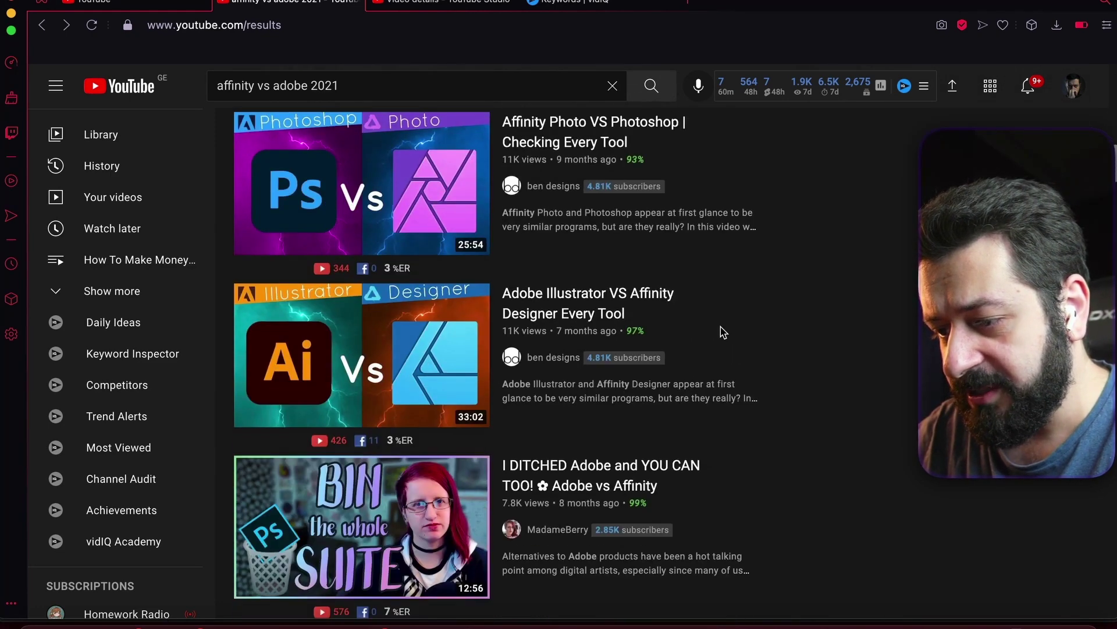
{"action": "scroll", "coordinate": [723, 333], "scroll_direction": "down", "scroll_amount": 5}
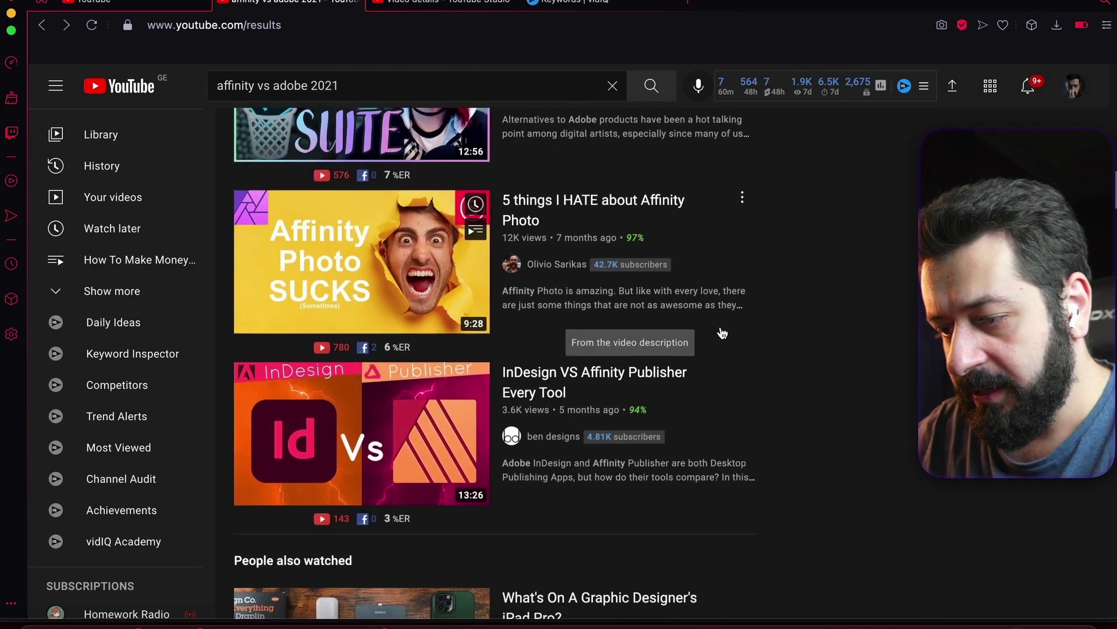
{"action": "scroll", "coordinate": [723, 333], "scroll_direction": "up", "scroll_amount": 1}
{"action": "left_click", "coordinate": [601, 183]}
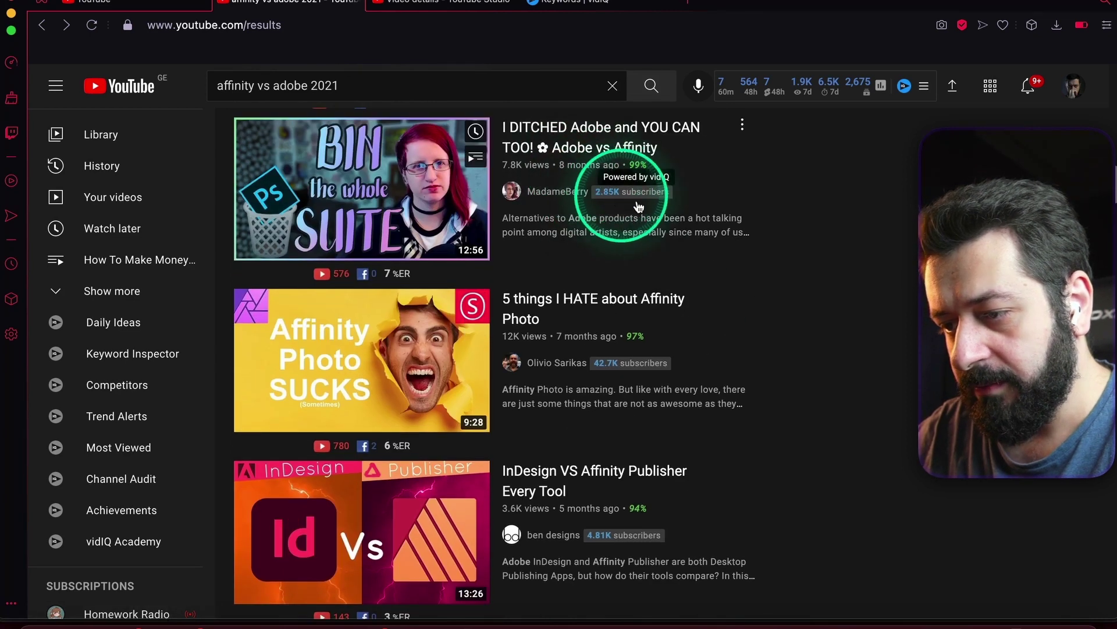
{"action": "scroll", "coordinate": [749, 295], "scroll_direction": "down", "scroll_amount": 9}
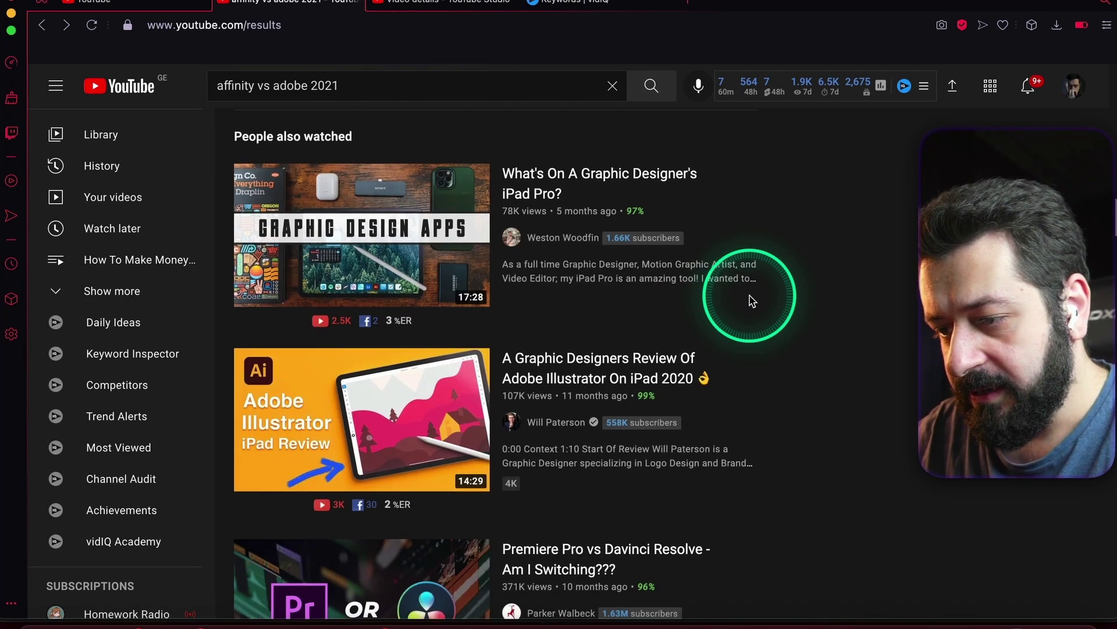
Step: Look for small channels among the recommended sections and lower-ranked "affinity vs adobe 2021" results, down to "BEST VALUE FOR MONEY- Adobe Lightroom Vs. Affinity Photo"
{"action": "scroll", "coordinate": [751, 300], "scroll_direction": "up", "scroll_amount": 1}
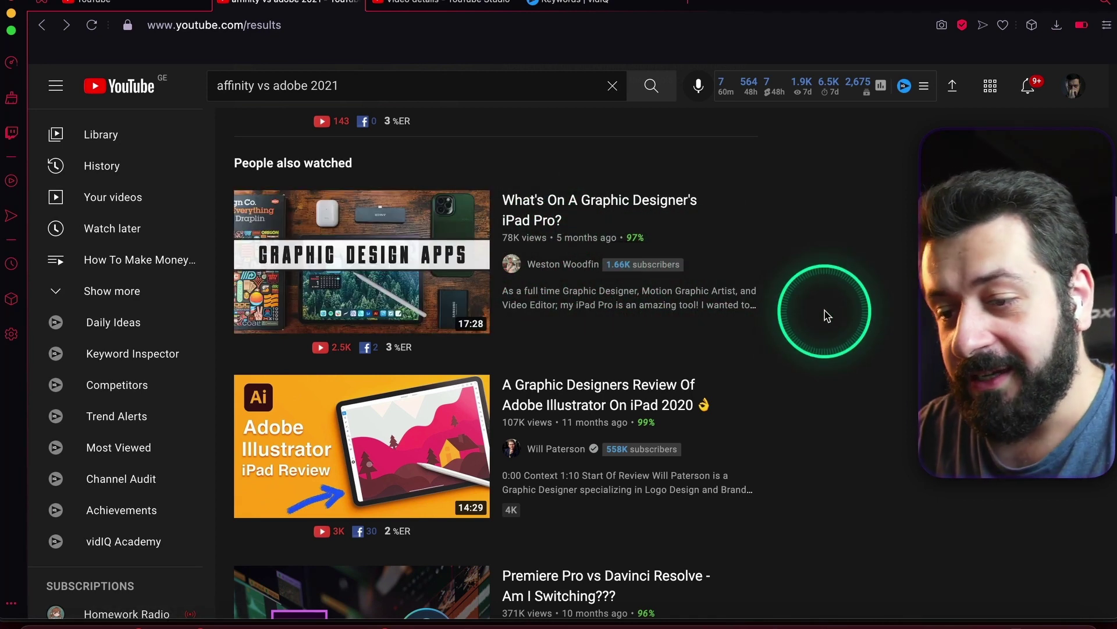
{"action": "scroll", "coordinate": [710, 390], "scroll_direction": "down", "scroll_amount": 10}
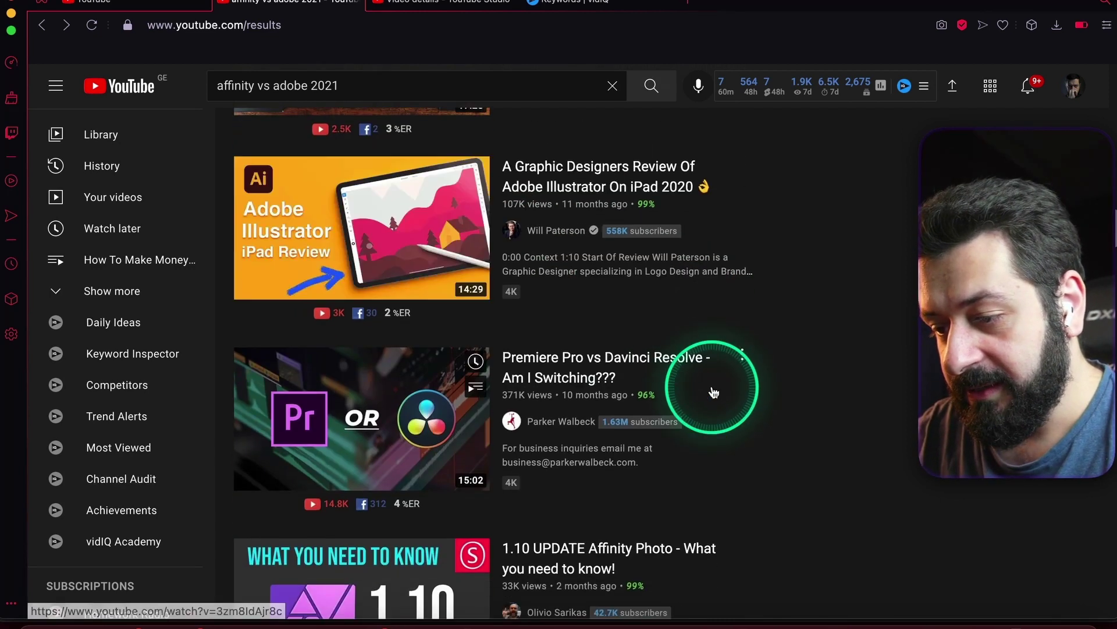
{"action": "scroll", "coordinate": [713, 391], "scroll_direction": "down", "scroll_amount": 3}
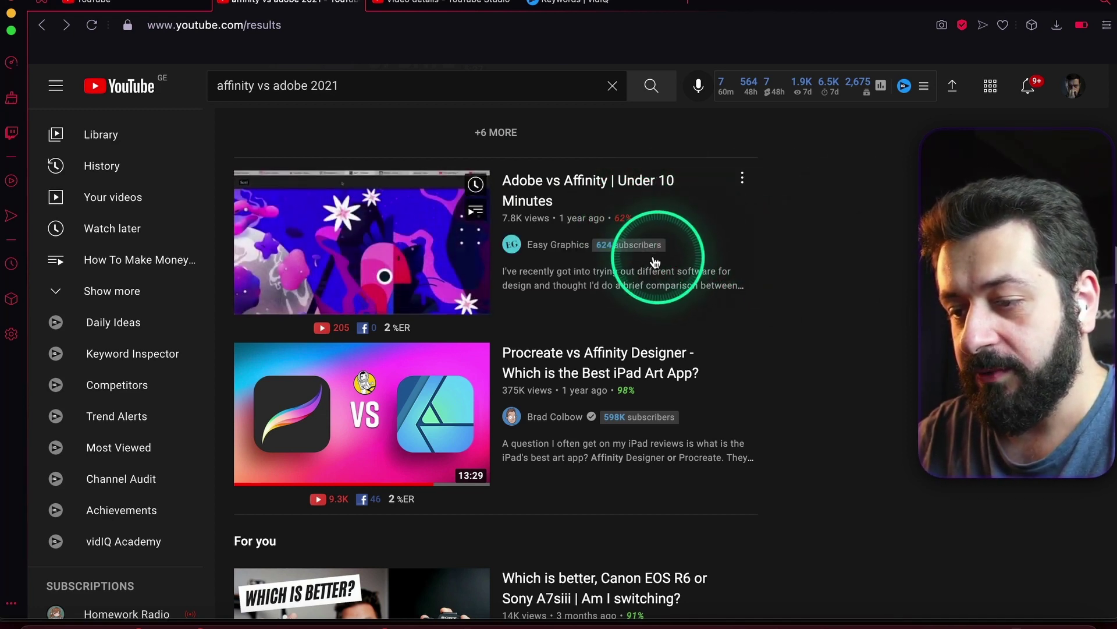
{"action": "scroll", "coordinate": [609, 255], "scroll_direction": "down", "scroll_amount": 15}
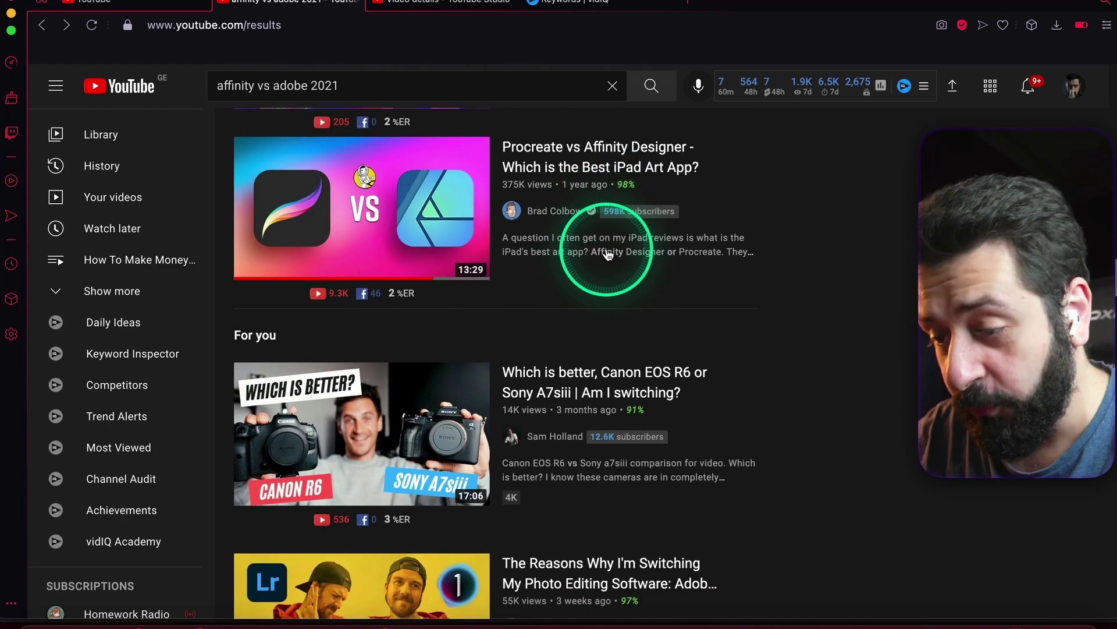
{"action": "scroll", "coordinate": [608, 255], "scroll_direction": "down", "scroll_amount": 12}
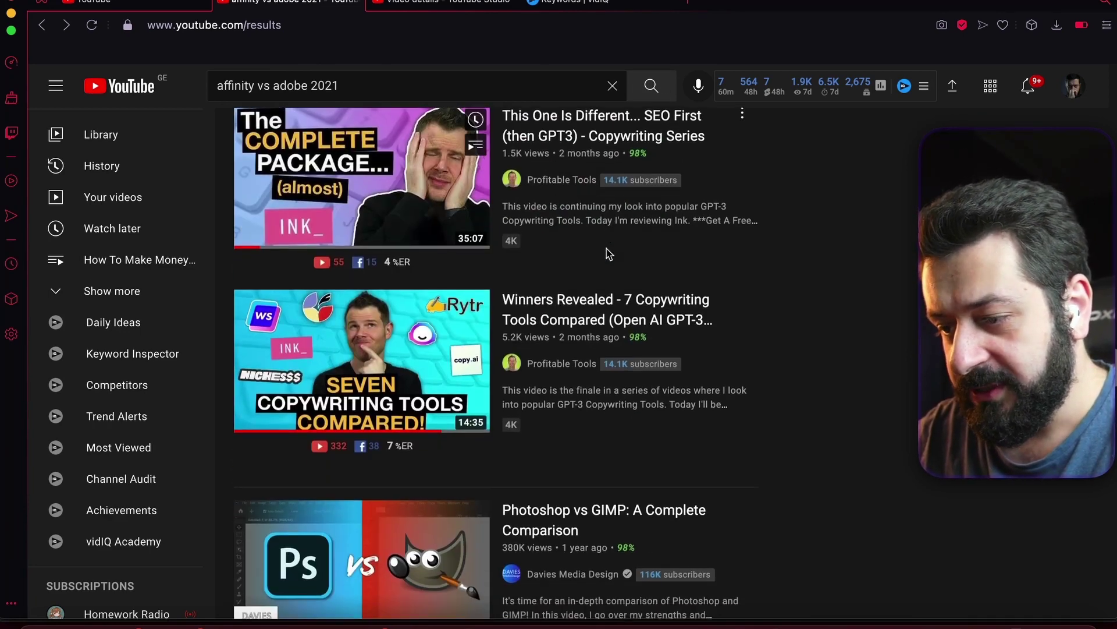
{"action": "scroll", "coordinate": [818, 232], "scroll_direction": "down", "scroll_amount": 3}
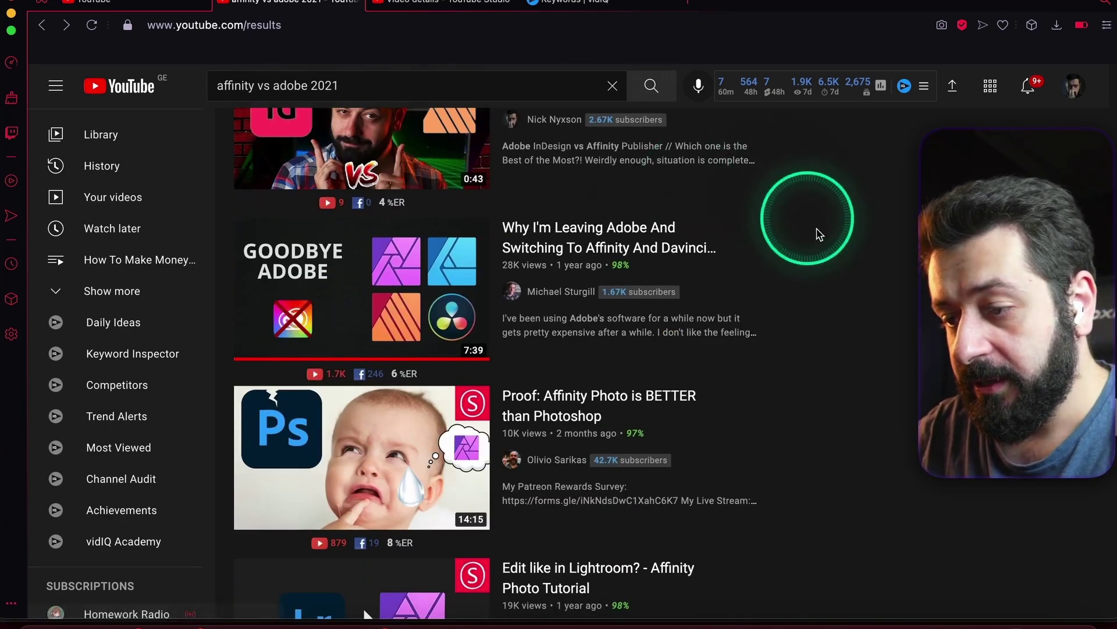
{"action": "scroll", "coordinate": [836, 349], "scroll_direction": "down", "scroll_amount": 6}
{"action": "scroll", "coordinate": [835, 350], "scroll_direction": "down", "scroll_amount": 6}
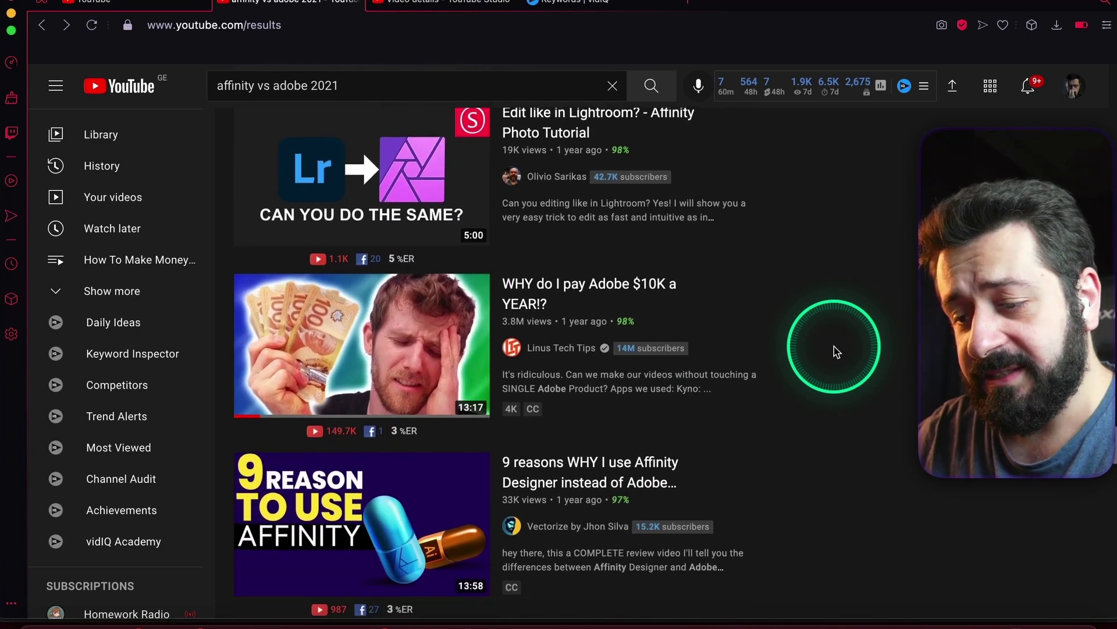
{"action": "scroll", "coordinate": [836, 351], "scroll_direction": "down", "scroll_amount": 12}
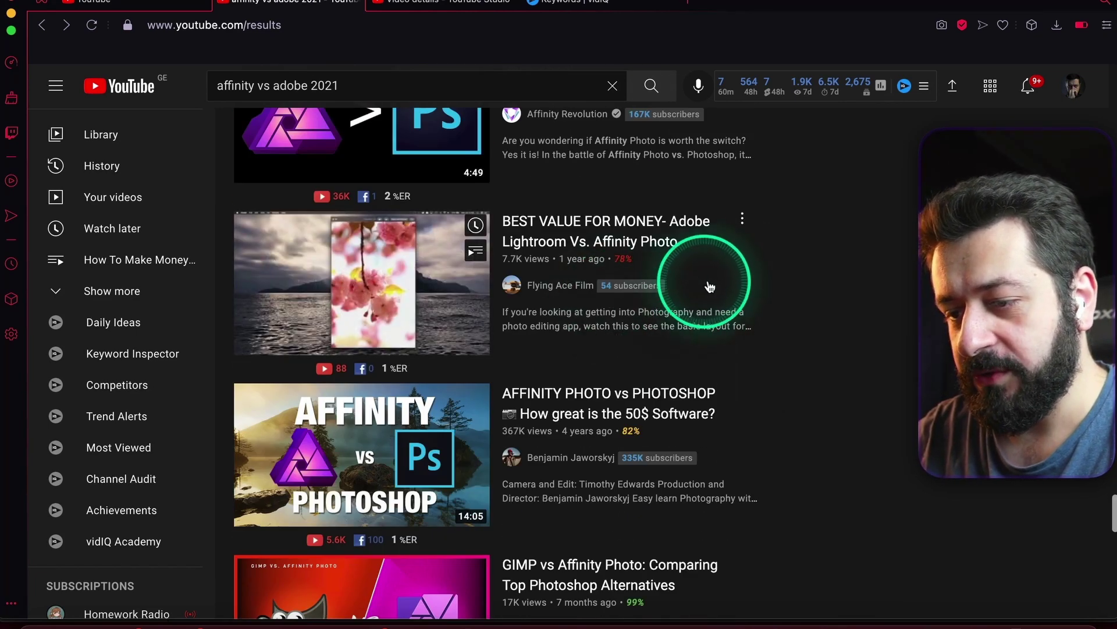
Step: Check the like-to-dislike ratio of "BEST VALUE FOR MONEY- Adobe Lightroom Vs. Affinity Photo" and return to the keyword statistics beside the first result
{"action": "mouse_move", "coordinate": [622, 262]}
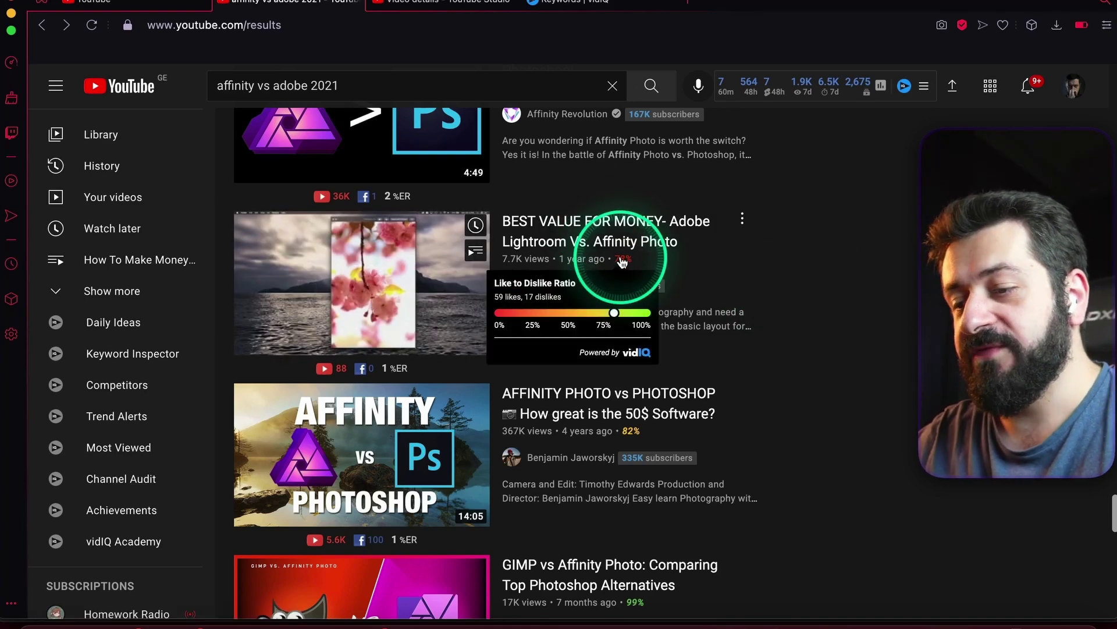
{"action": "scroll", "coordinate": [774, 285], "scroll_direction": "up", "scroll_amount": 10}
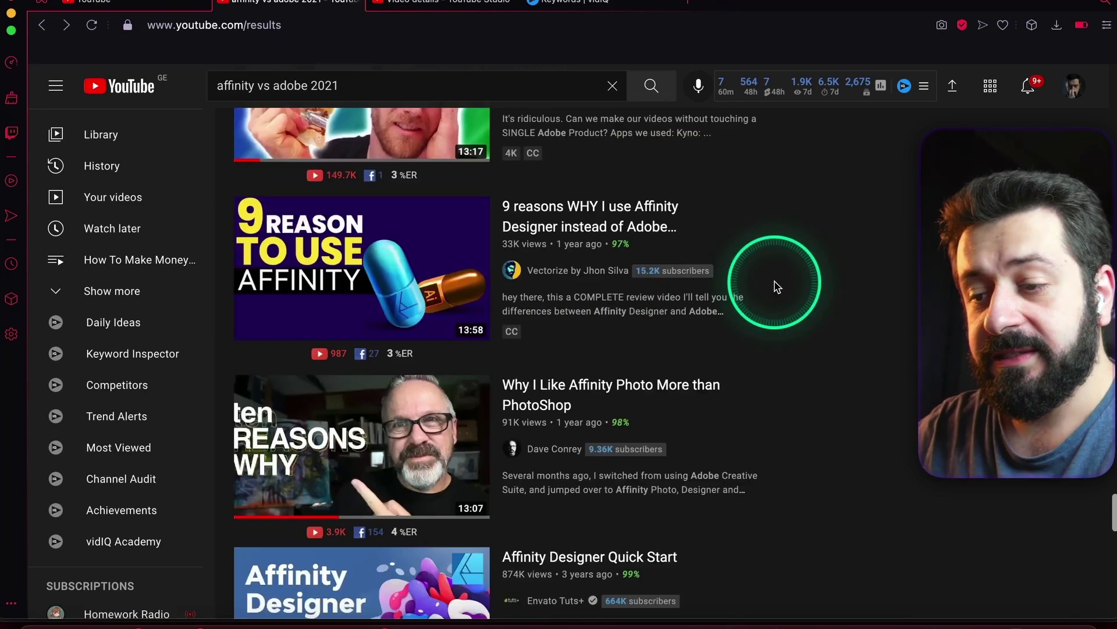
{"action": "scroll", "coordinate": [774, 285], "scroll_direction": "up", "scroll_amount": 10}
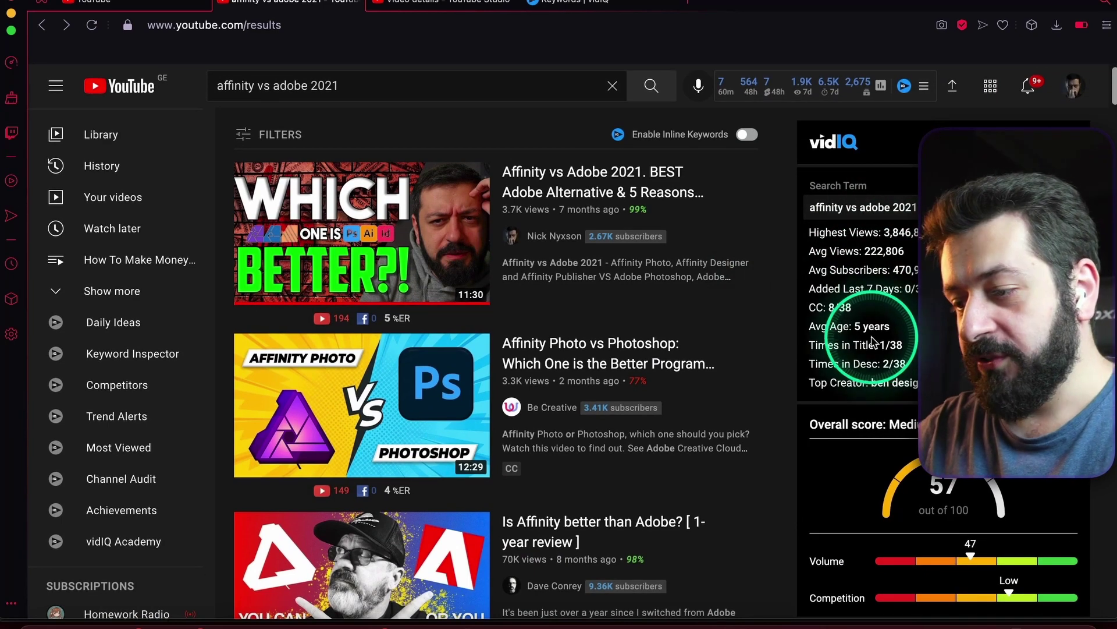
Step: Load further "affinity vs adobe 2021" results and check how relevant the lowest-ranked videos remain to the search term
{"action": "scroll", "coordinate": [666, 415], "scroll_direction": "down", "scroll_amount": 10}
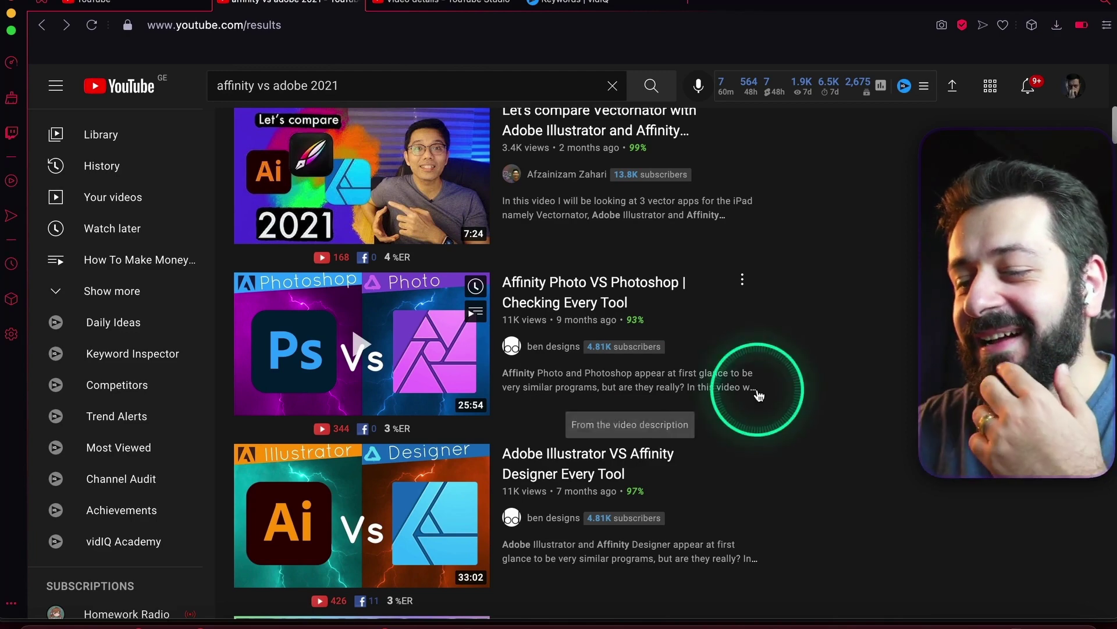
{"action": "scroll", "coordinate": [760, 396], "scroll_direction": "down", "scroll_amount": 20}
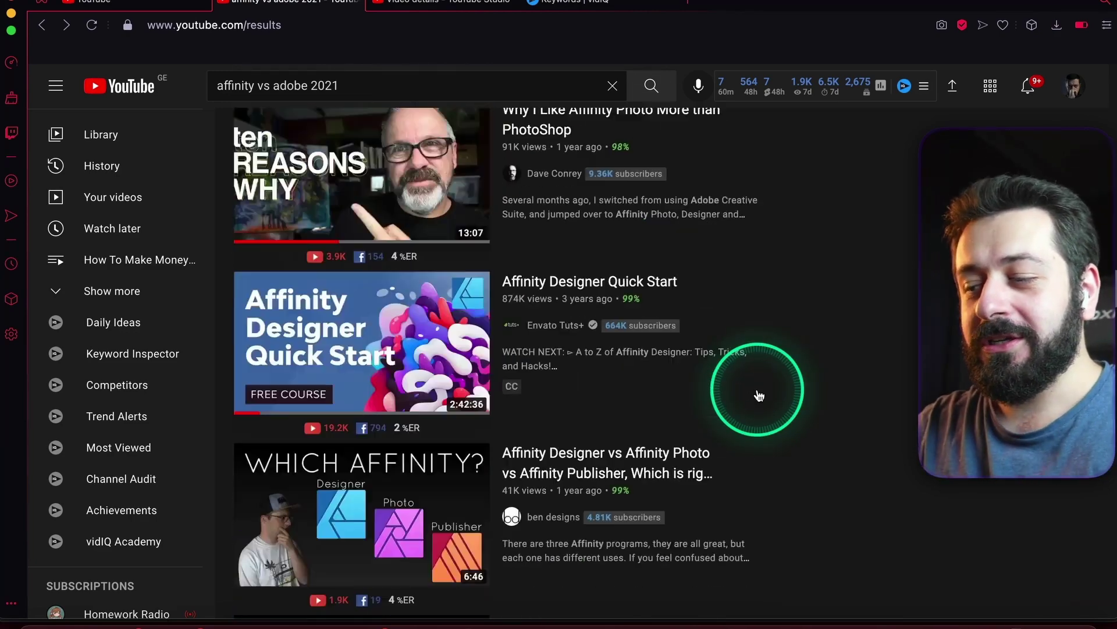
{"action": "scroll", "coordinate": [760, 396], "scroll_direction": "down", "scroll_amount": 20}
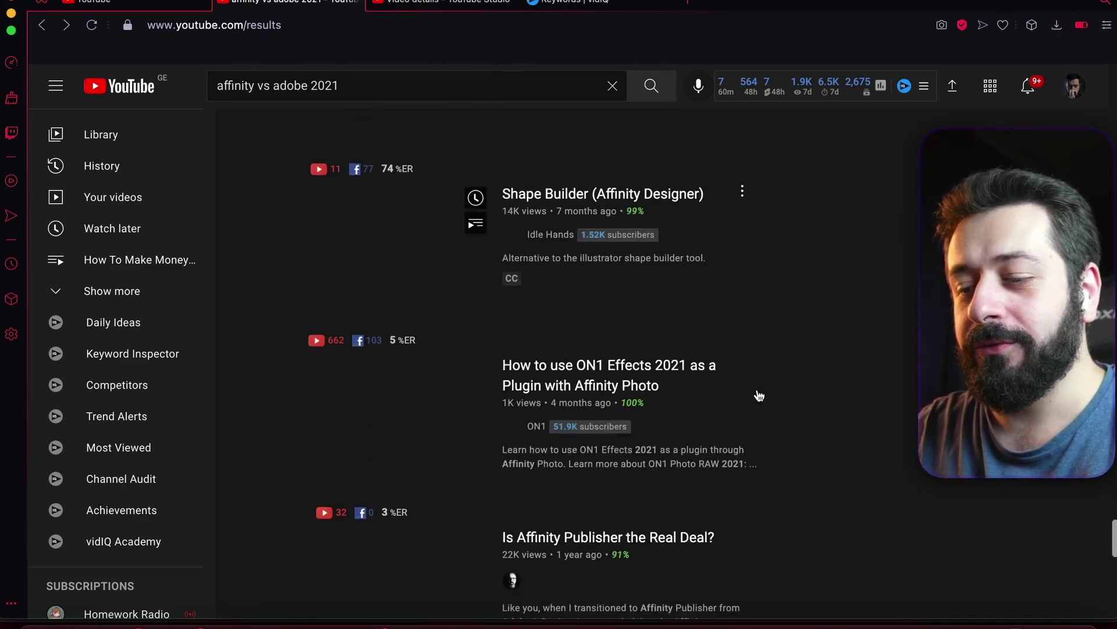
{"action": "scroll", "coordinate": [759, 396], "scroll_direction": "down", "scroll_amount": 15}
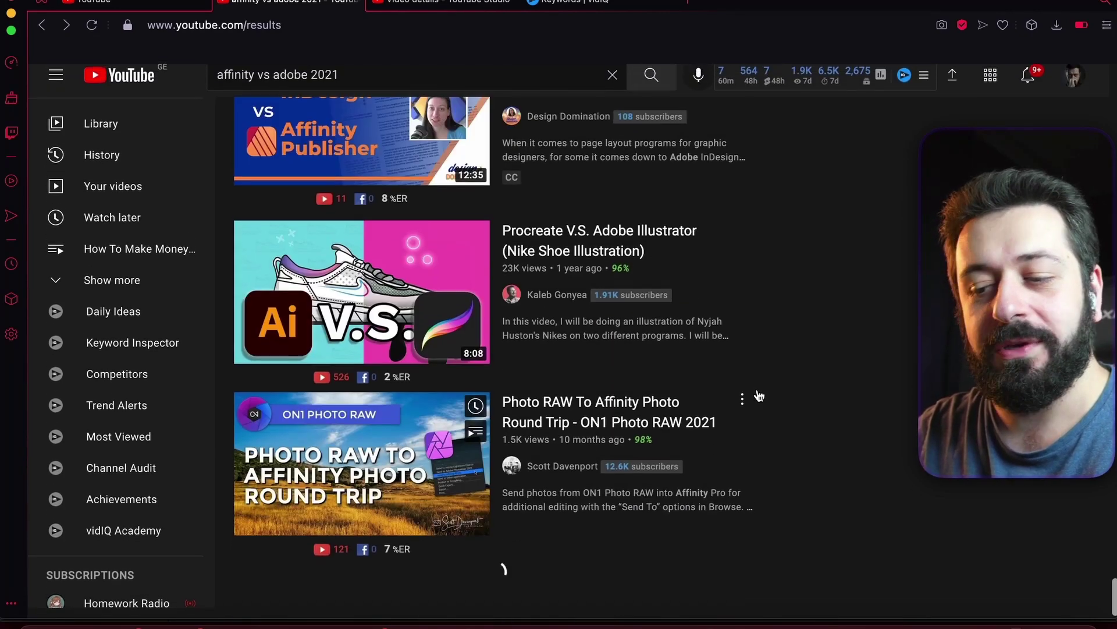
{"action": "scroll", "coordinate": [759, 396], "scroll_direction": "down", "scroll_amount": 15}
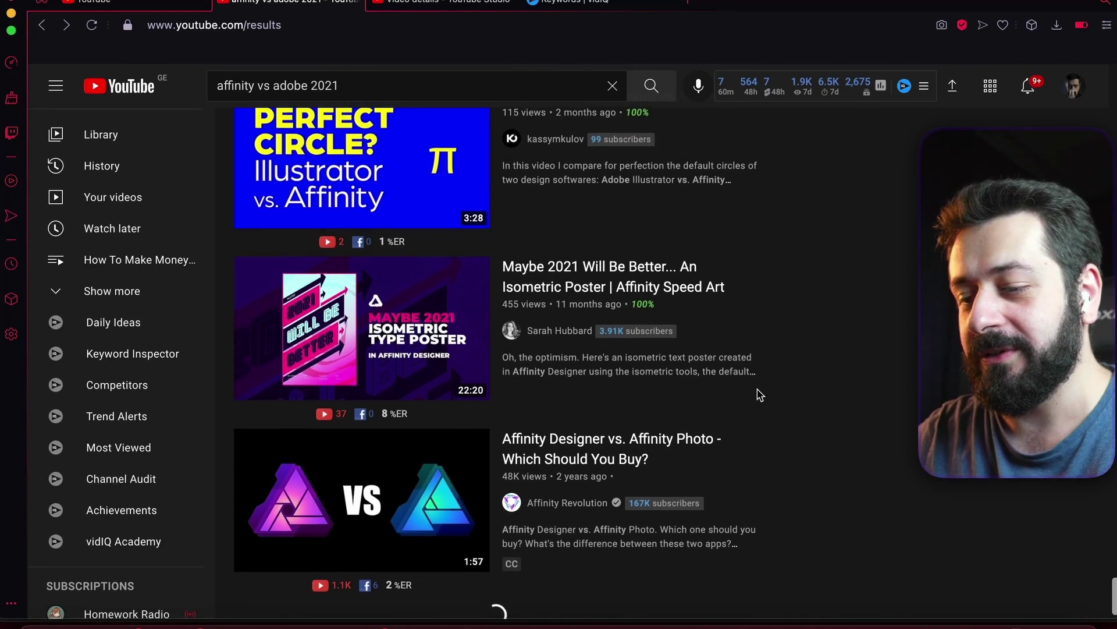
{"action": "scroll", "coordinate": [760, 396], "scroll_direction": "down", "scroll_amount": 20}
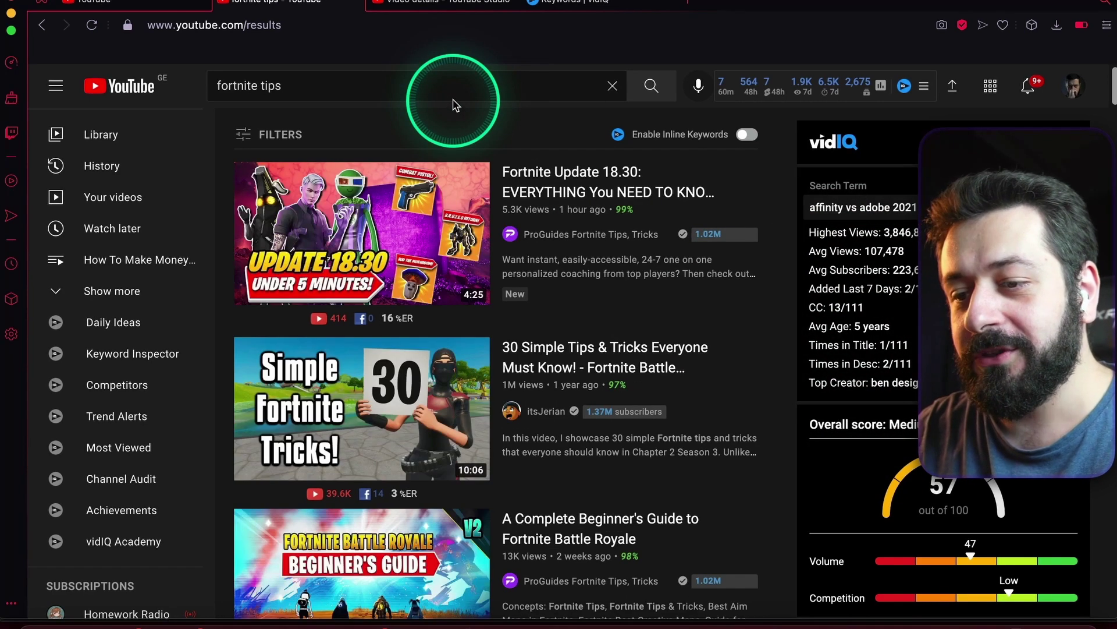
Step: Check the subscriber counts of channels far down the "fortnite tips" results and return to the first result
{"action": "scroll", "coordinate": [684, 305], "scroll_direction": "down", "scroll_amount": 6}
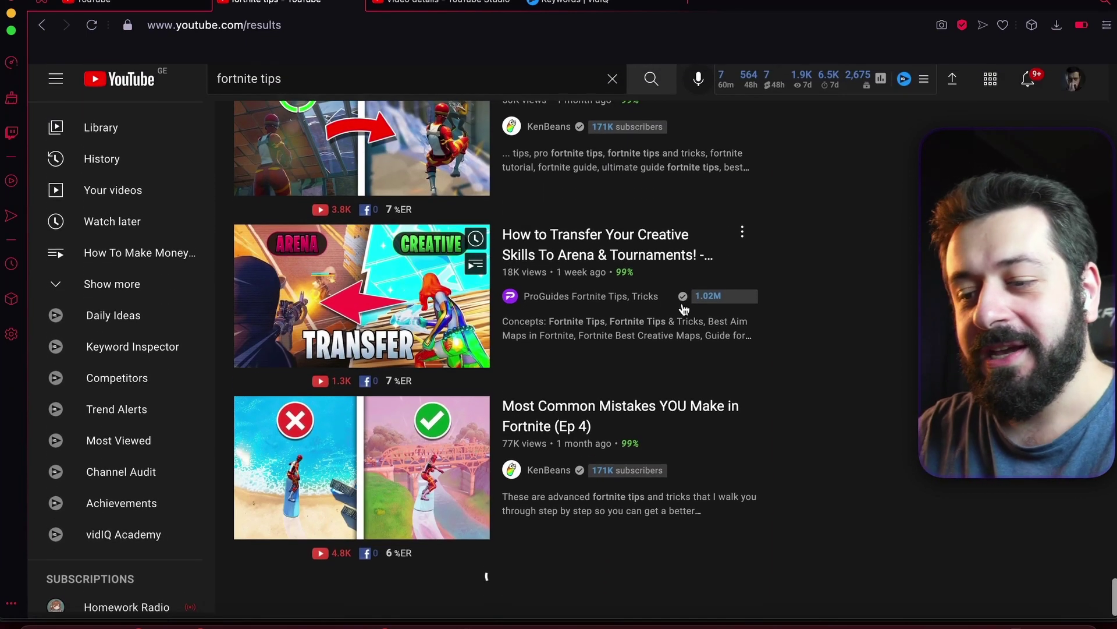
{"action": "scroll", "coordinate": [684, 308], "scroll_direction": "down", "scroll_amount": 5}
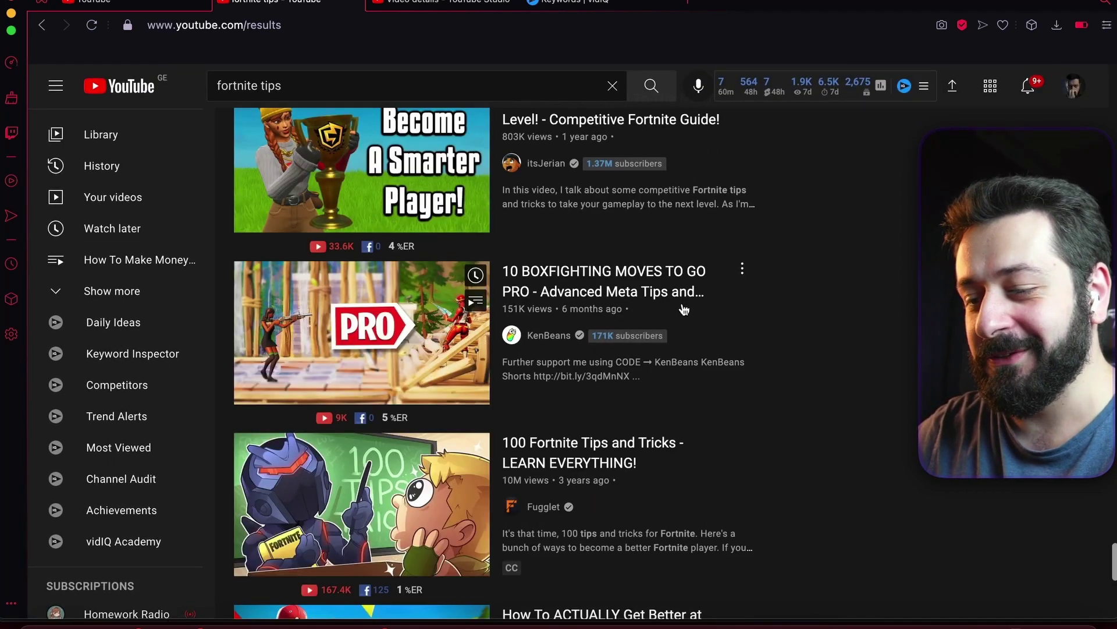
{"action": "scroll", "coordinate": [684, 308], "scroll_direction": "down", "scroll_amount": 10}
{"action": "scroll", "coordinate": [684, 309], "scroll_direction": "up", "scroll_amount": 10}
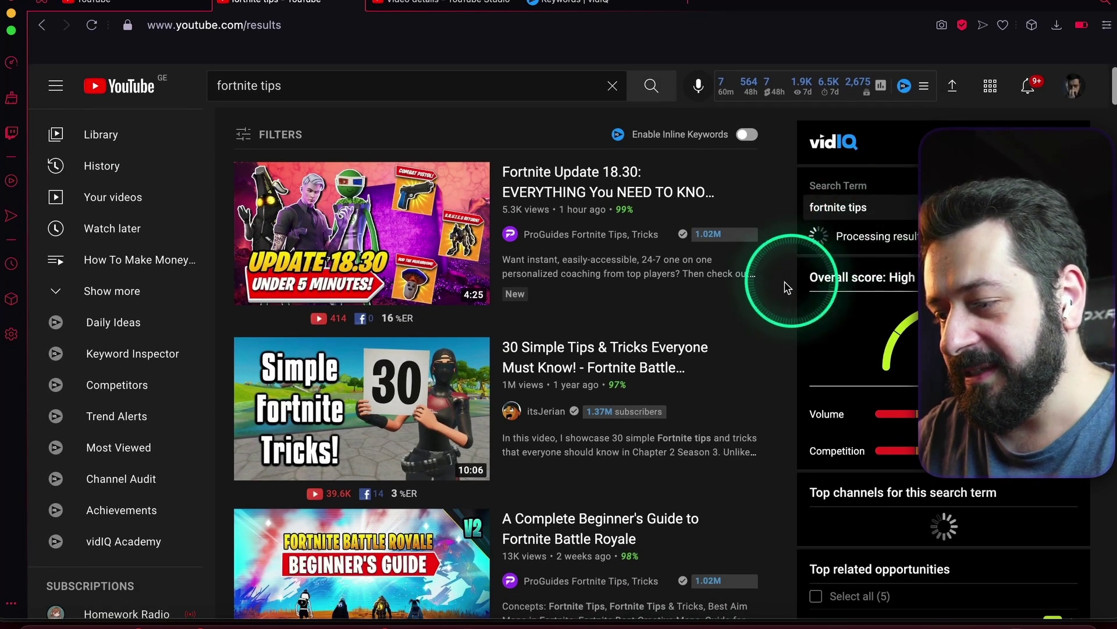
Step: Examine the "fortnite tips" statistics beside the YouTube results and the related keywords listed for it on the vidIQ Keywords page
{"action": "mouse_move", "coordinate": [717, 393]}
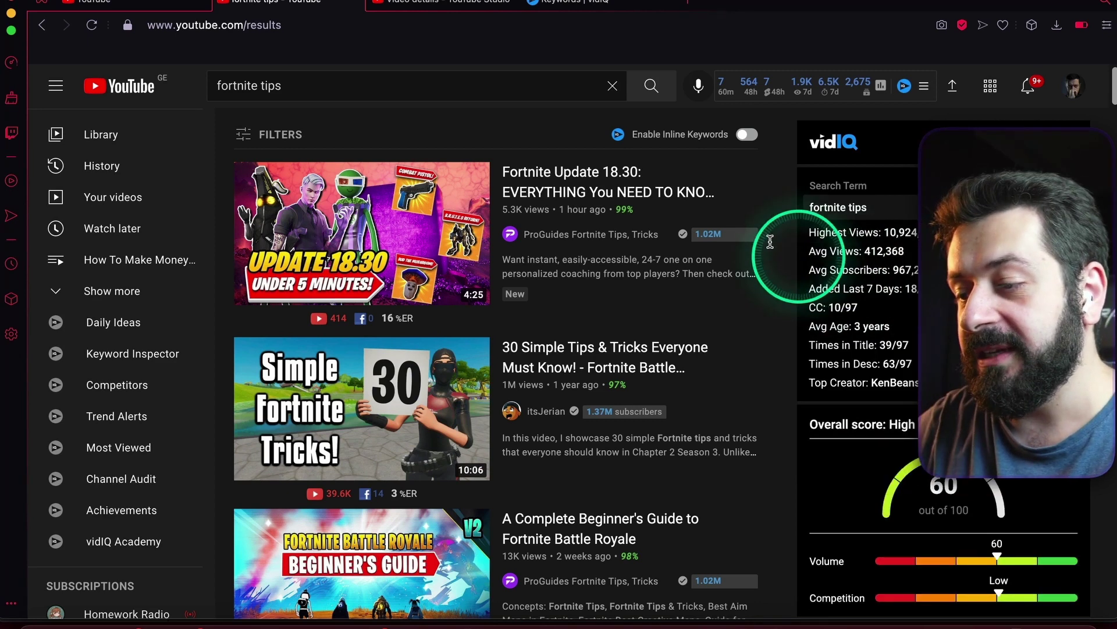
{"action": "mouse_move", "coordinate": [756, 256]}
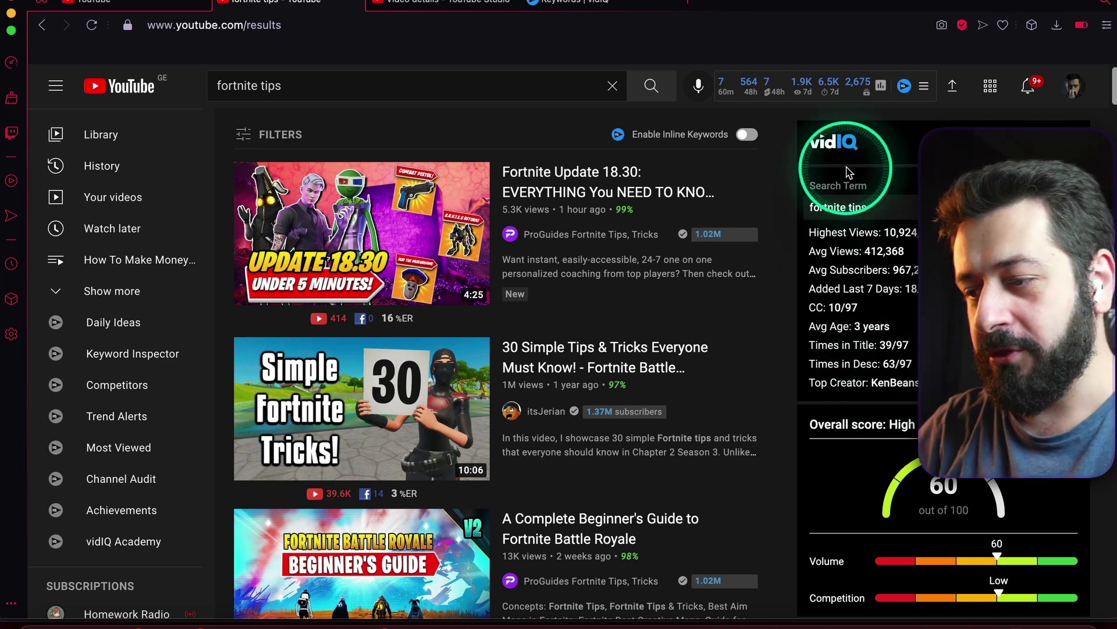
{"action": "left_click", "coordinate": [583, 10]}
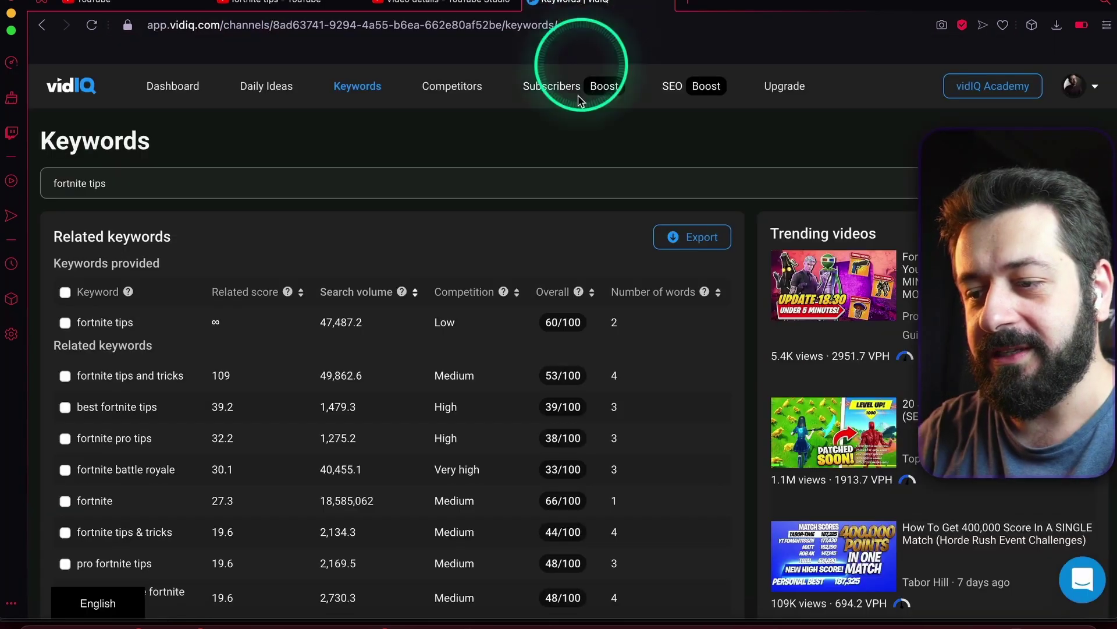
{"action": "scroll", "coordinate": [473, 301], "scroll_direction": "down", "scroll_amount": 1}
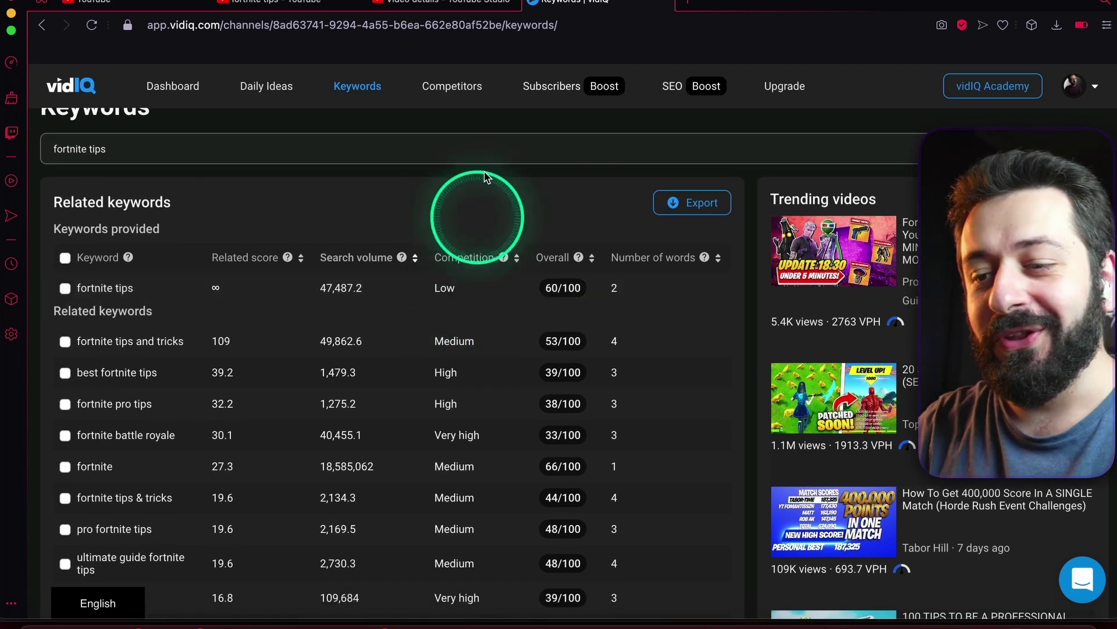
{"action": "left_click", "coordinate": [279, 7]}
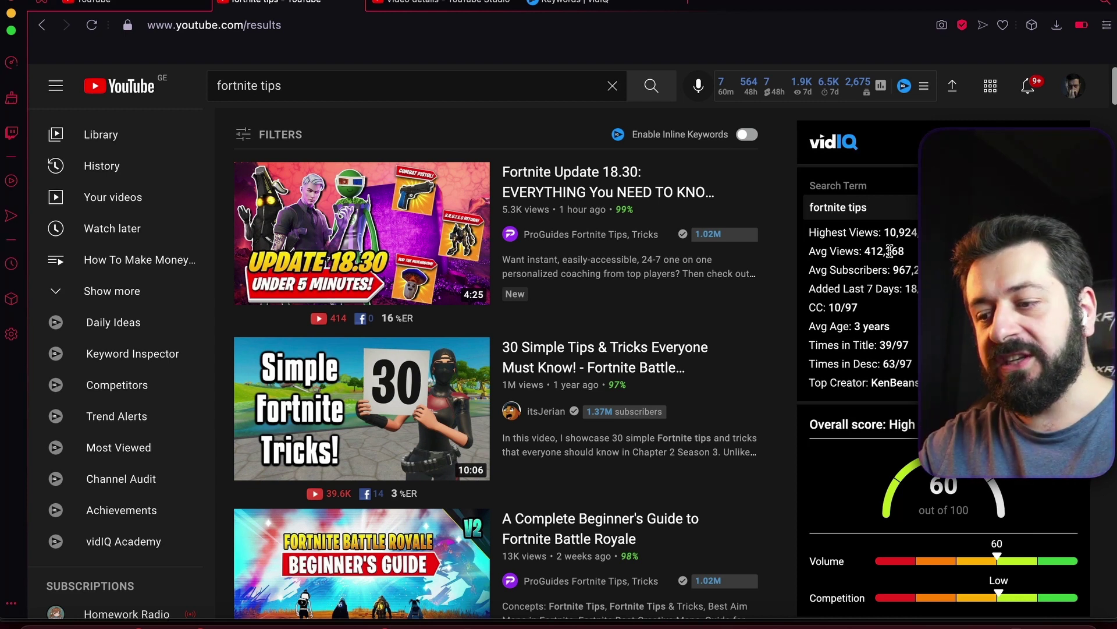
Step: Search the vidIQ Keywords page for "affinity vs adobe 2021"
{"action": "left_click", "coordinate": [606, 4]}
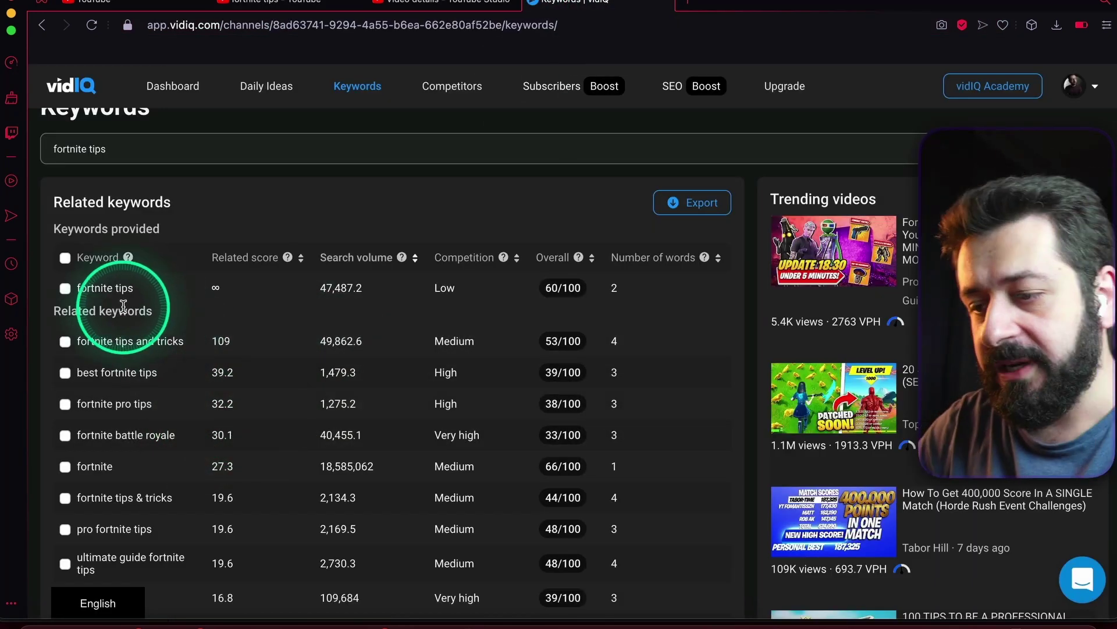
{"action": "triple_click", "coordinate": [130, 159]}
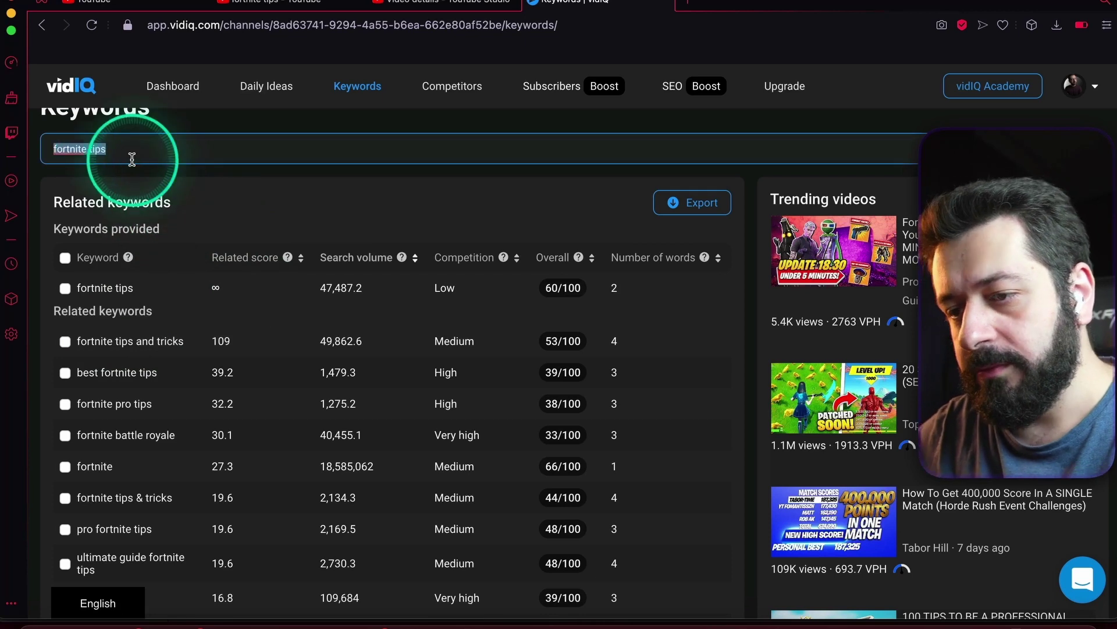
{"action": "type", "text": "affi"}
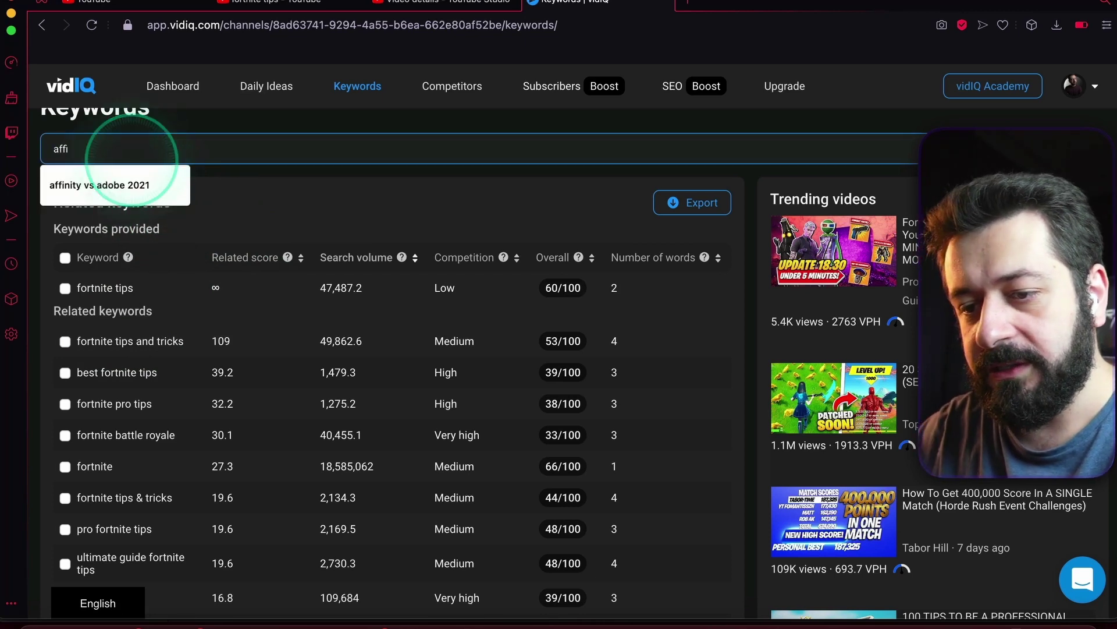
{"action": "key", "text": "Down"}
{"action": "key", "text": "Return"}
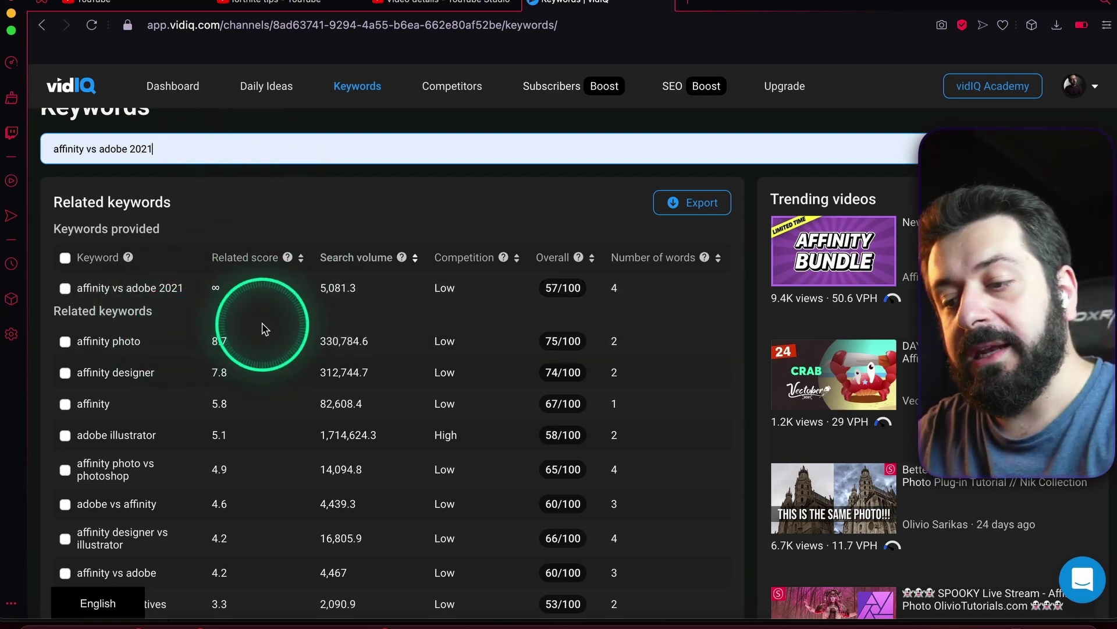
Step: Compare the "affinity vs adobe 2021" keyword row with the title in the video's details in YouTube Studio
{"action": "scroll", "coordinate": [212, 324], "scroll_direction": "down", "scroll_amount": 3}
{"action": "scroll", "coordinate": [175, 324], "scroll_direction": "up", "scroll_amount": 2}
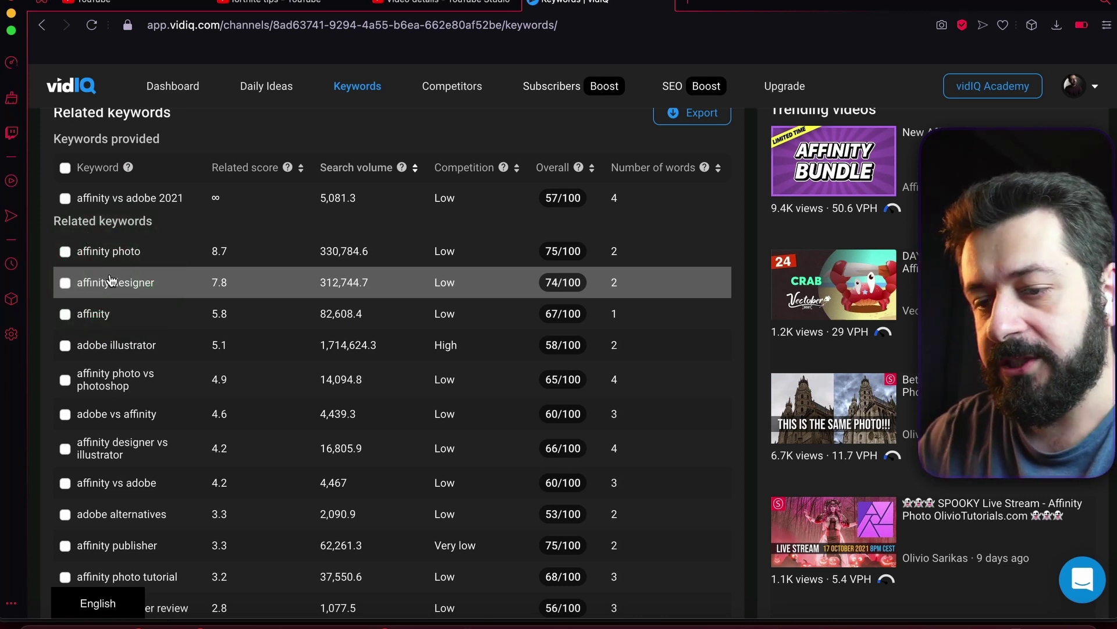
{"action": "left_click", "coordinate": [98, 201]}
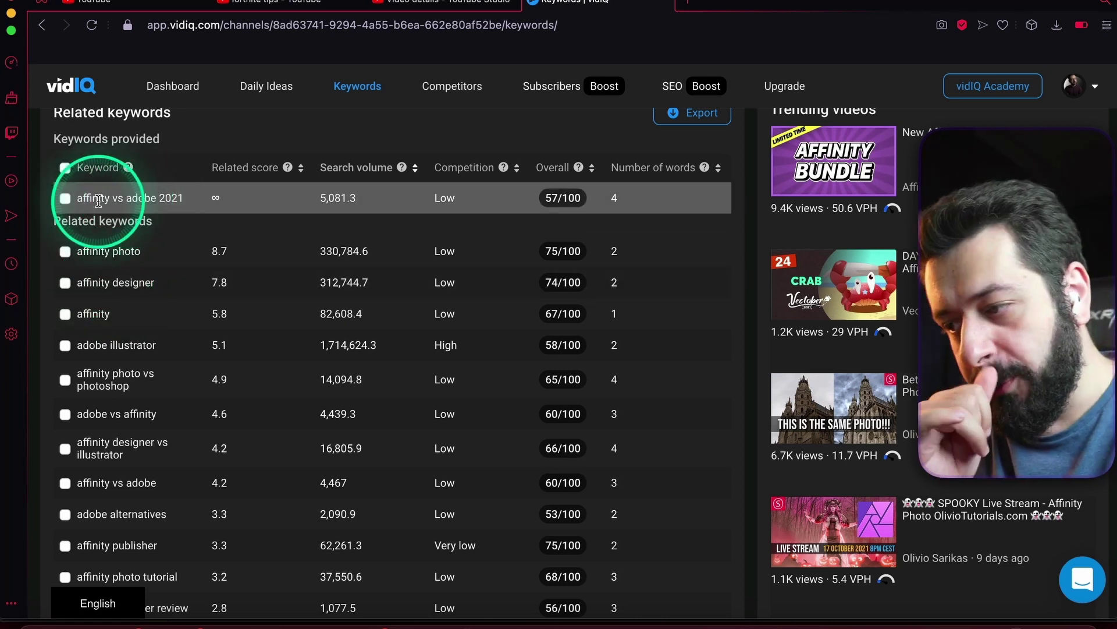
{"action": "mouse_move", "coordinate": [194, 198]}
{"action": "left_mouse_down"}
{"action": "mouse_move", "coordinate": [142, 199]}
{"action": "mouse_move", "coordinate": [178, 198]}
{"action": "mouse_move", "coordinate": [145, 194]}
{"action": "mouse_move", "coordinate": [142, 155]}
{"action": "mouse_move", "coordinate": [390, 3]}
{"action": "left_mouse_up"}
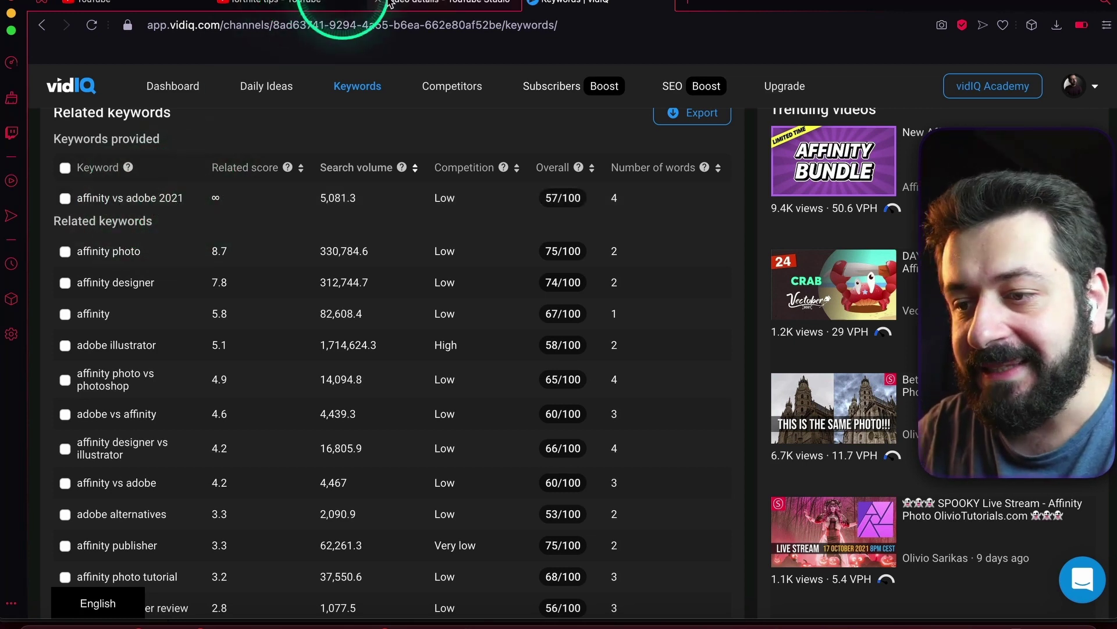
{"action": "left_click", "coordinate": [390, 3]}
{"action": "left_click", "coordinate": [277, 212]}
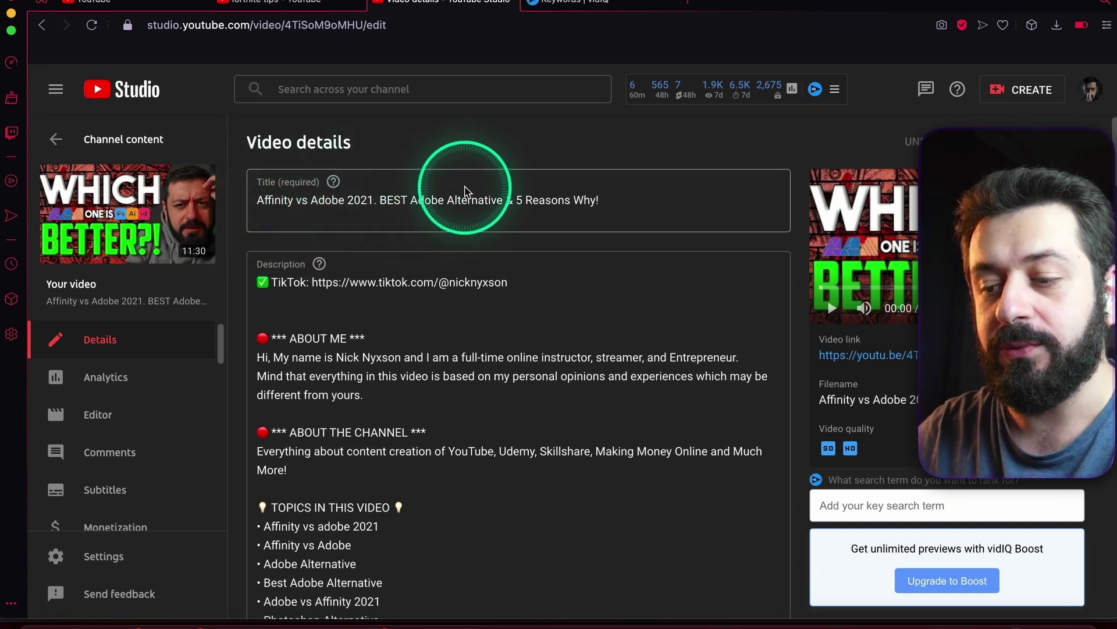
Step: Return to the vidIQ Keywords page and review the scores, volume and competition of keywords related to "affinity vs adobe 2021"
{"action": "left_click", "coordinate": [588, 3]}
{"action": "scroll", "coordinate": [302, 366], "scroll_direction": "down", "scroll_amount": 3}
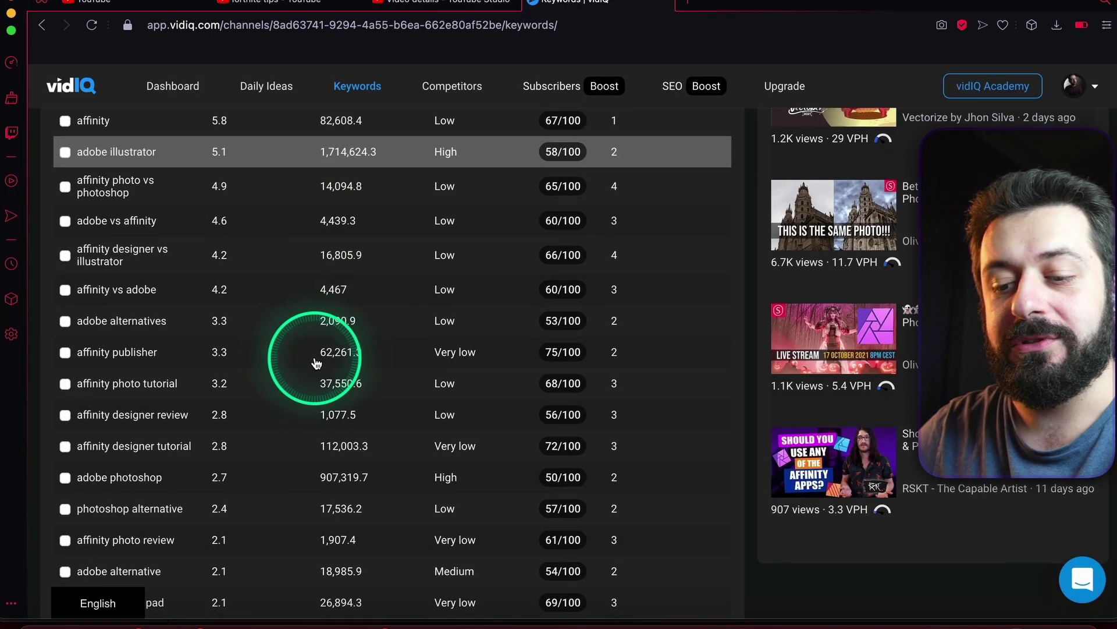
{"action": "scroll", "coordinate": [316, 363], "scroll_direction": "down", "scroll_amount": 3}
{"action": "scroll", "coordinate": [316, 364], "scroll_direction": "up", "scroll_amount": 8}
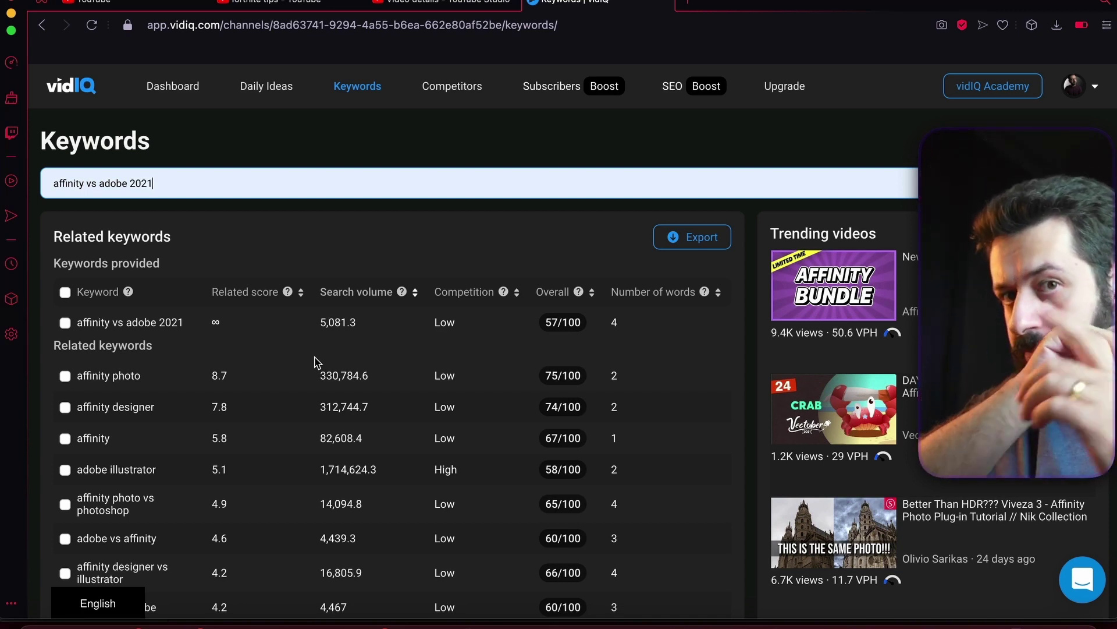
{"action": "left_click", "coordinate": [168, 247]}
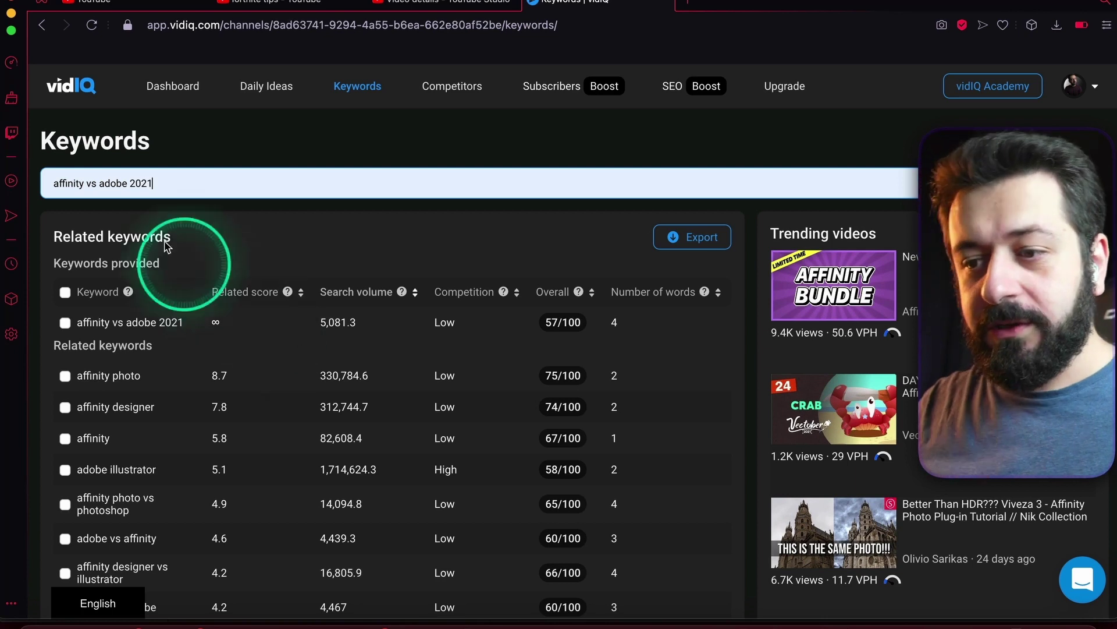
Step: Switch back to the YouTube results for "fortnite tips" and examine the vidIQ search term statistics
{"action": "left_click", "coordinate": [274, 3]}
{"action": "left_click", "coordinate": [885, 178]}
{"action": "left_click", "coordinate": [866, 201]}
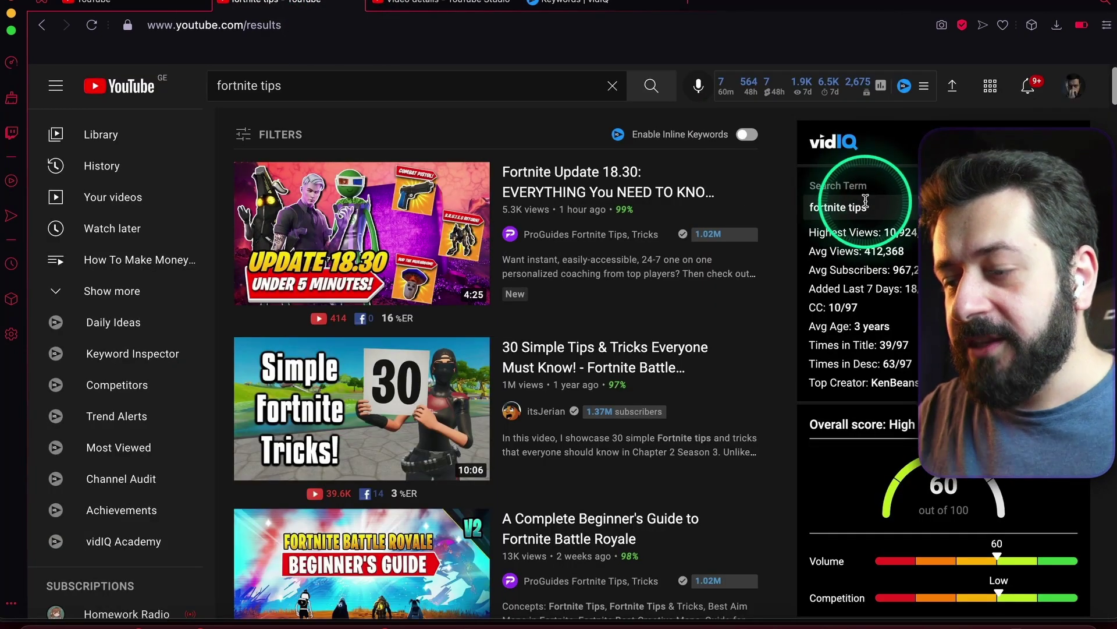